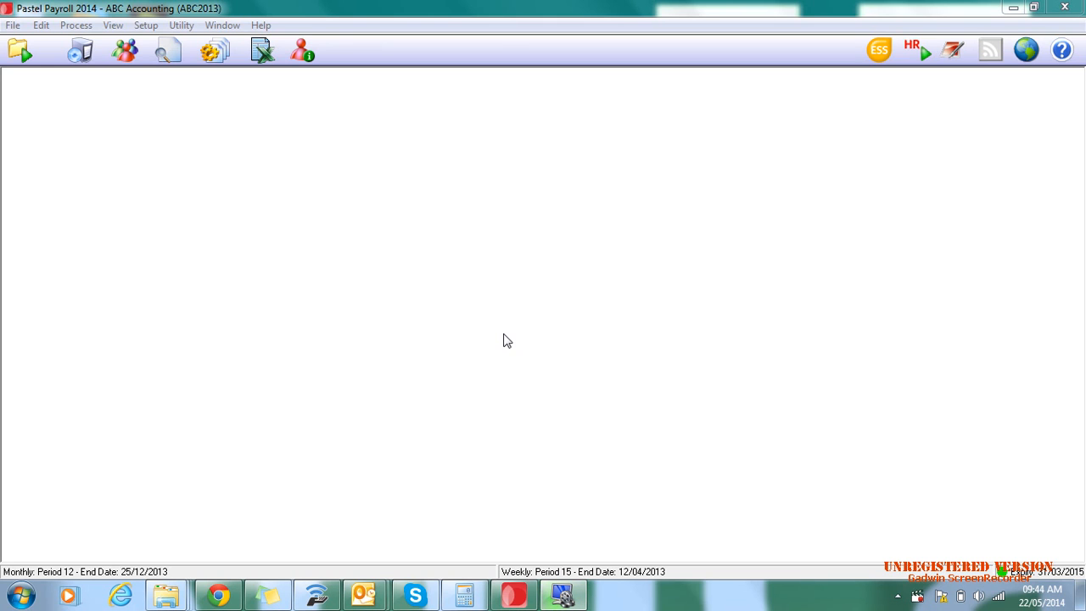
- Open the employee masterfile and review the first employee's personal details, addresses and contacts
{"action": "left_click", "coordinate": [1061, 8]}
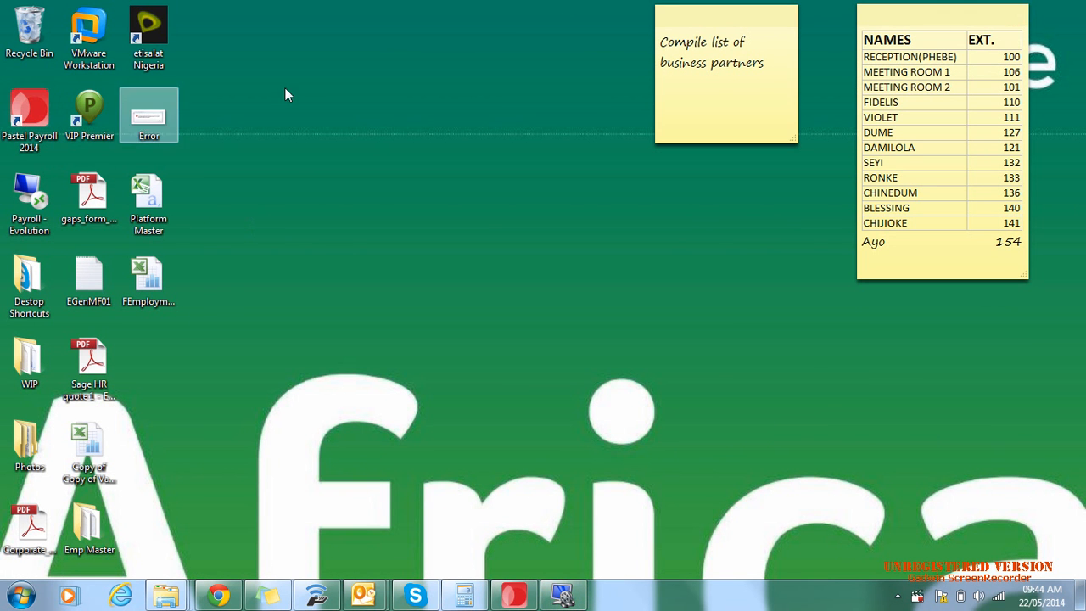
{"action": "left_click", "coordinate": [523, 593]}
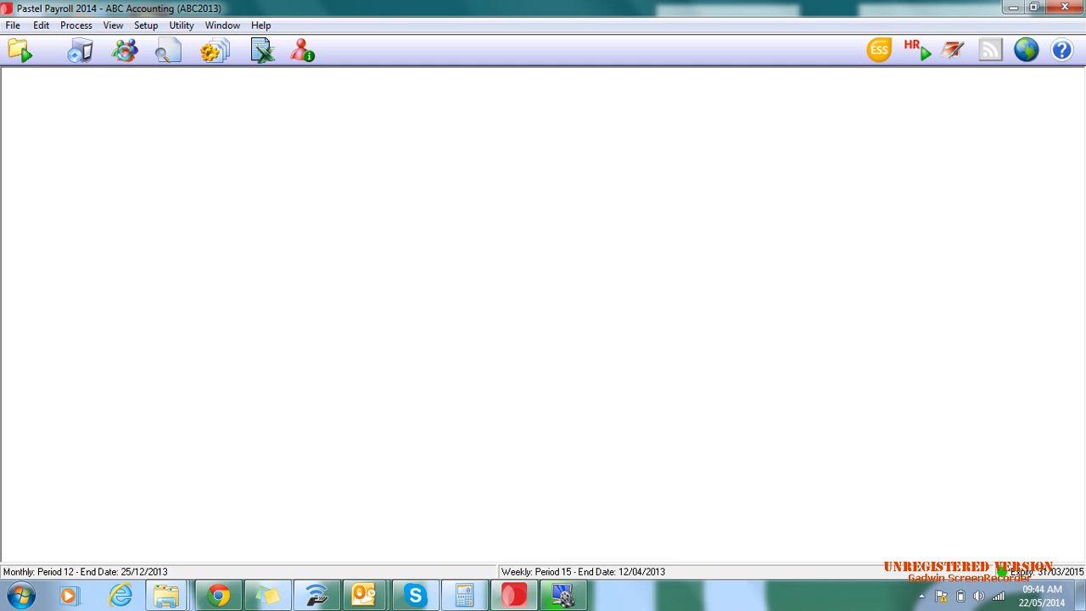
{"action": "left_click", "coordinate": [124, 51]}
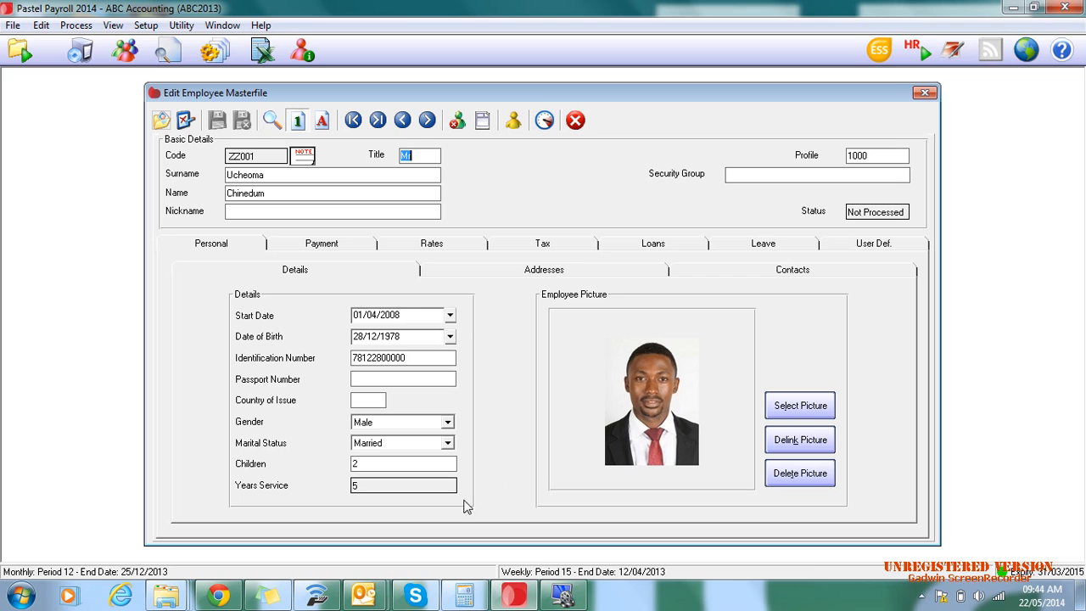
{"action": "left_click", "coordinate": [550, 269]}
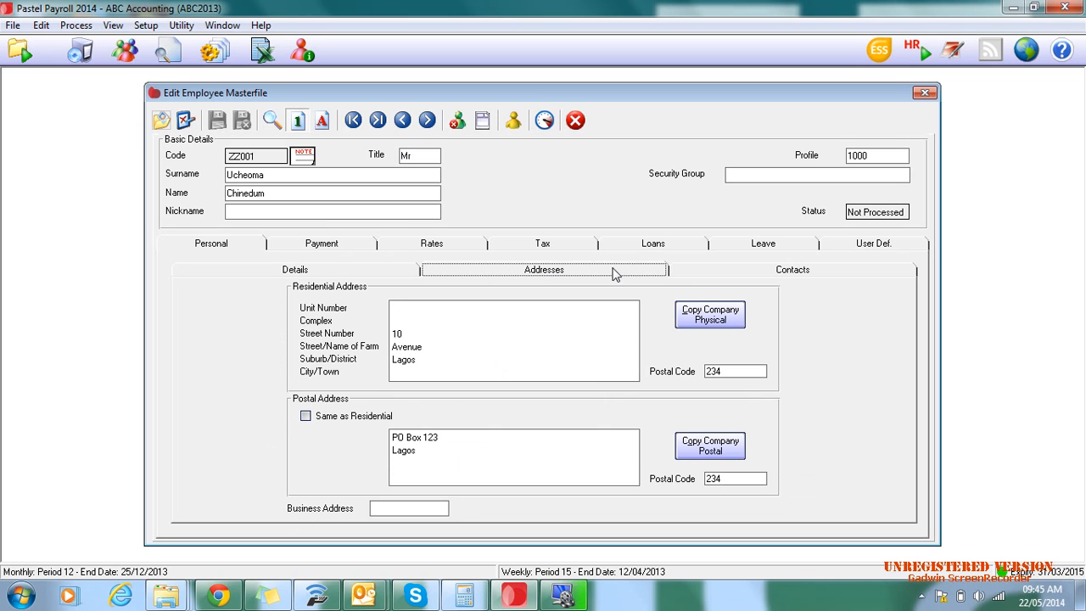
{"action": "left_click", "coordinate": [789, 270]}
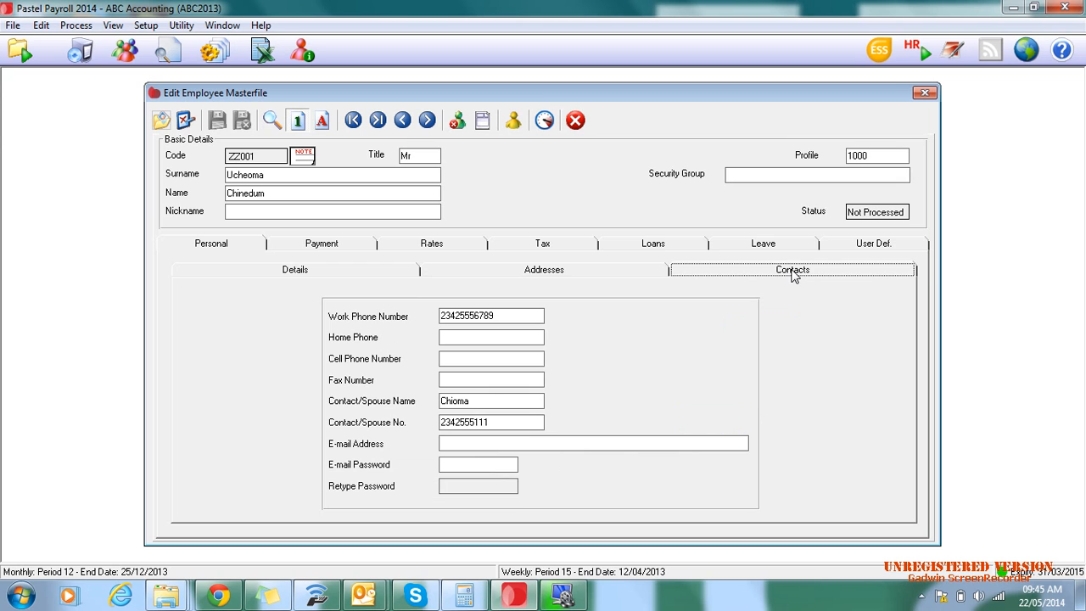
- Review the employee's payment details, including the payment method, the available bank branches and the account type options
{"action": "left_click", "coordinate": [319, 245]}
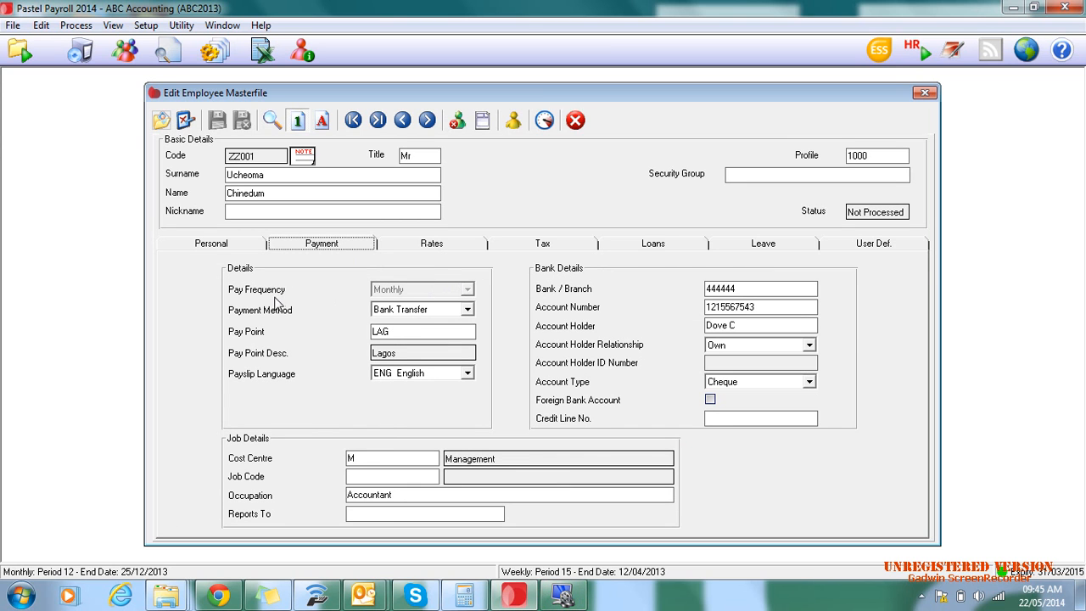
{"action": "left_click", "coordinate": [466, 310]}
{"action": "left_click", "coordinate": [468, 313]}
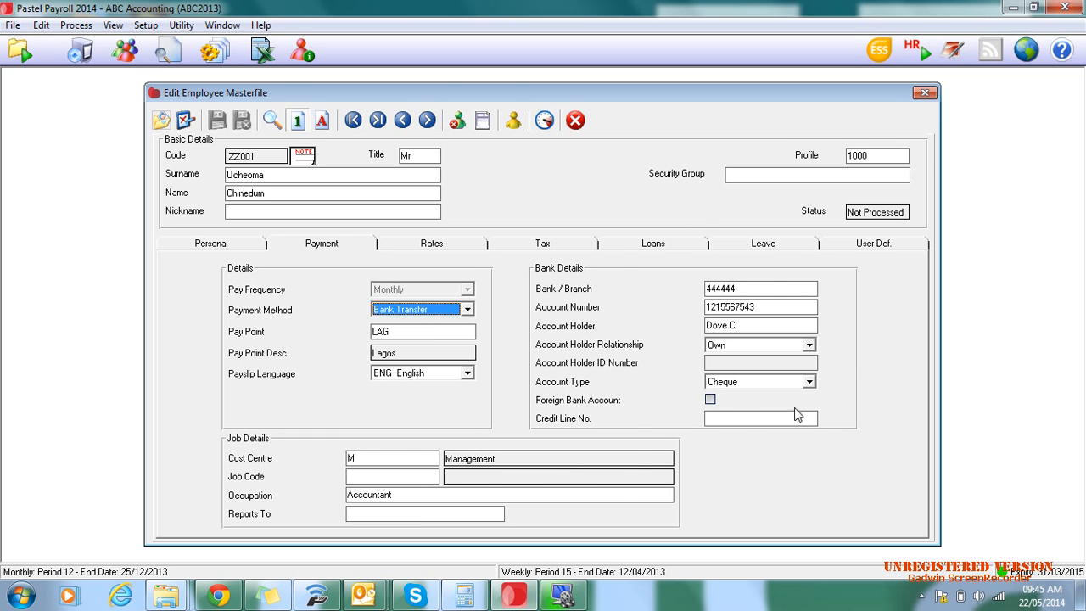
{"action": "left_click", "coordinate": [770, 288]}
{"action": "left_click", "coordinate": [811, 289]}
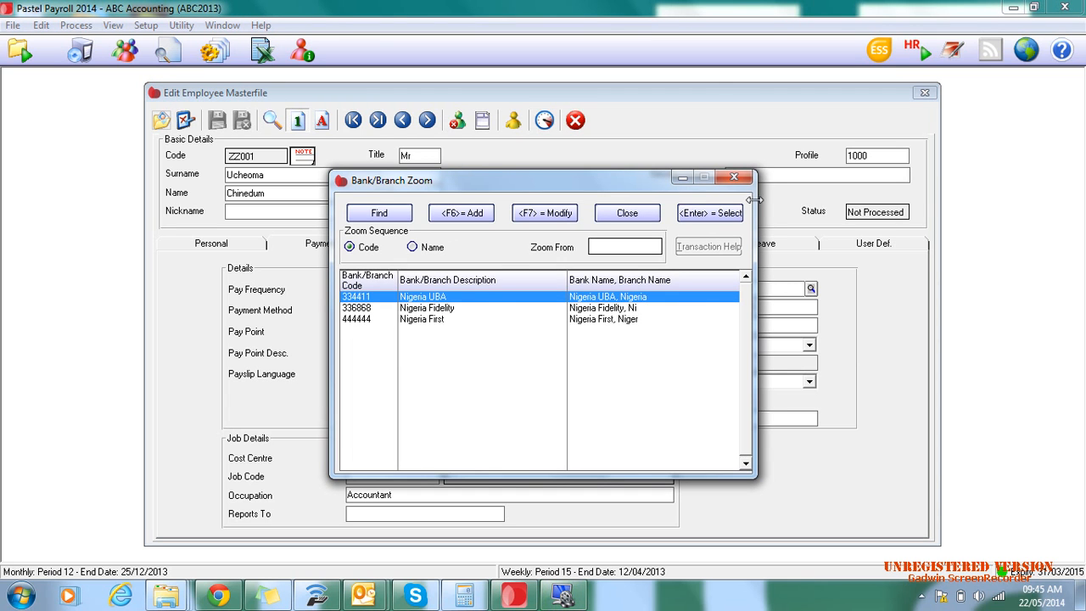
{"action": "left_click", "coordinate": [734, 176]}
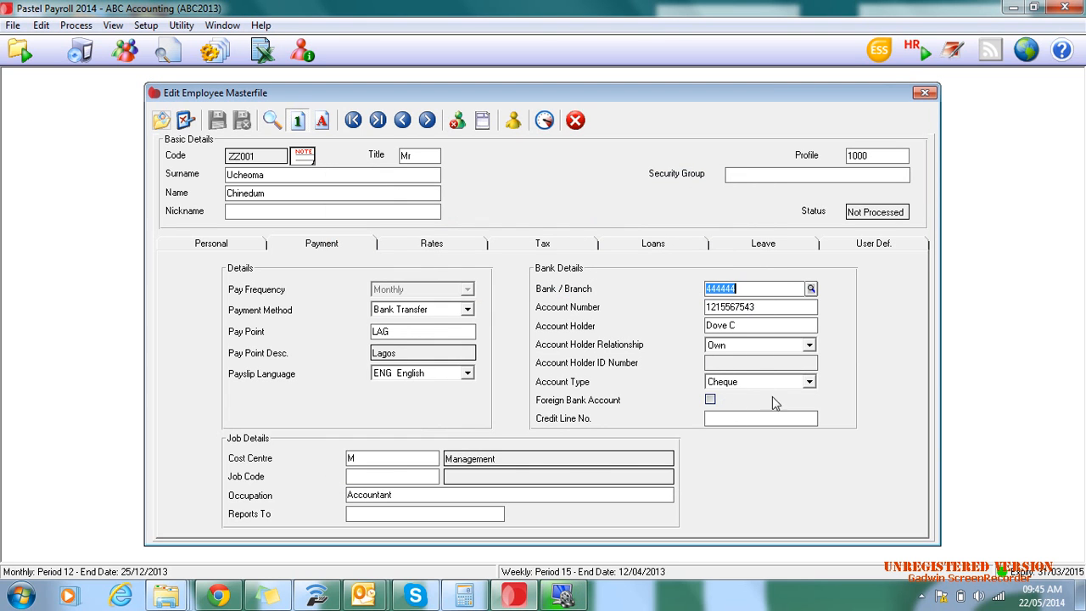
{"action": "left_click", "coordinate": [809, 381]}
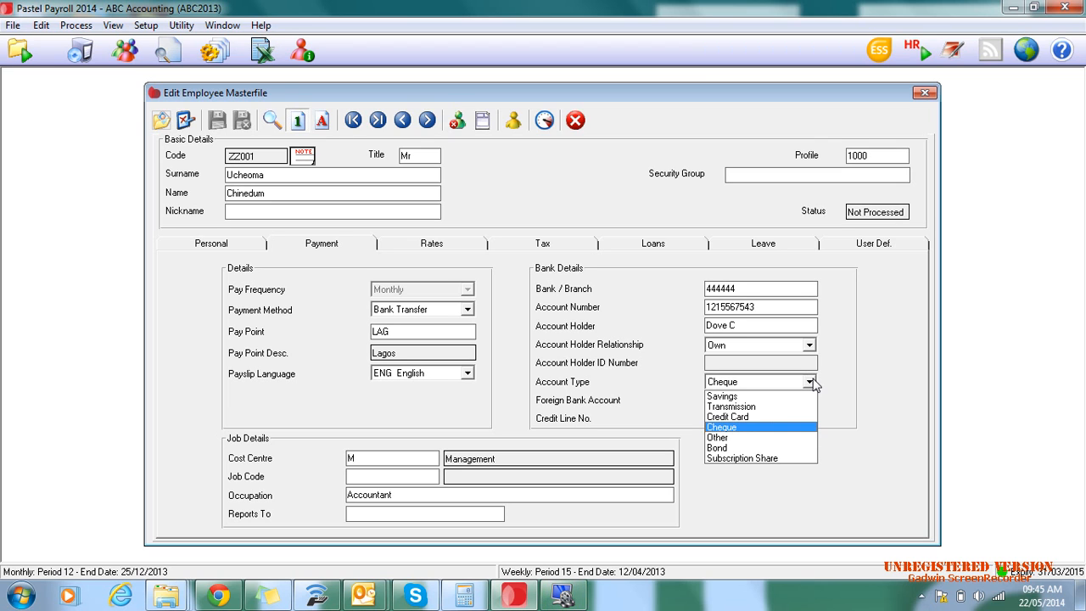
{"action": "left_click", "coordinate": [811, 383]}
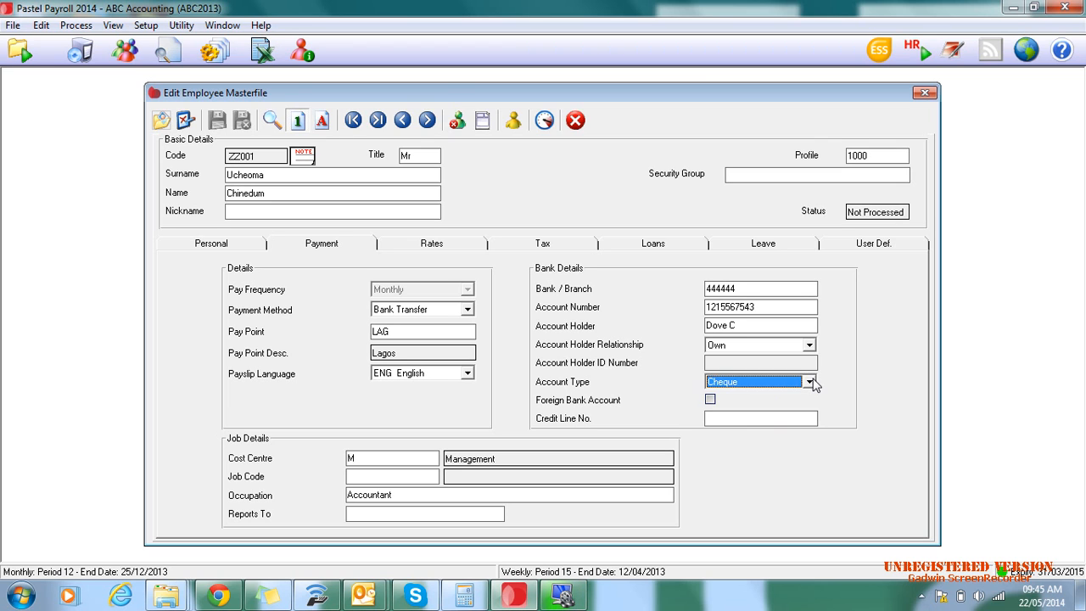
- Examine the employee's pay rates and working days, plus the tax status, tax method and nature of person settings
{"action": "left_click", "coordinate": [415, 244]}
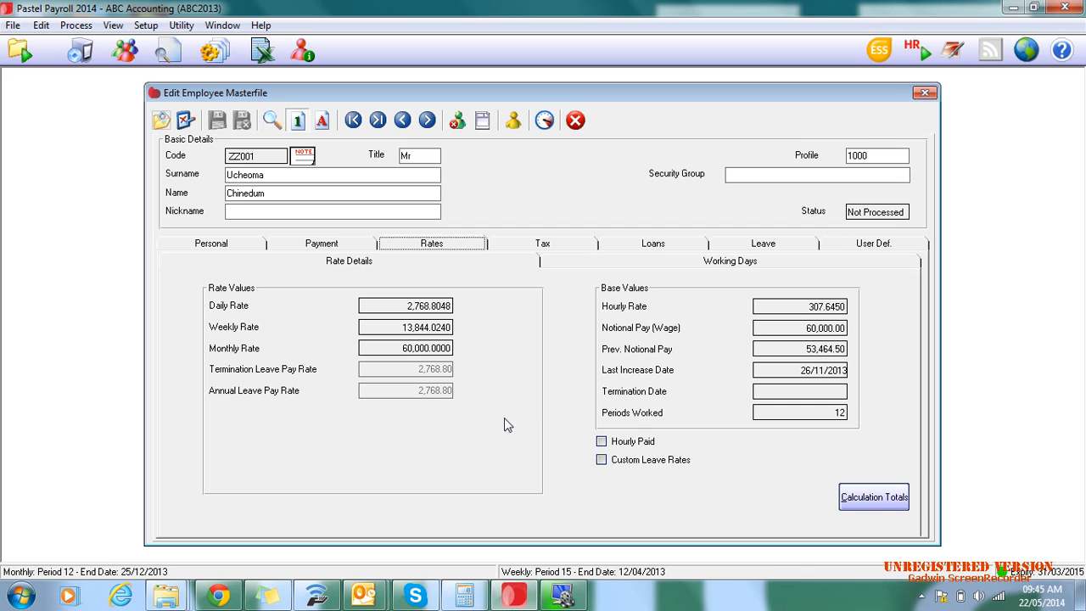
{"action": "left_click", "coordinate": [688, 261]}
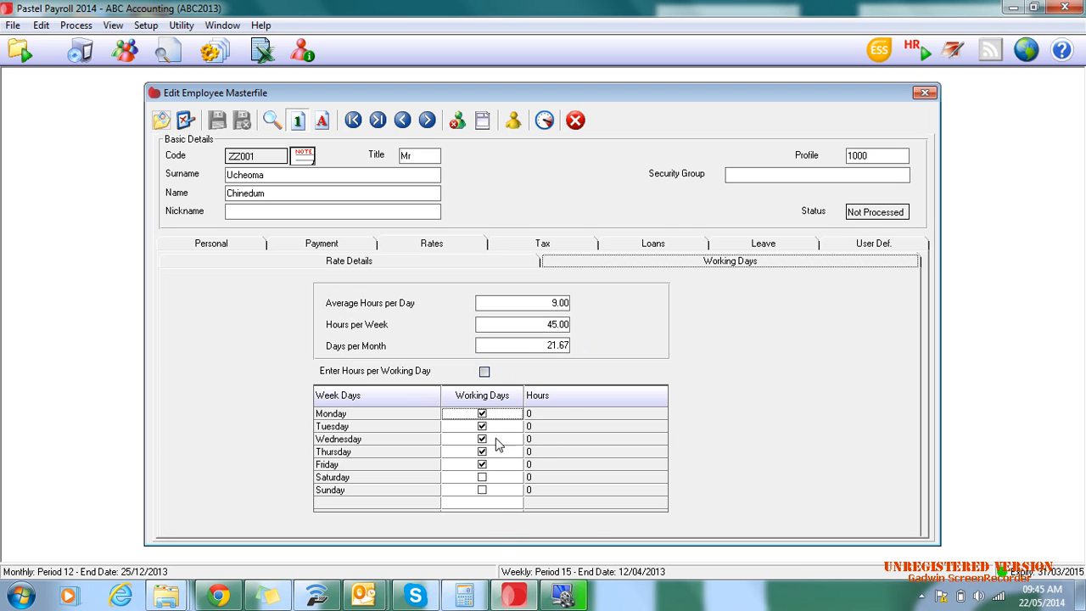
{"action": "left_click", "coordinate": [535, 244]}
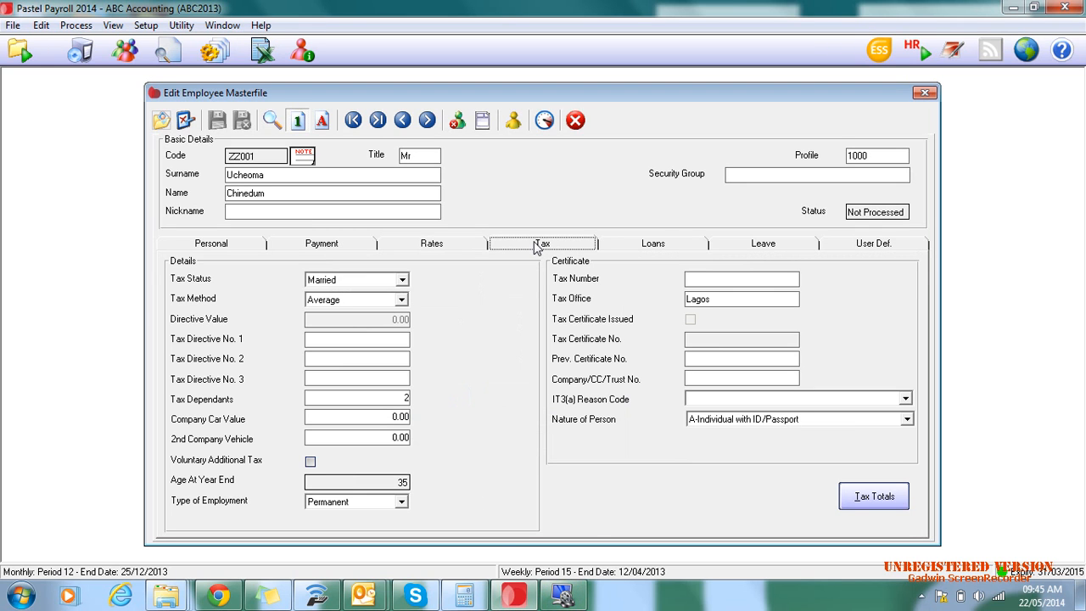
{"action": "left_click", "coordinate": [403, 281]}
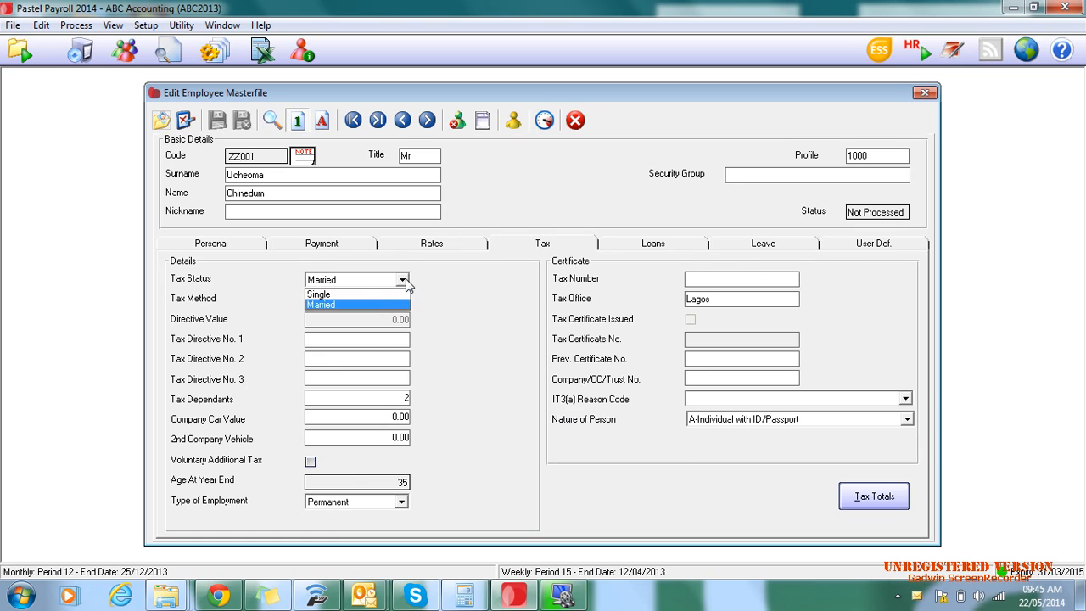
{"action": "left_click", "coordinate": [399, 305]}
{"action": "left_click", "coordinate": [402, 299]}
{"action": "left_click", "coordinate": [402, 307]}
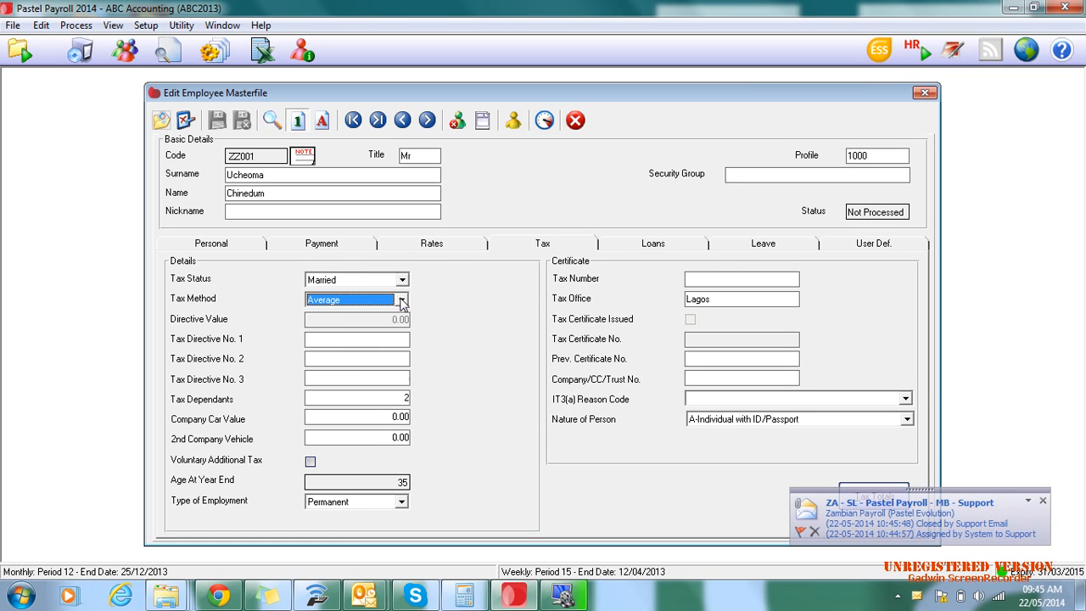
{"action": "left_click", "coordinate": [1043, 500]}
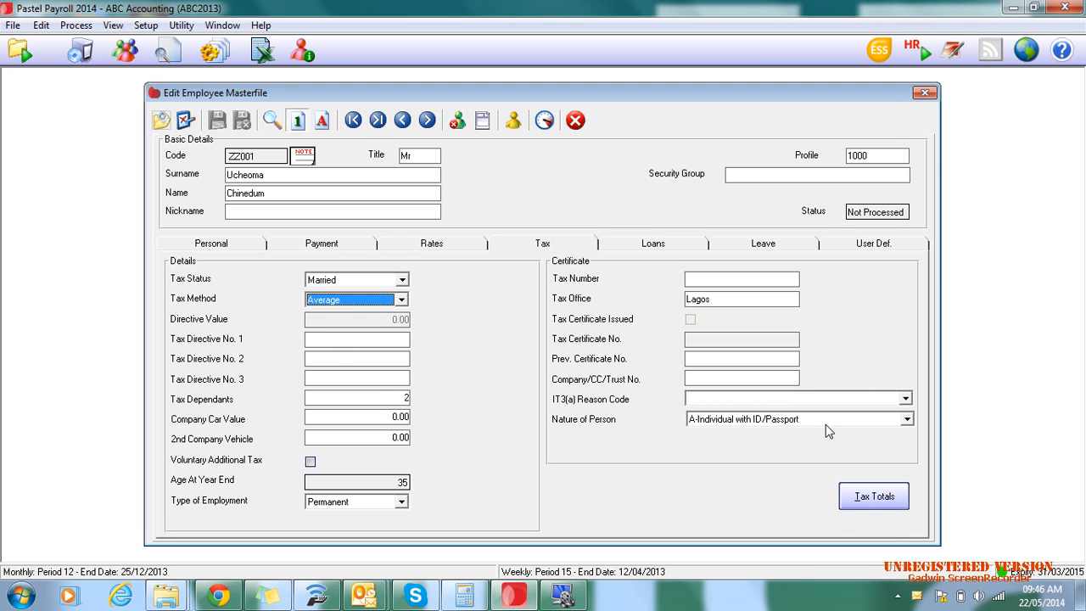
{"action": "left_click", "coordinate": [907, 419]}
{"action": "left_click", "coordinate": [909, 418]}
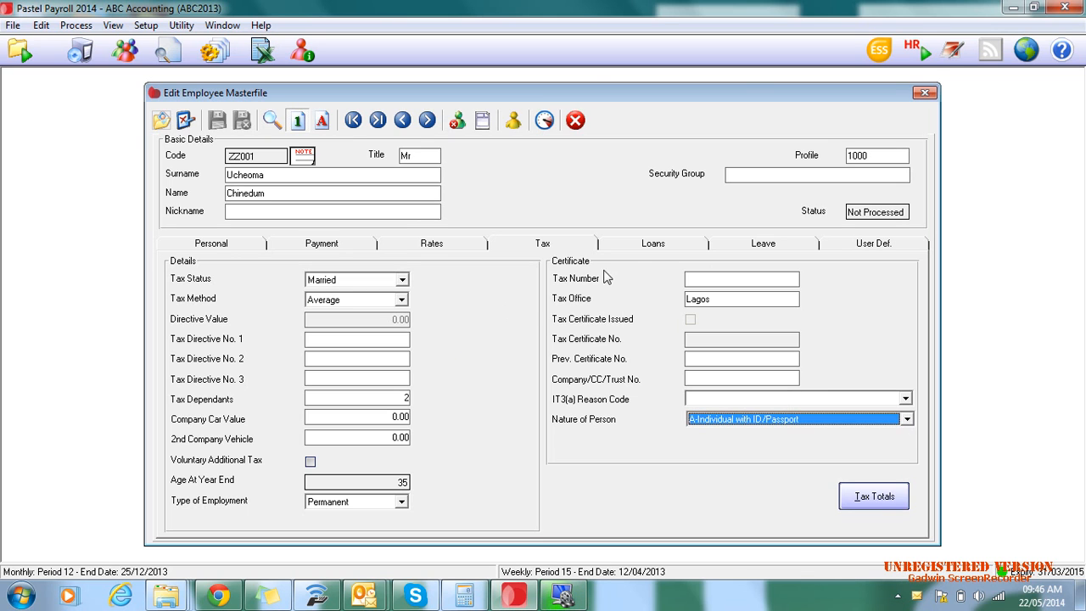
- Inspect the Car Loan setup and its interest options without saving changes, and view the employee's savings and garnishee records
{"action": "left_click", "coordinate": [644, 245]}
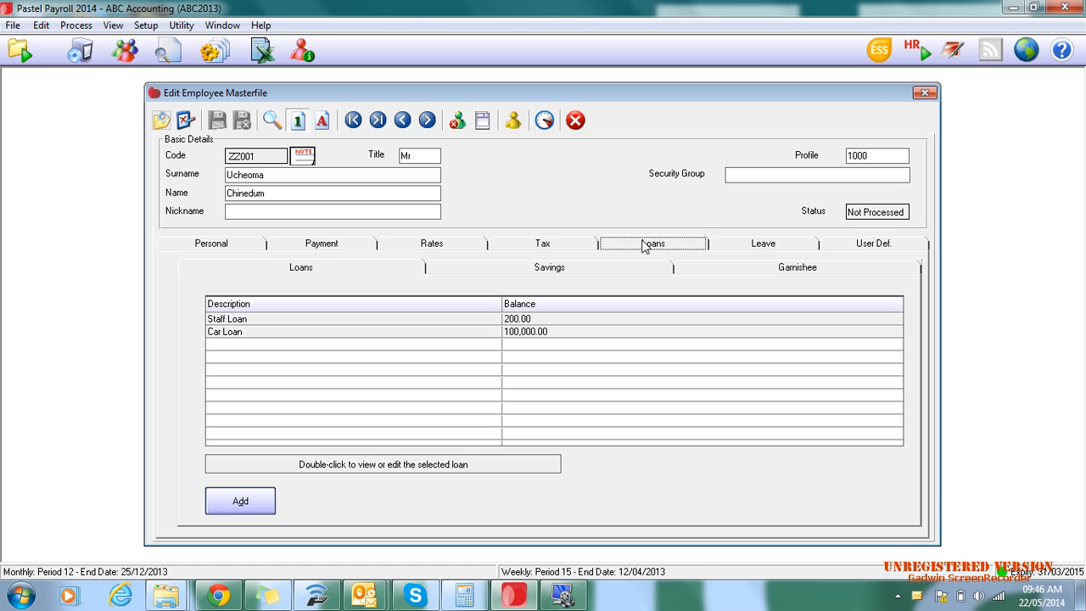
{"action": "double_click", "coordinate": [221, 333]}
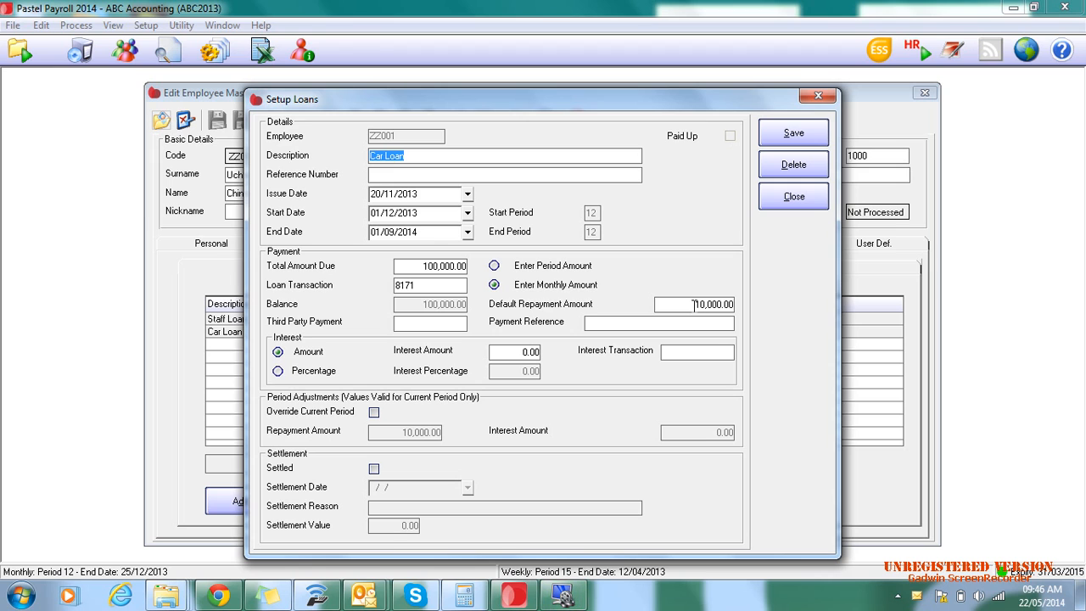
{"action": "left_click", "coordinate": [280, 372]}
{"action": "left_click", "coordinate": [278, 351]}
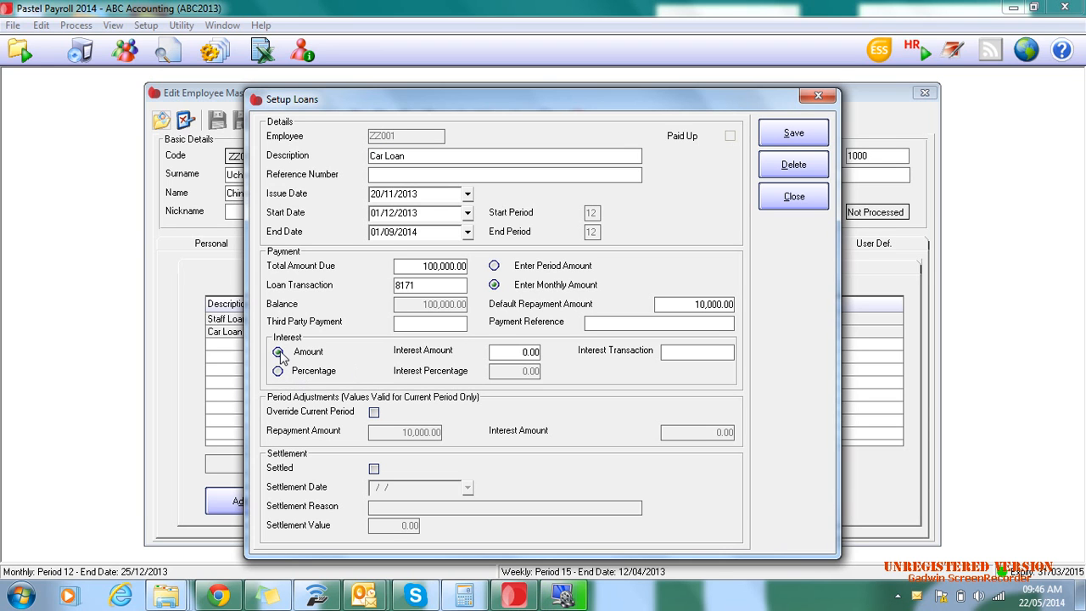
{"action": "left_click", "coordinate": [803, 196]}
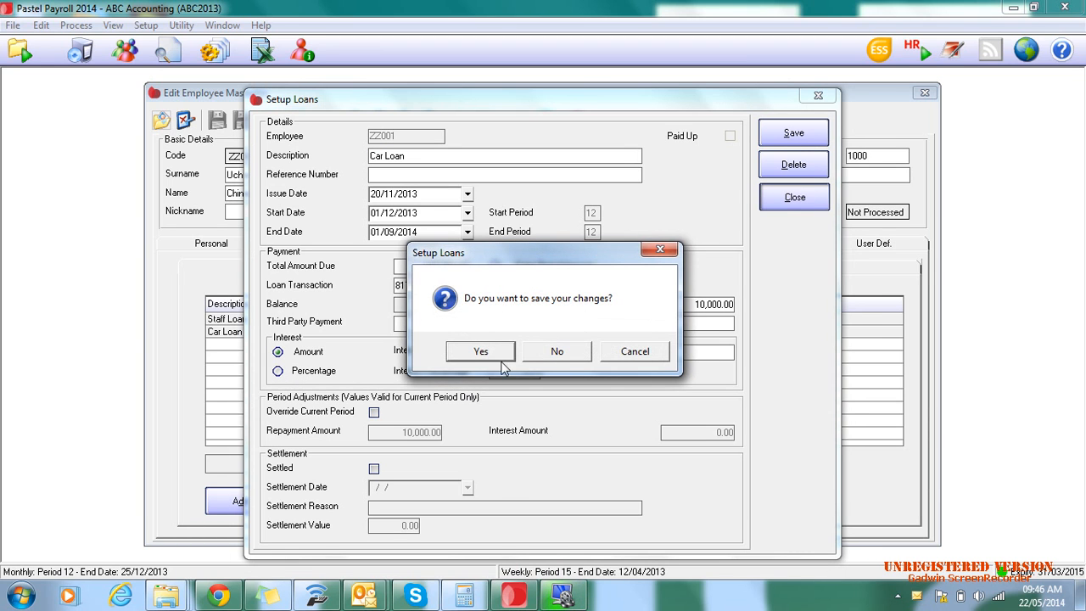
{"action": "left_click", "coordinate": [556, 352]}
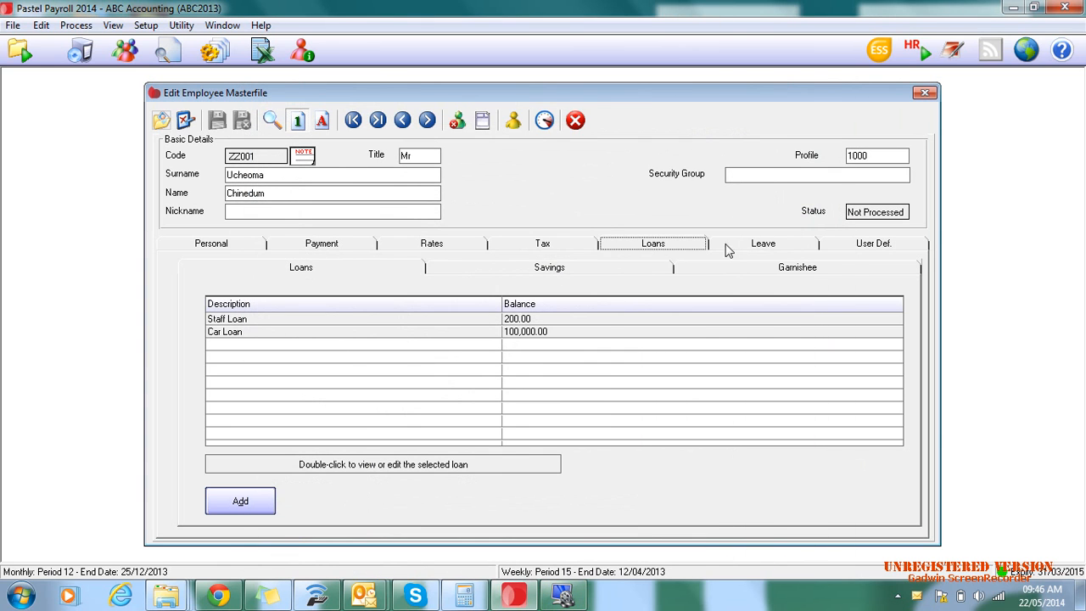
{"action": "left_click", "coordinate": [577, 273]}
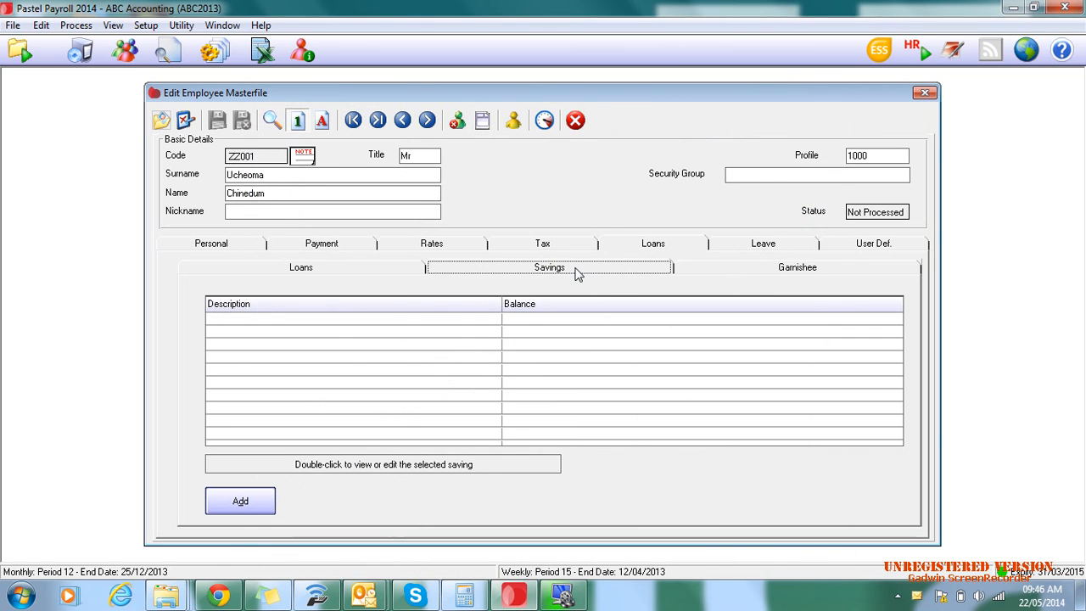
{"action": "left_click", "coordinate": [798, 274]}
- Review the employee's leave balances and look up the leave transaction codes available for a new leave line
{"action": "left_click", "coordinate": [736, 246]}
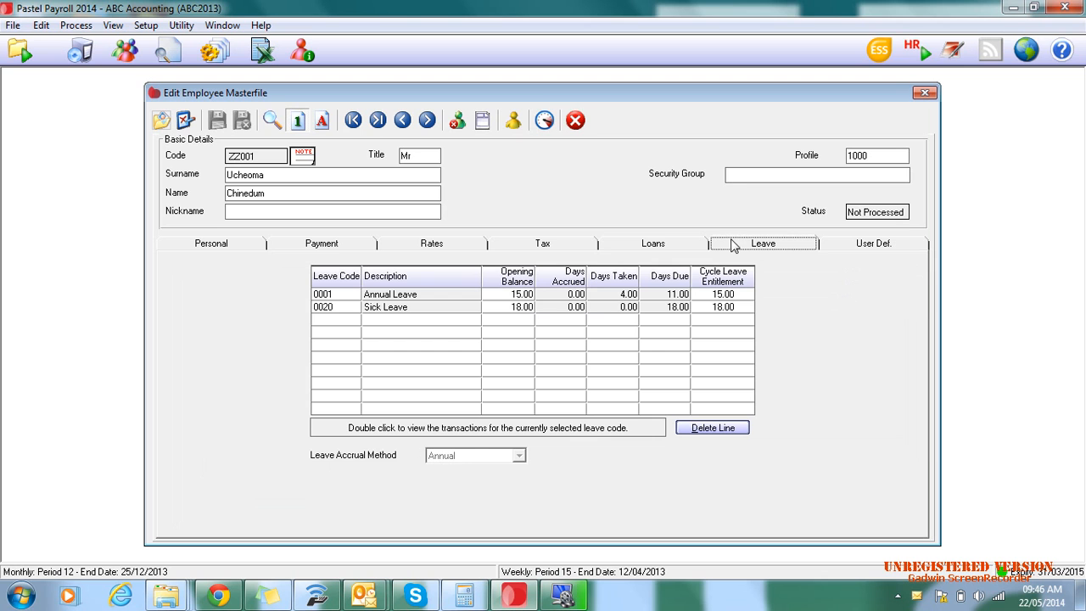
{"action": "left_click", "coordinate": [335, 320]}
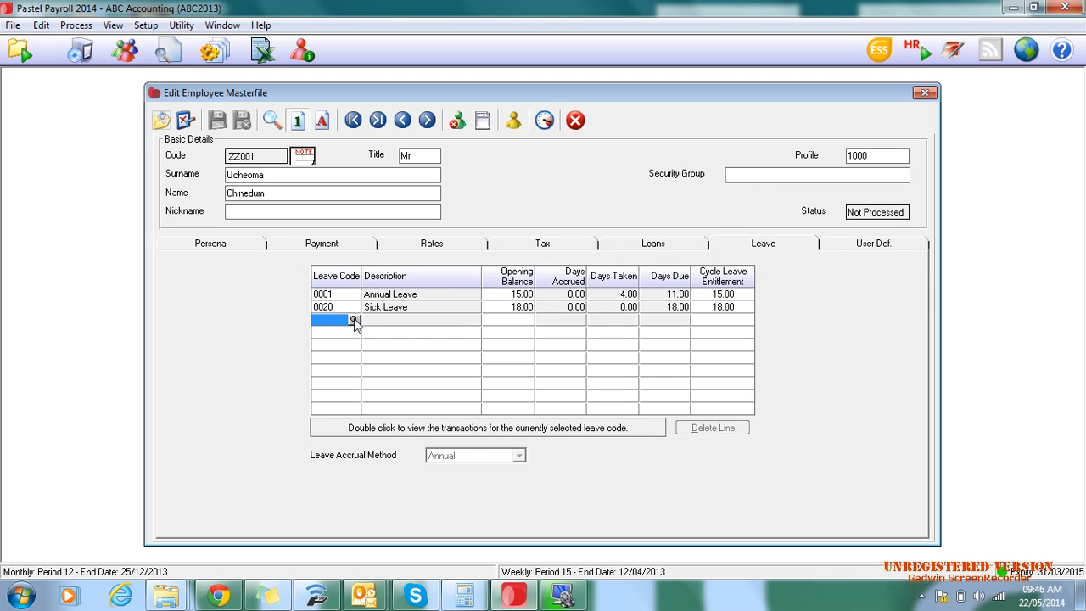
{"action": "left_click", "coordinate": [354, 320]}
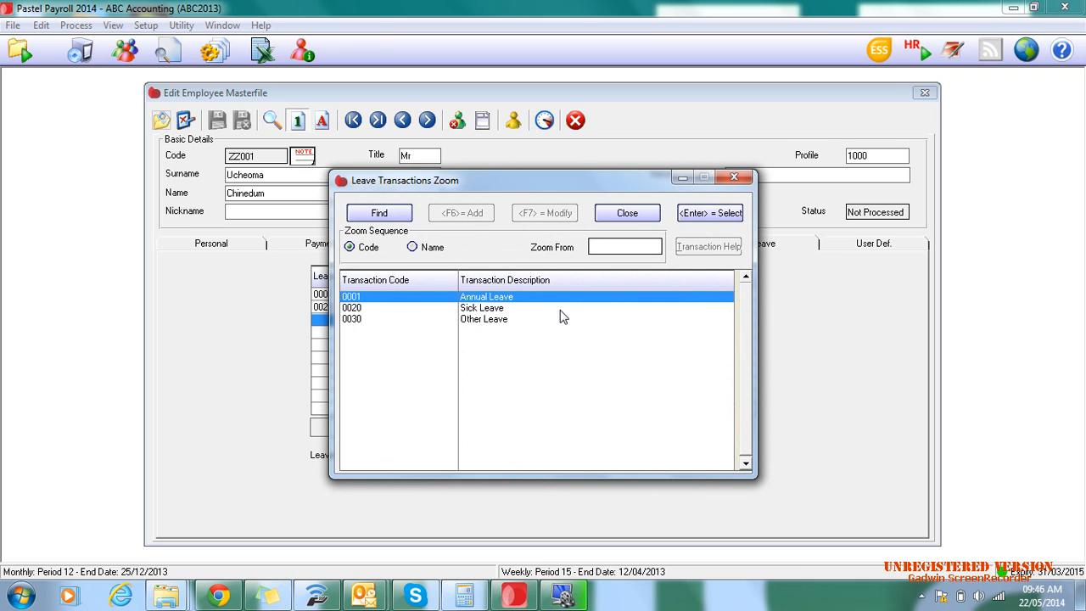
{"action": "left_click", "coordinate": [735, 178]}
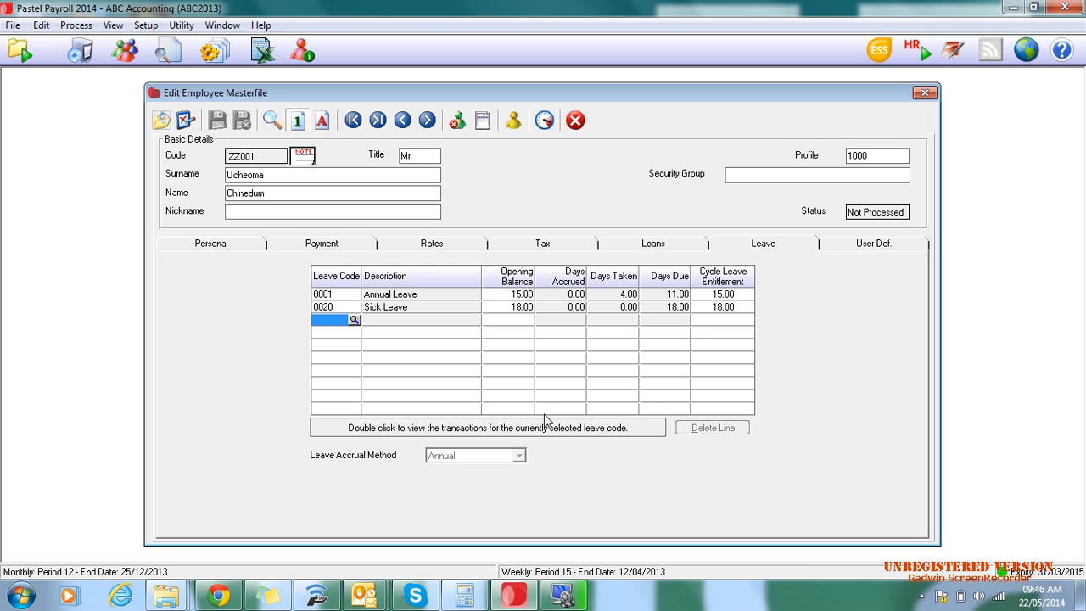
- View the employee's user-defined alphanumeric, numeric, date and yes/no fields, returning to the numeric ones
{"action": "left_click", "coordinate": [877, 243]}
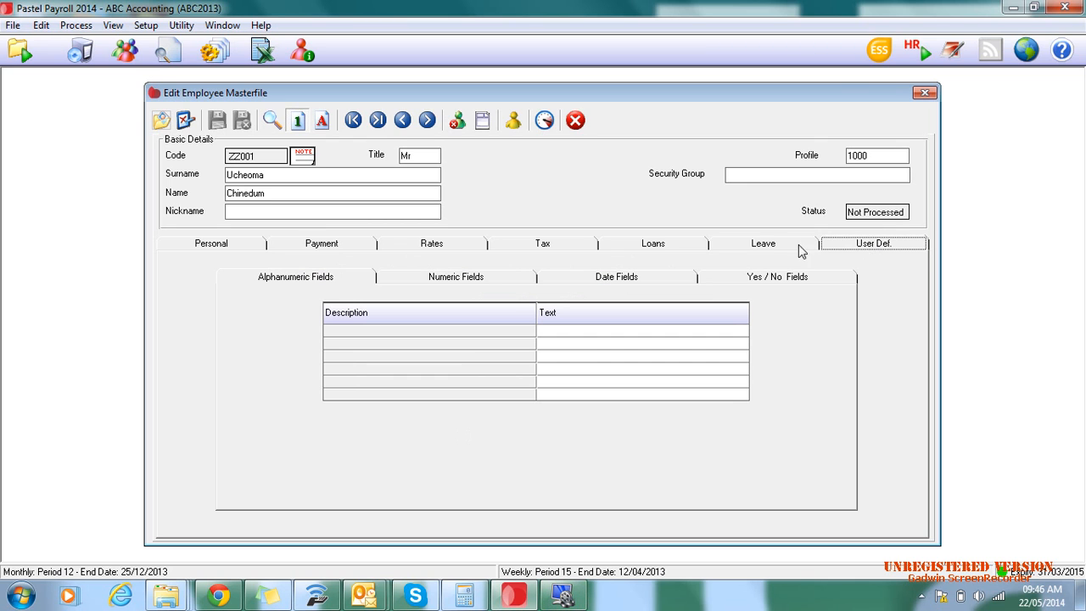
{"action": "left_click", "coordinate": [316, 283]}
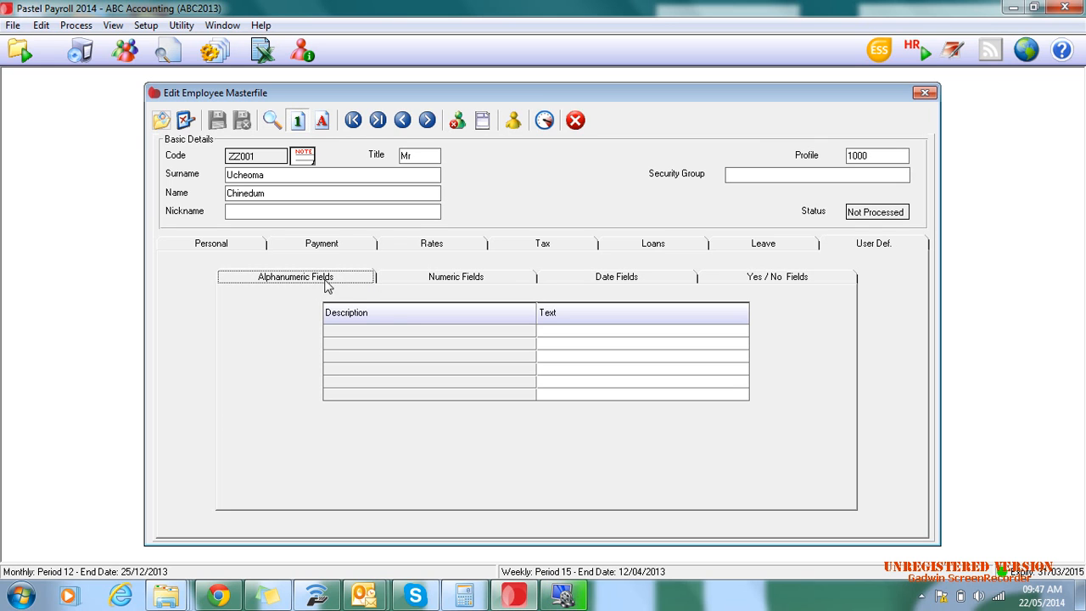
{"action": "left_click", "coordinate": [434, 280]}
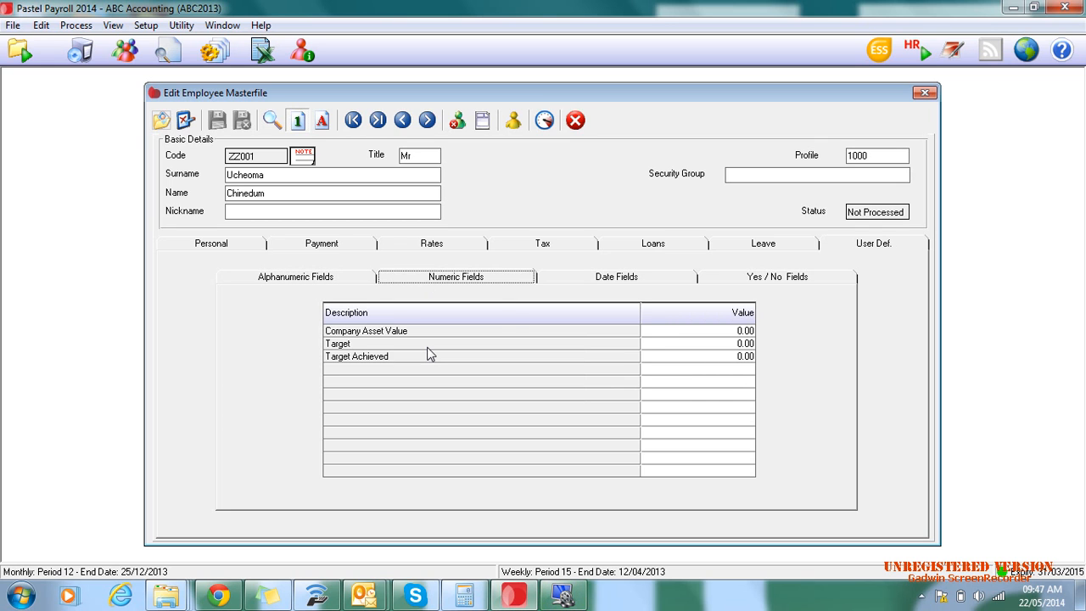
{"action": "left_click", "coordinate": [607, 283]}
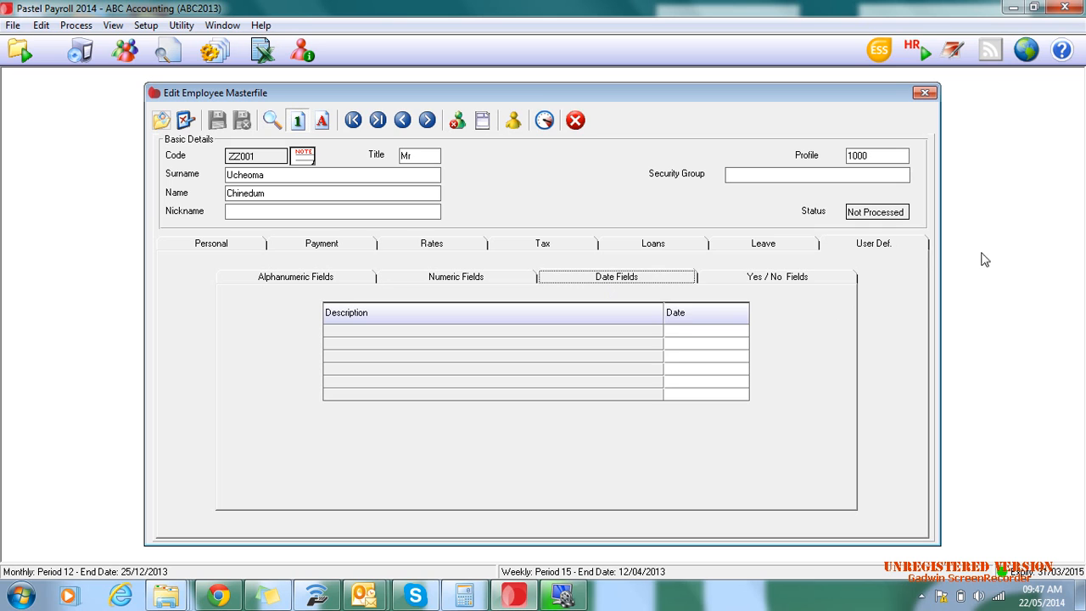
{"action": "left_click", "coordinate": [806, 279]}
{"action": "left_click", "coordinate": [481, 278]}
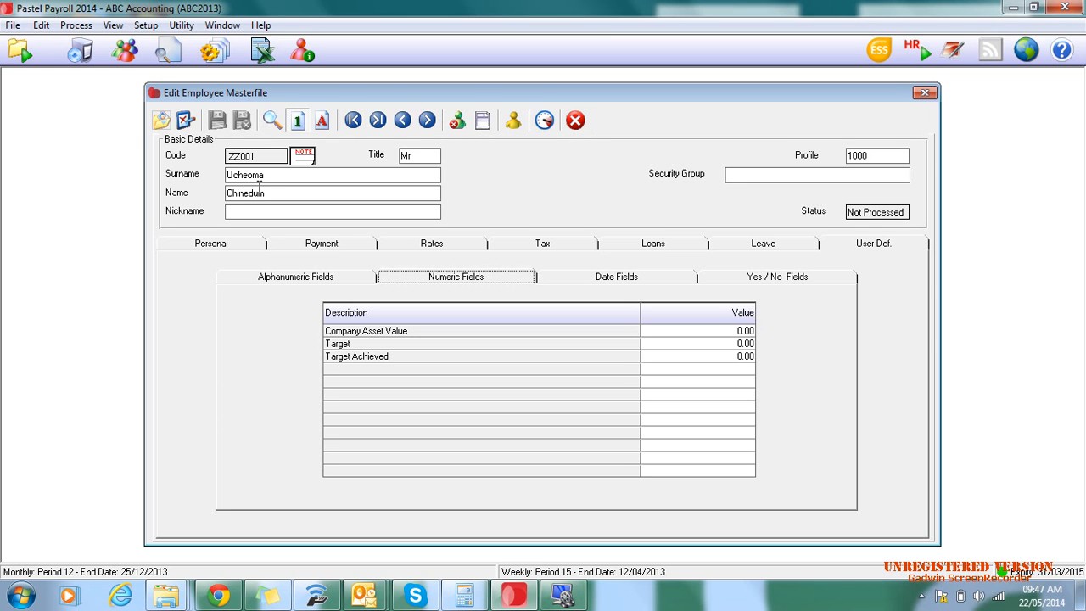
- Return to the personal information and bring up the next employee's personal details
{"action": "left_click", "coordinate": [221, 251]}
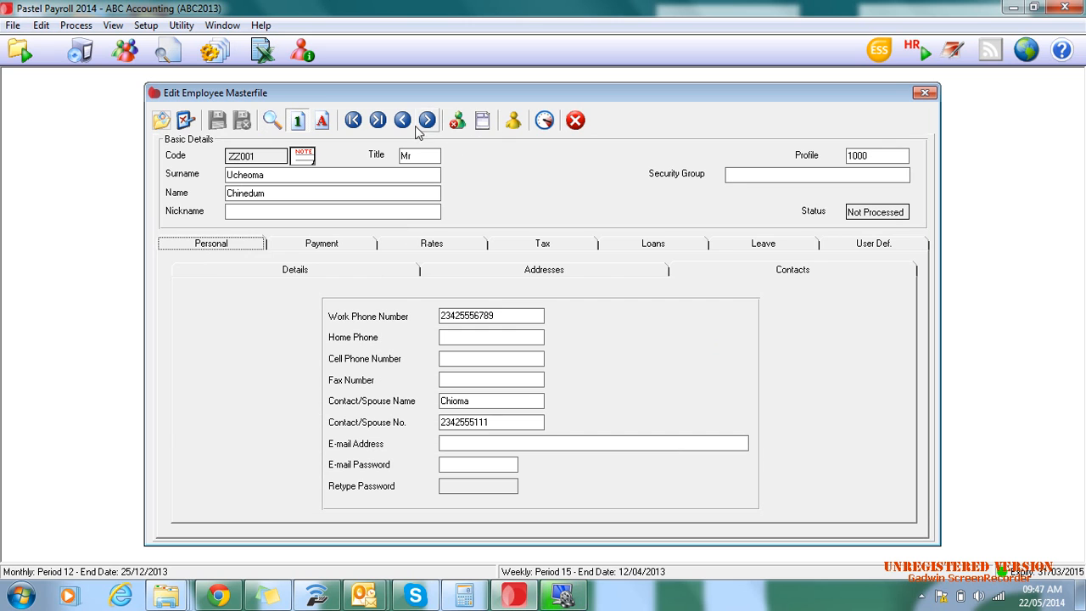
{"action": "left_click", "coordinate": [427, 120]}
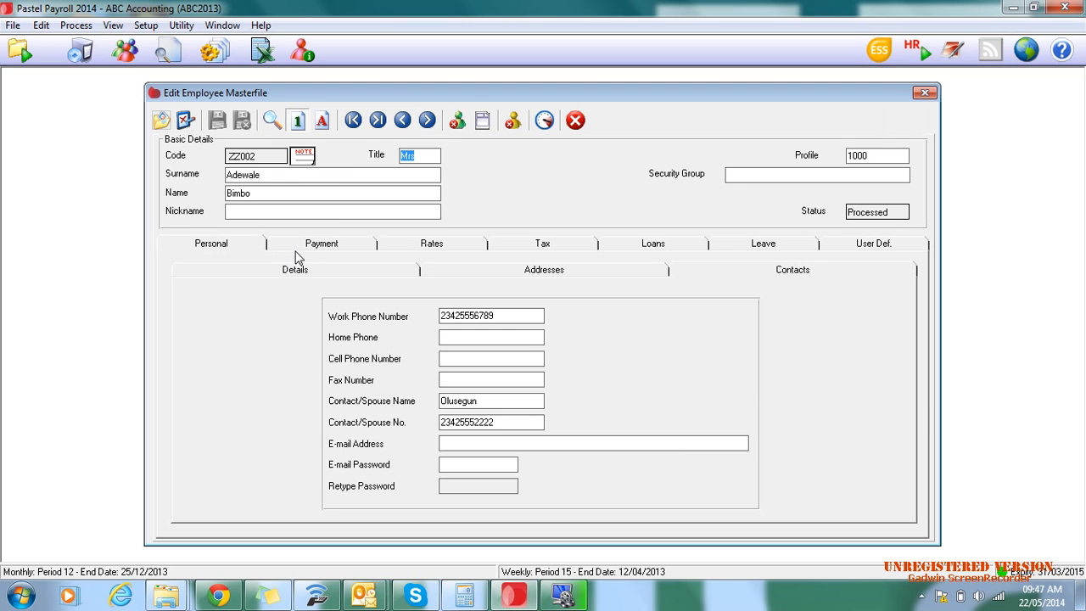
{"action": "left_click", "coordinate": [313, 269]}
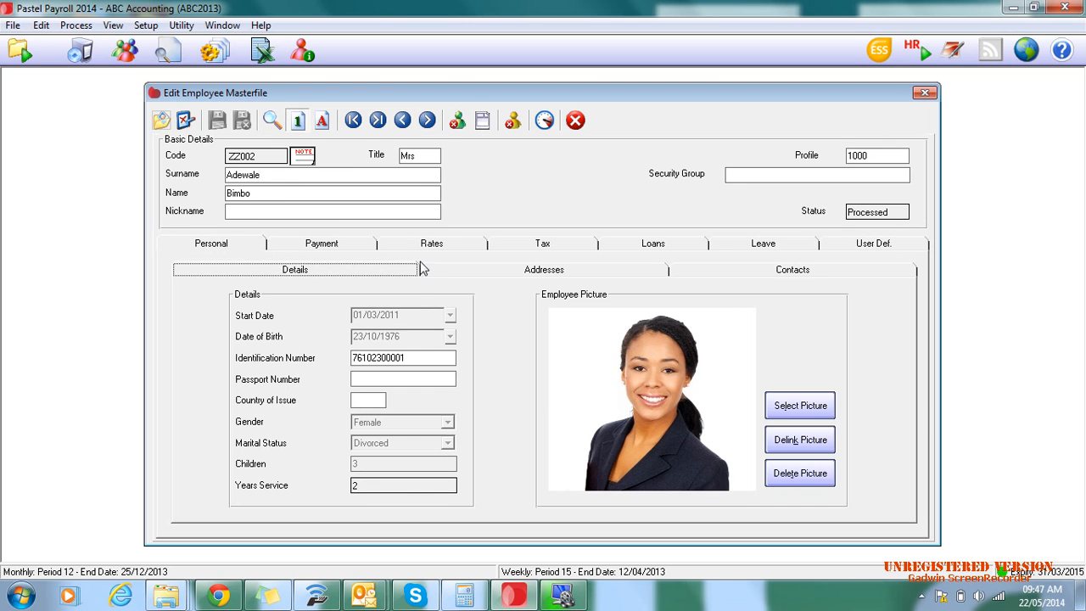
- Browse forward and back through the neighbouring employees' personal details in the masterfile
{"action": "left_click", "coordinate": [427, 122]}
{"action": "left_click", "coordinate": [427, 122]}
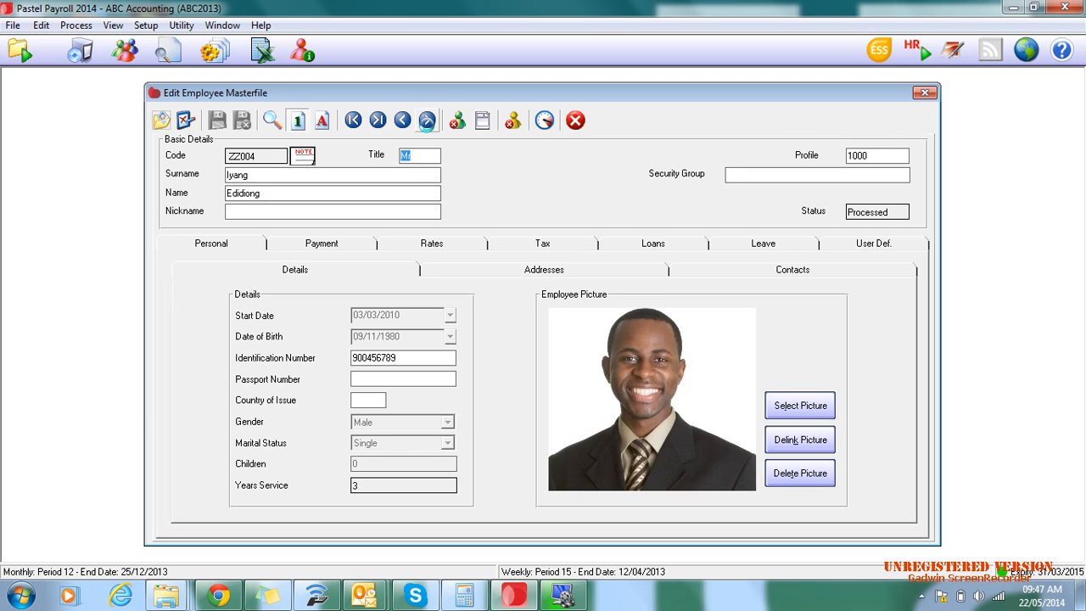
{"action": "left_click", "coordinate": [426, 122]}
{"action": "left_click", "coordinate": [403, 121]}
{"action": "left_click", "coordinate": [402, 121]}
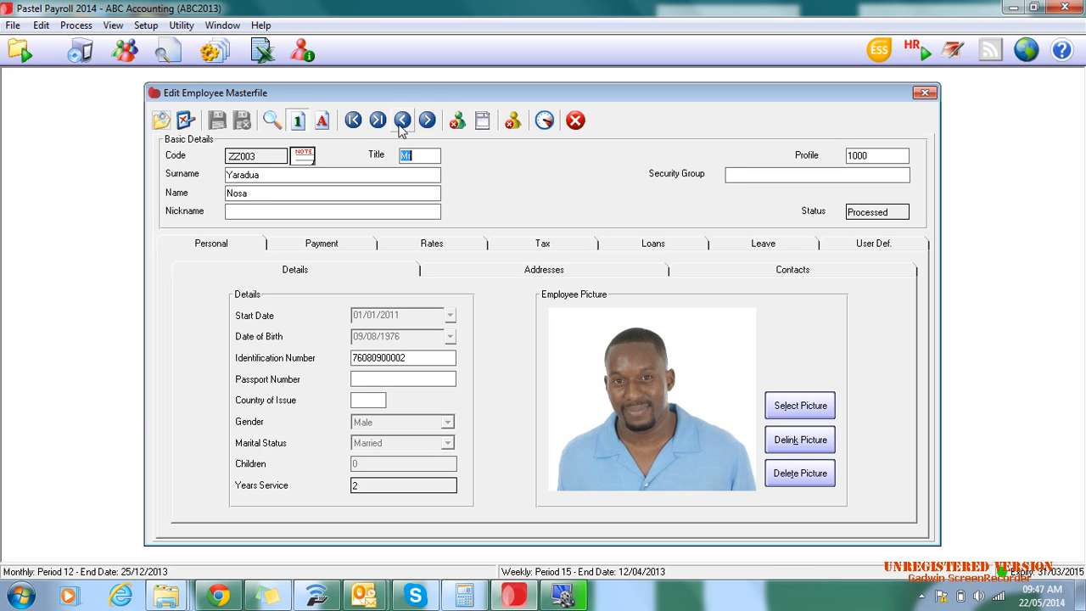
{"action": "left_click", "coordinate": [402, 122]}
- Bring up the sixth employee's record from the employee lookup list, and close the employee masterfile
{"action": "left_click", "coordinate": [271, 121]}
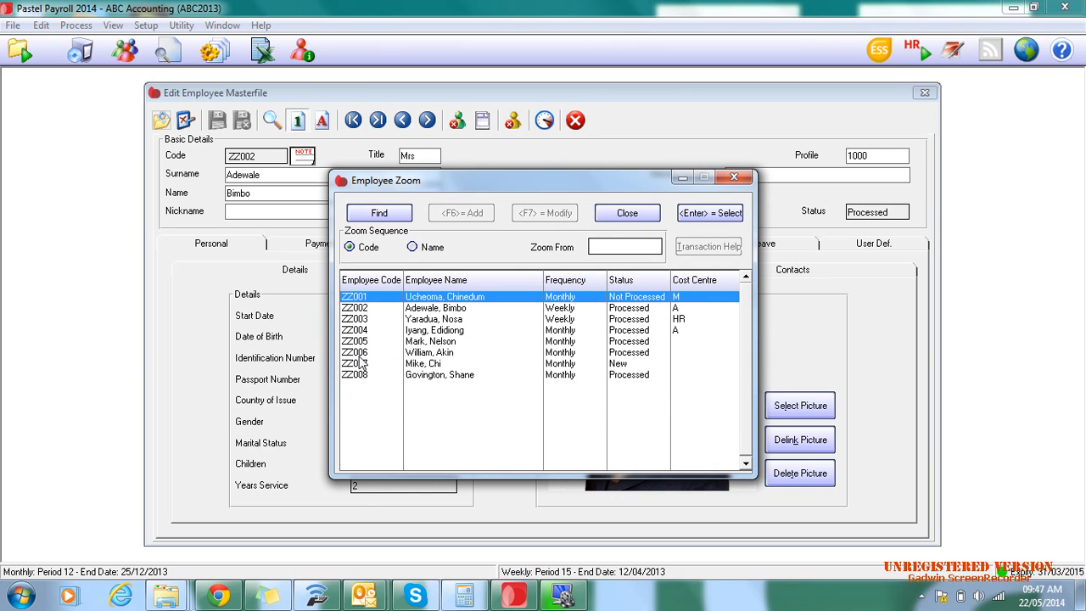
{"action": "double_click", "coordinate": [362, 352]}
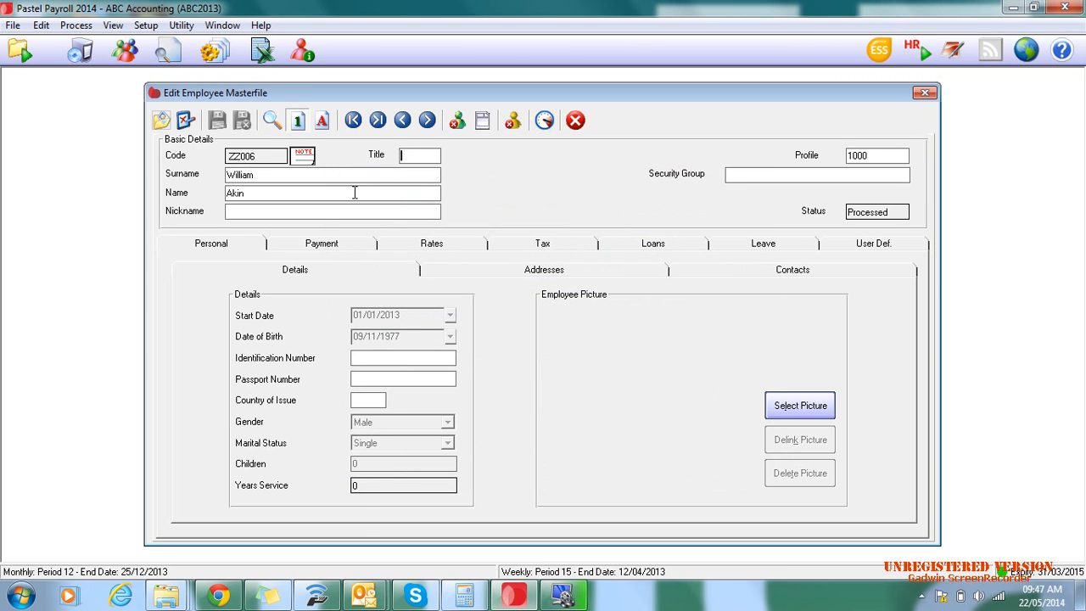
{"action": "left_click", "coordinate": [576, 121]}
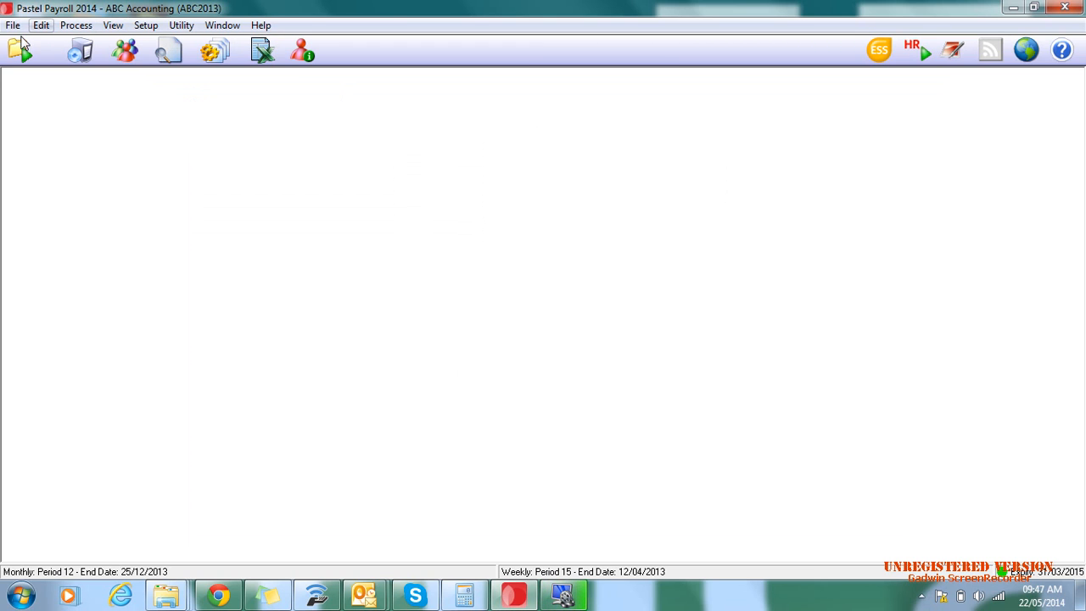
- Open payslip processing and look through the first employee's default transaction lines
{"action": "left_click", "coordinate": [72, 25]}
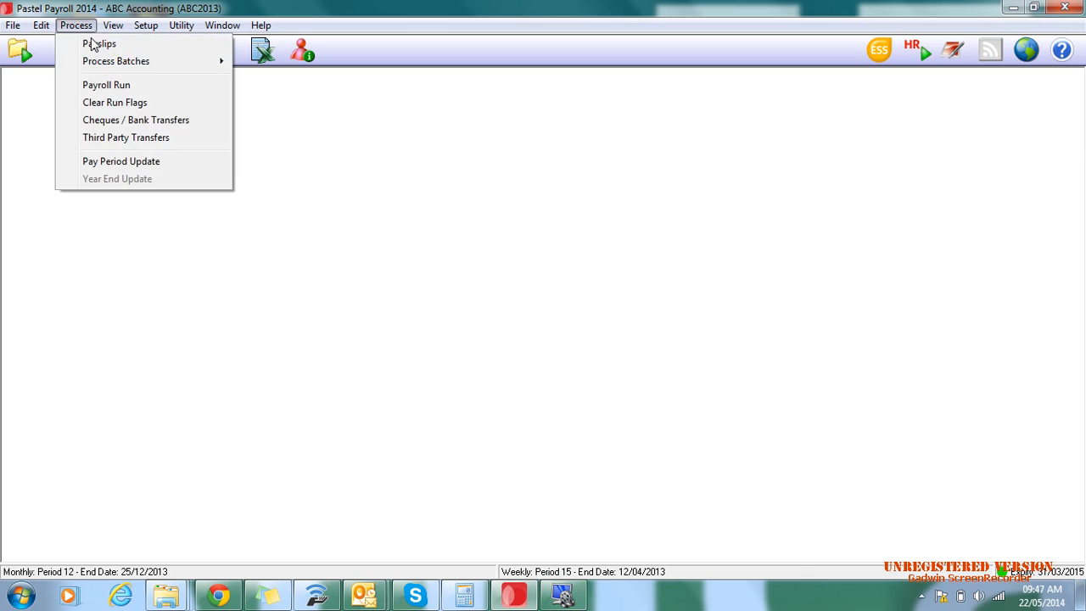
{"action": "left_click", "coordinate": [95, 45]}
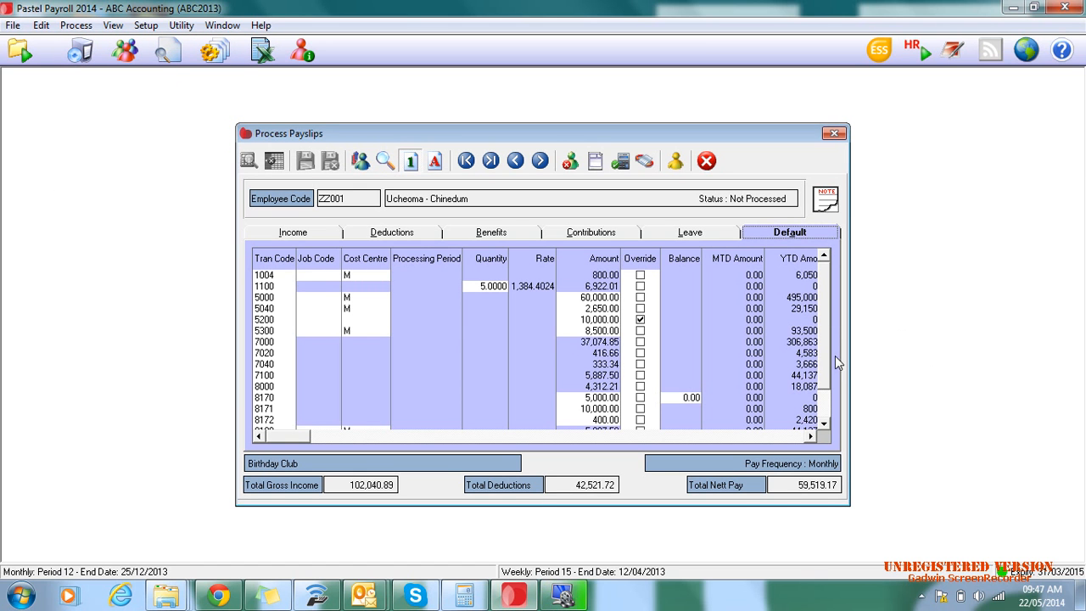
{"action": "scroll", "coordinate": [824, 380], "scroll_direction": "down", "scroll_amount": 1}
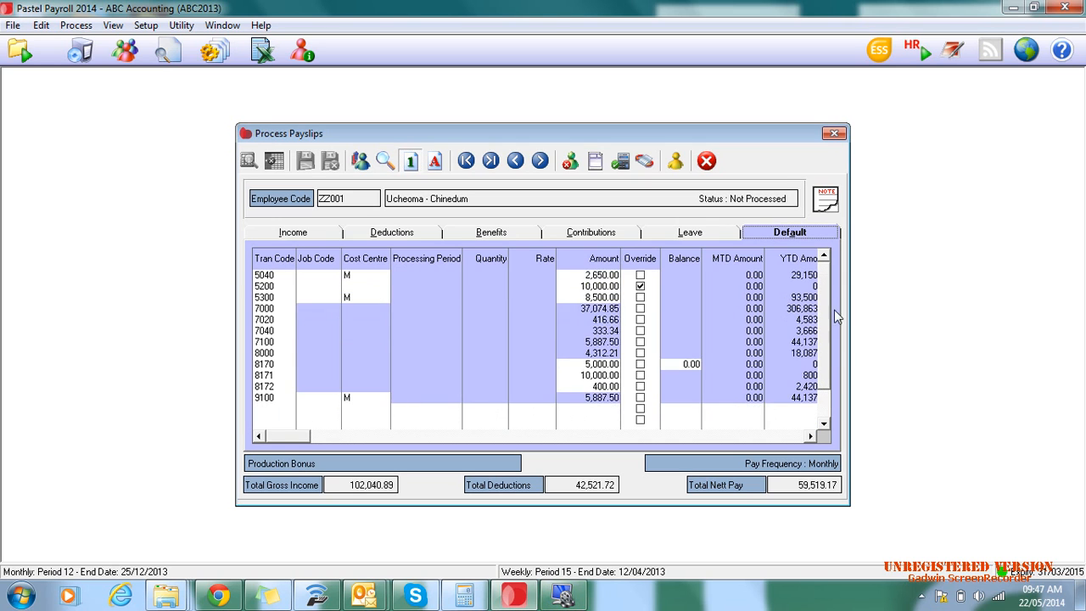
{"action": "scroll", "coordinate": [832, 308], "scroll_direction": "up", "scroll_amount": 1}
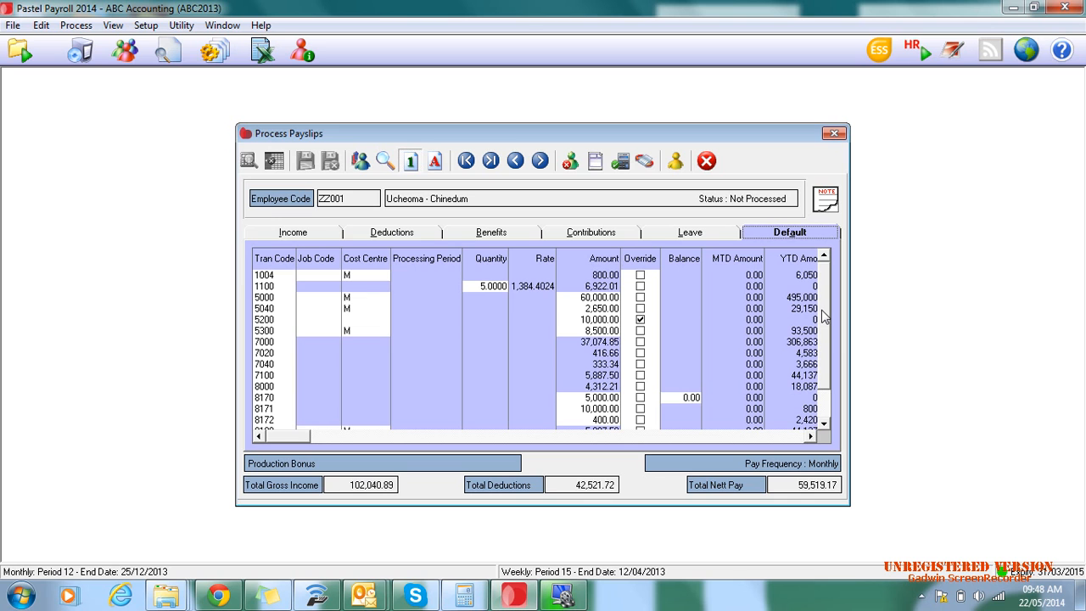
- Browse the following employees' default payslips and return to the first employee's payslip
{"action": "left_click", "coordinate": [539, 160]}
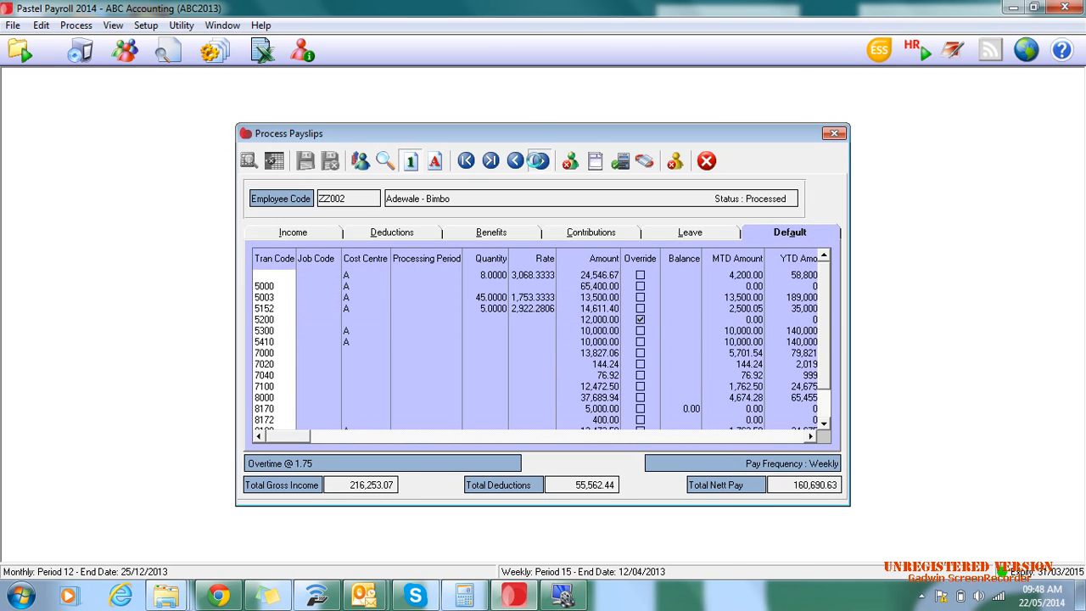
{"action": "left_click", "coordinate": [539, 161]}
{"action": "left_click", "coordinate": [539, 161]}
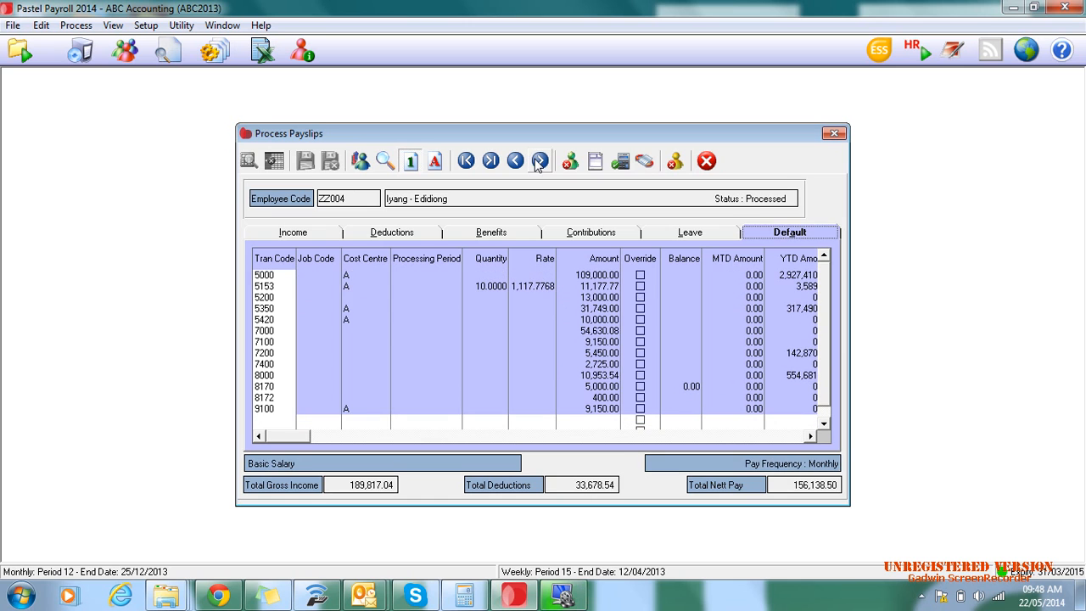
{"action": "left_click", "coordinate": [540, 161]}
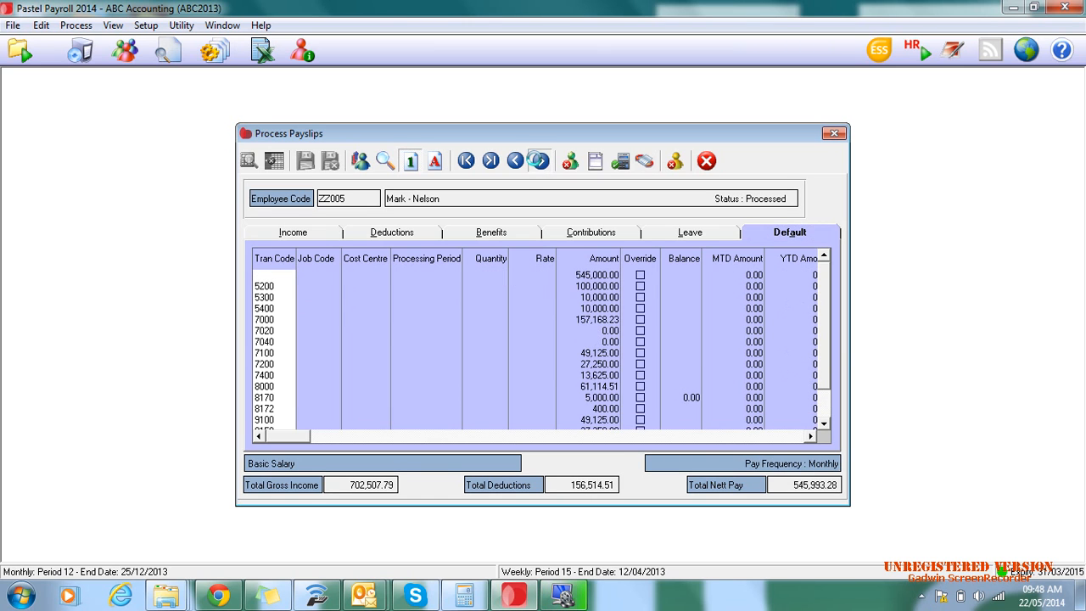
{"action": "left_click", "coordinate": [539, 161]}
{"action": "left_click", "coordinate": [466, 162]}
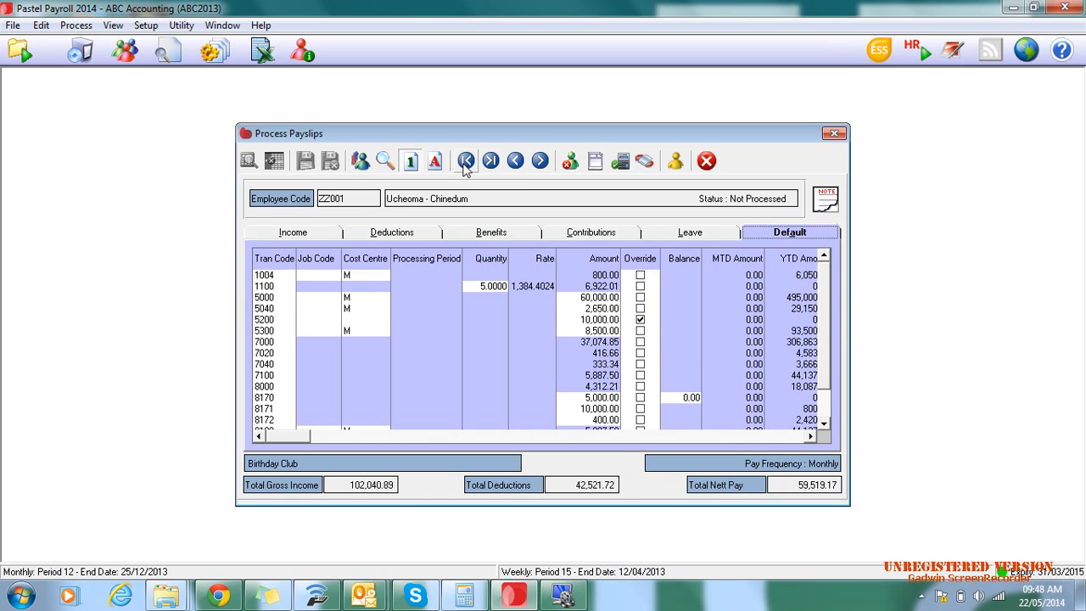
- Go through the default payslip's transaction codes line by line to read the description of each one
{"action": "left_click_drag", "start_coordinate": [825, 318], "coordinate": [819, 356]}
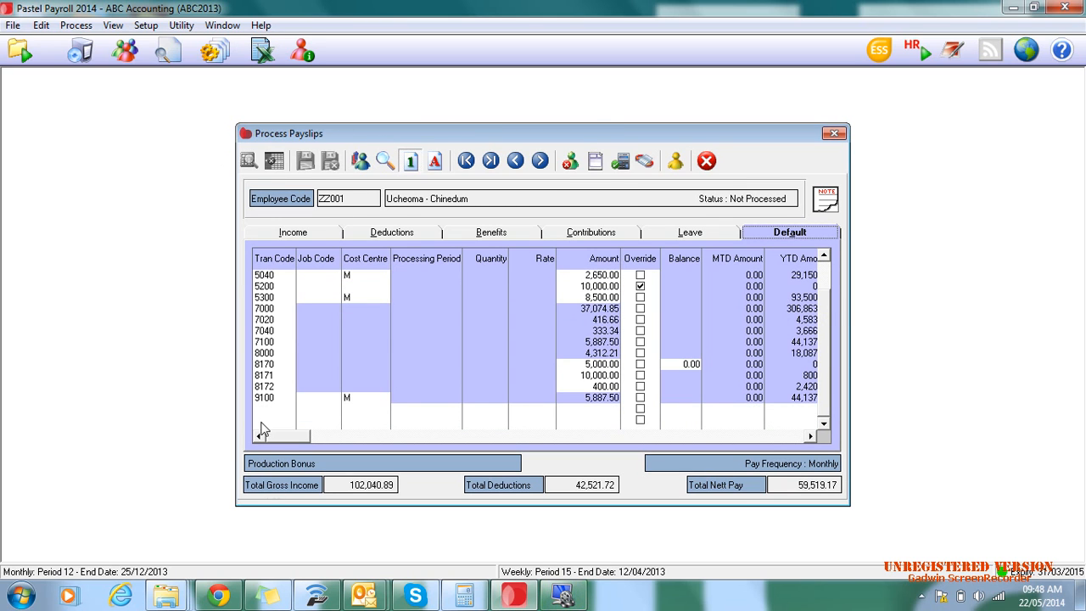
{"action": "left_click", "coordinate": [264, 275]}
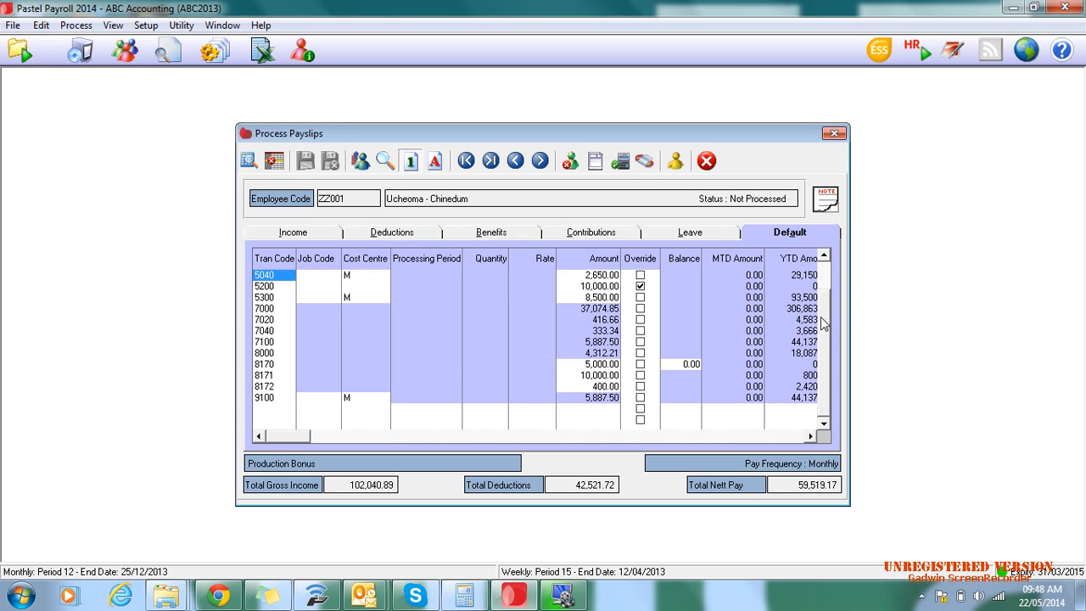
{"action": "left_click_drag", "start_coordinate": [823, 326], "coordinate": [833, 251]}
{"action": "left_click", "coordinate": [267, 276]}
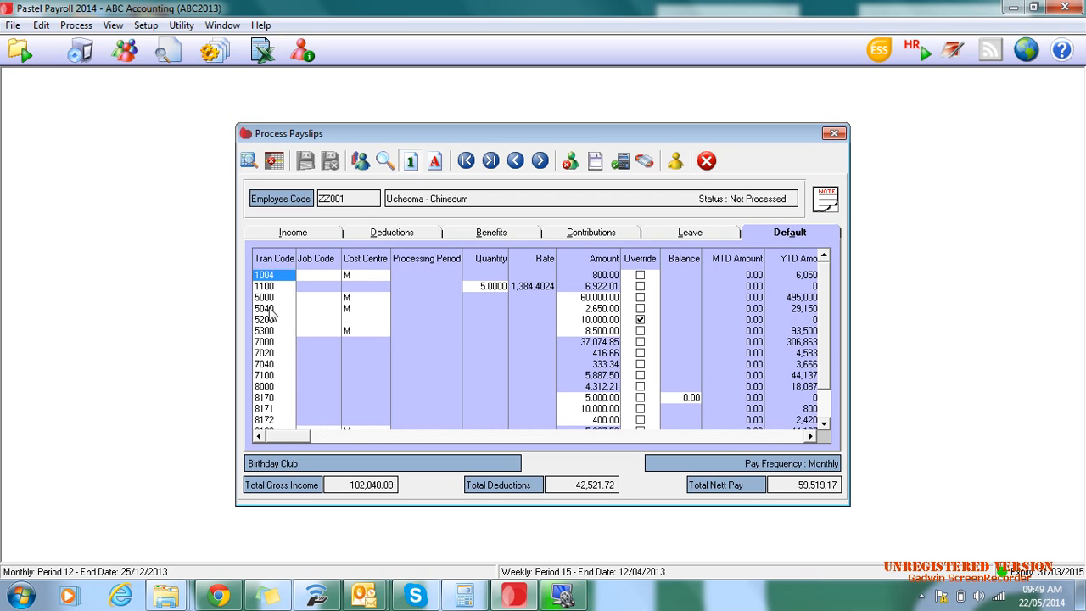
{"action": "key", "text": "Down"}
{"action": "key", "text": "Down"}
{"action": "key", "text": "Down"}
{"action": "key", "text": "Down"}
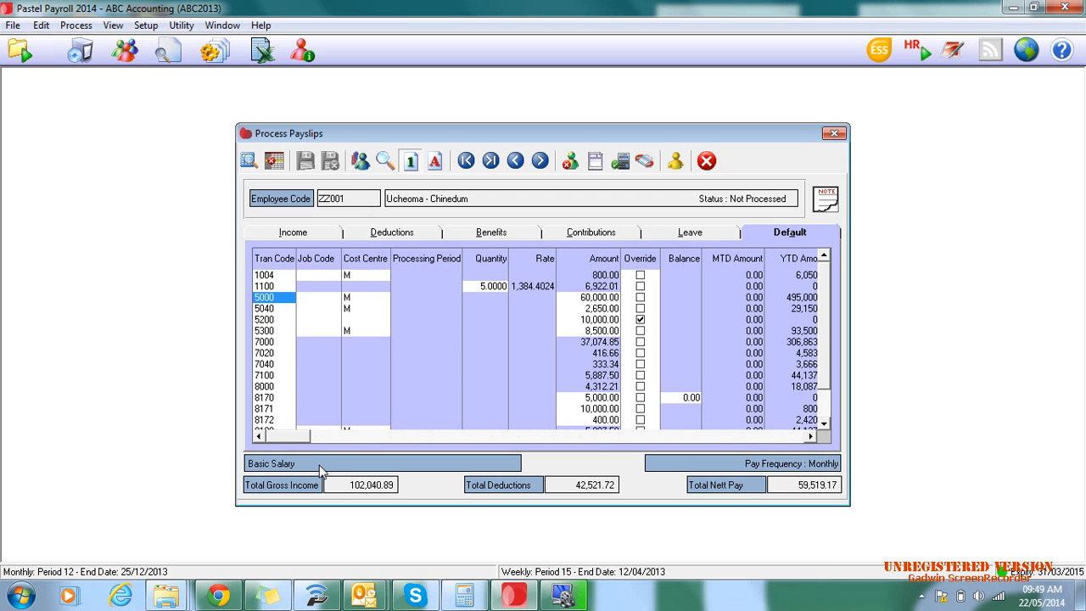
{"action": "key", "text": "Down"}
{"action": "key", "text": "Down"}
{"action": "key", "text": "Down"}
{"action": "key", "text": "Down"}
{"action": "key", "text": "Down"}
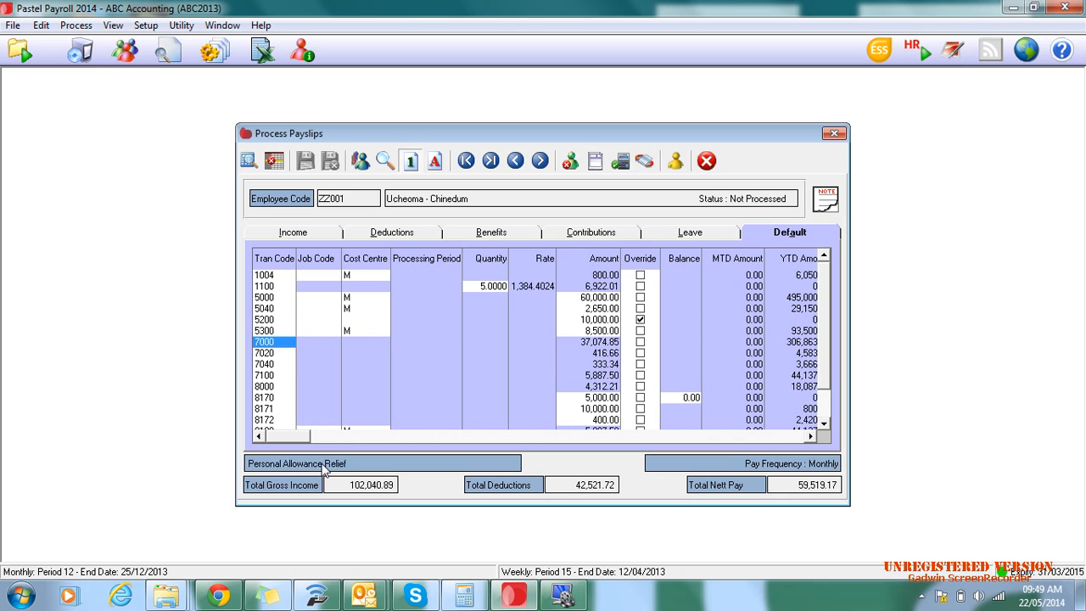
{"action": "key", "text": "Down"}
{"action": "key", "text": "Down"}
{"action": "key", "text": "Down"}
{"action": "key", "text": "Down"}
{"action": "key", "text": "Down"}
{"action": "key", "text": "Down"}
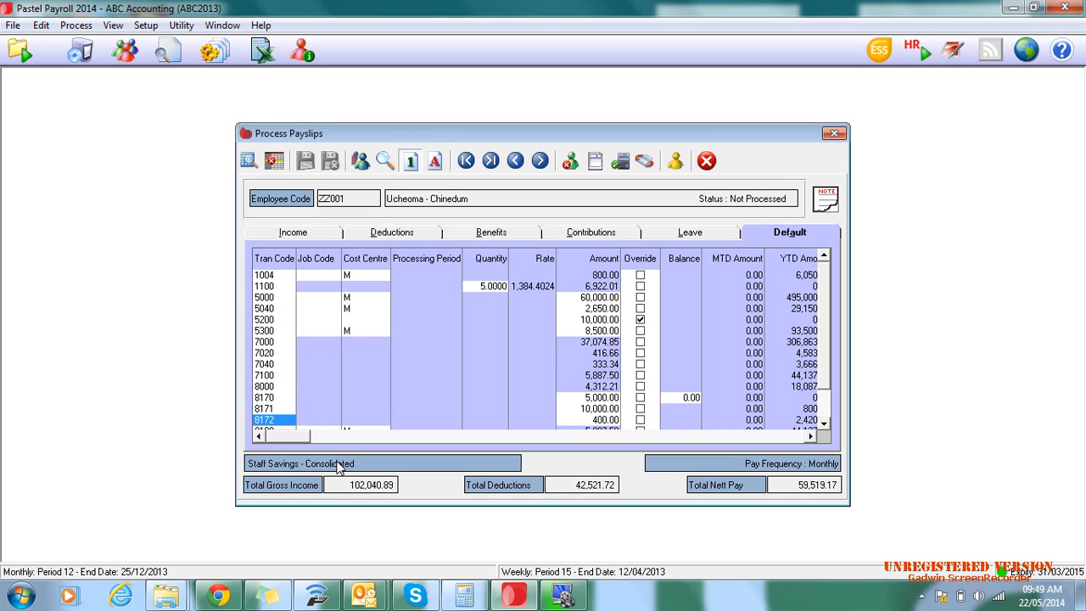
{"action": "key", "text": "Up"}
{"action": "key", "text": "Up"}
{"action": "key", "text": "Up"}
{"action": "key", "text": "Up"}
{"action": "key", "text": "Up"}
{"action": "key", "text": "Up"}
{"action": "key", "text": "Up"}
{"action": "key", "text": "Up"}
{"action": "key", "text": "Up"}
{"action": "key", "text": "Up"}
{"action": "key", "text": "Up"}
{"action": "key", "text": "Up"}
{"action": "key", "text": "Up"}
{"action": "key", "text": "Up"}
{"action": "key", "text": "Up"}
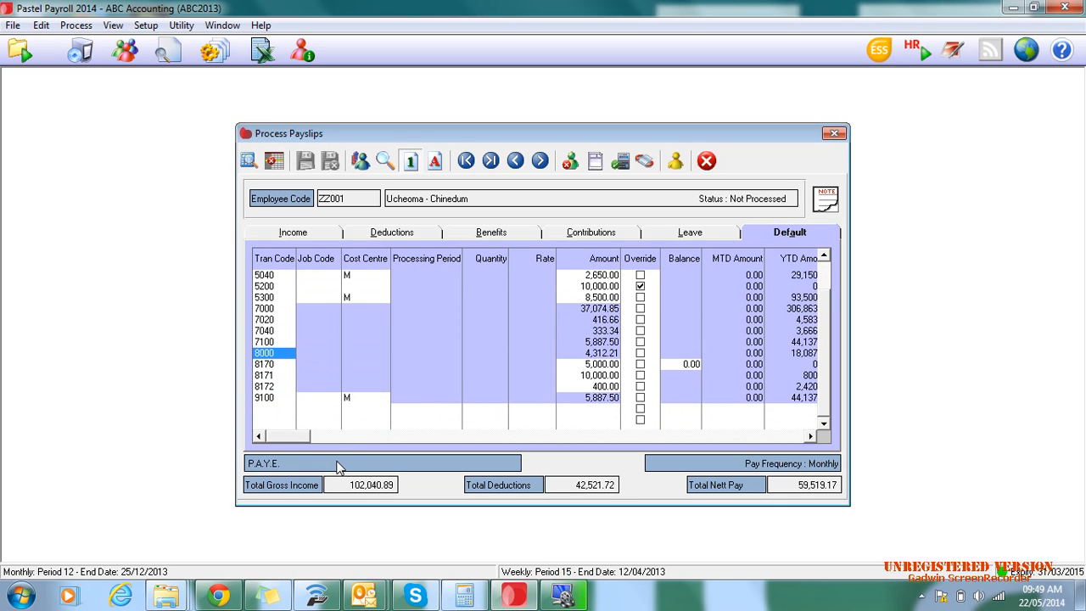
- View the payslip's income, deductions, benefits, contributions, leave and default transactions, ending on the leave transactions
{"action": "left_click", "coordinate": [785, 233]}
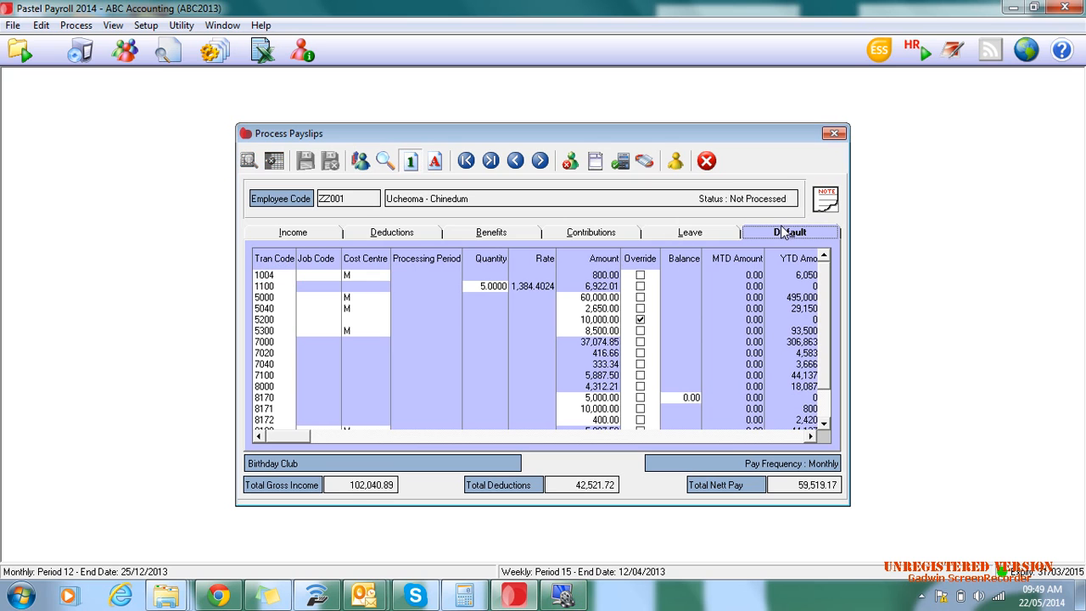
{"action": "left_click", "coordinate": [295, 234]}
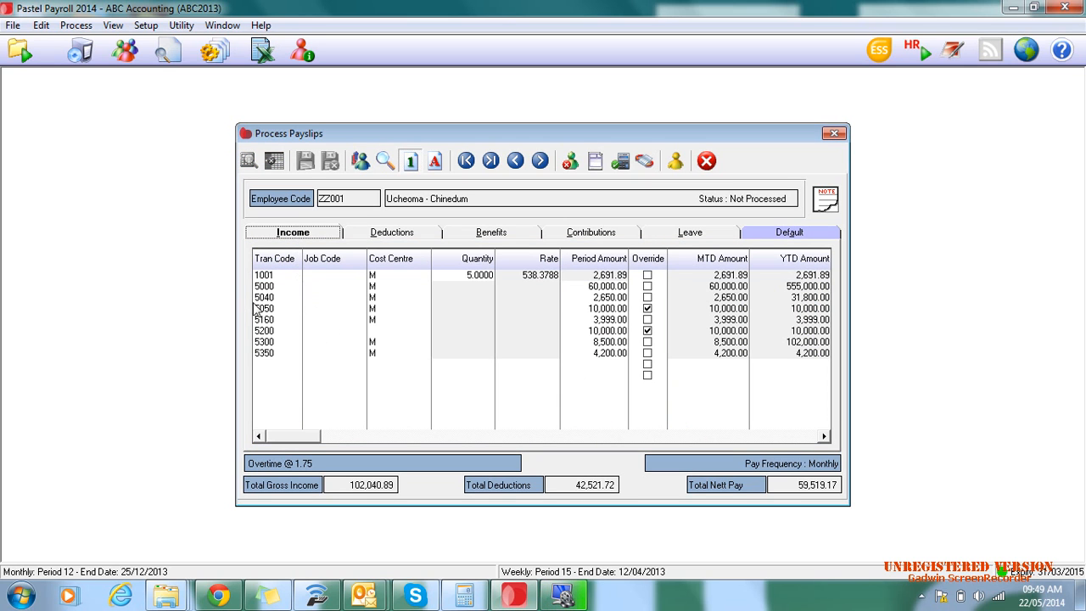
{"action": "left_click", "coordinate": [380, 237]}
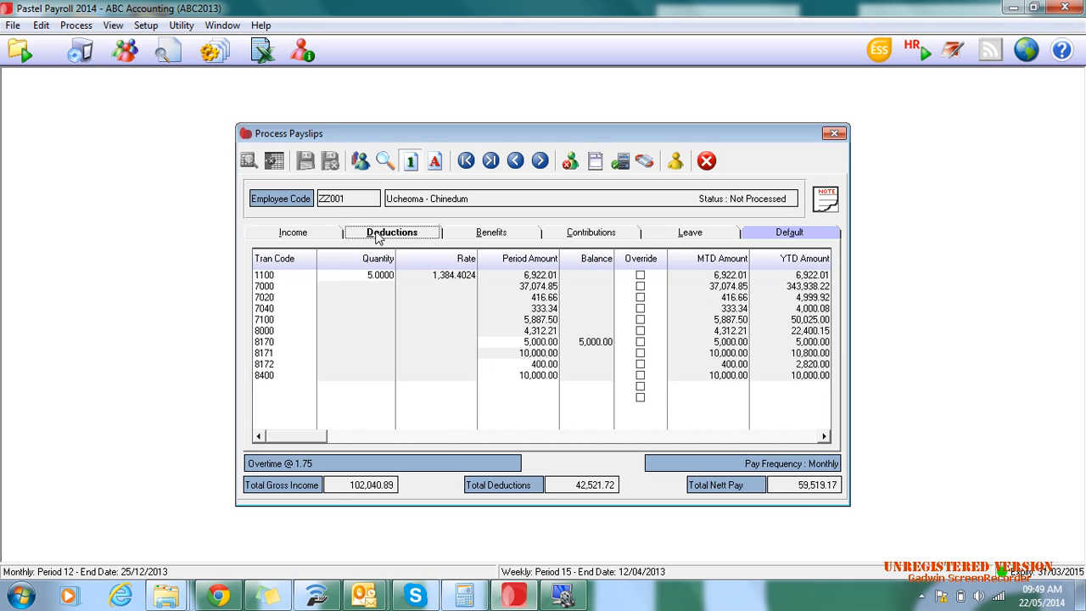
{"action": "left_click", "coordinate": [483, 241]}
{"action": "left_click", "coordinate": [593, 237]}
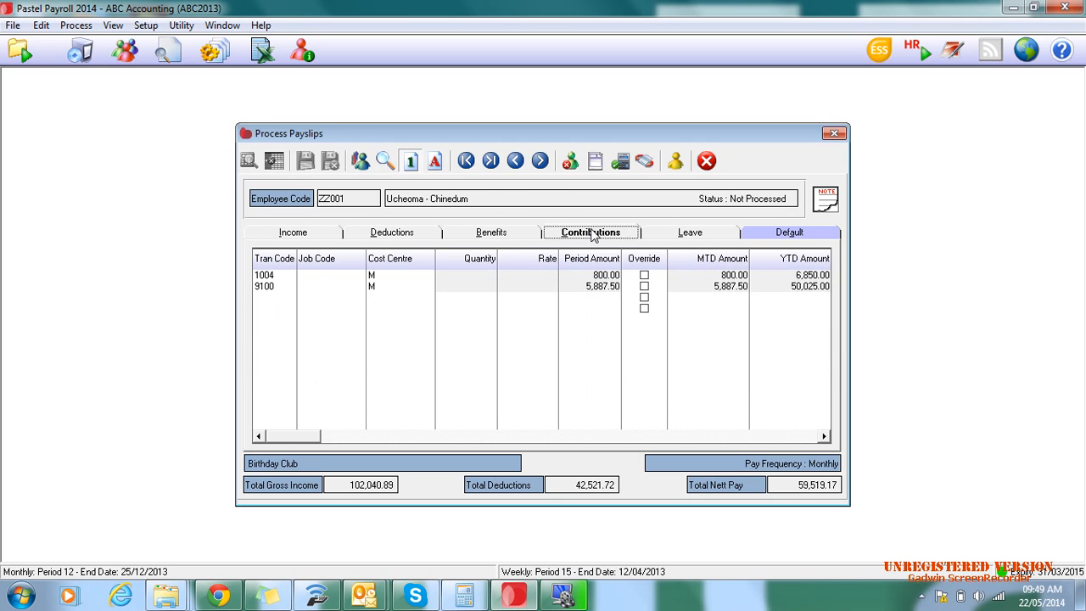
{"action": "left_click", "coordinate": [690, 234]}
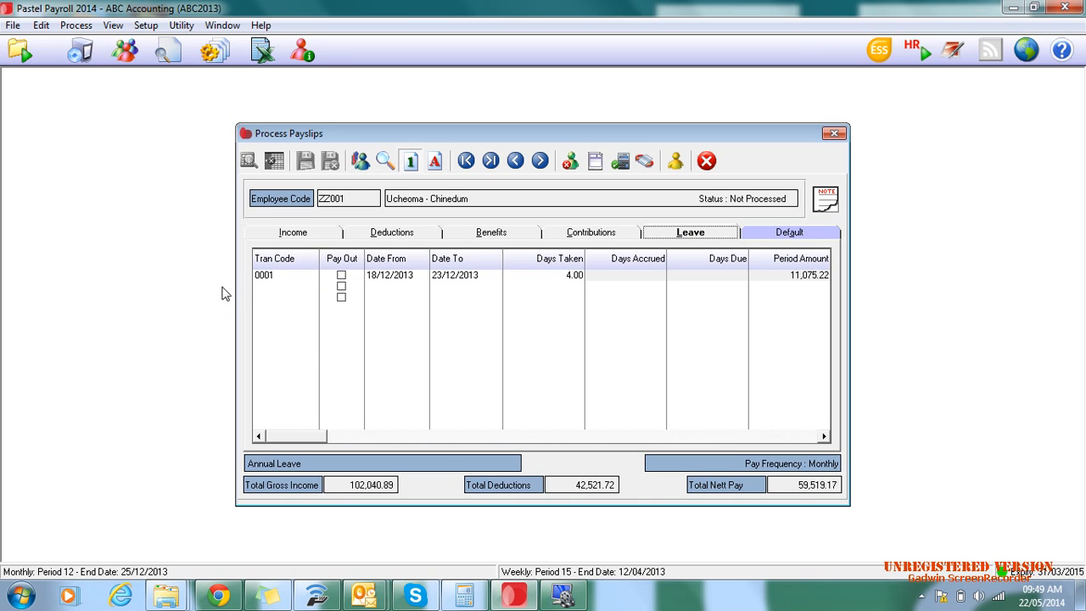
{"action": "left_click", "coordinate": [792, 237]}
{"action": "left_click", "coordinate": [691, 233]}
- Add a second Annual Leave (0001) line to the payslip with a start date of 27/12/2013
{"action": "left_click", "coordinate": [307, 286]}
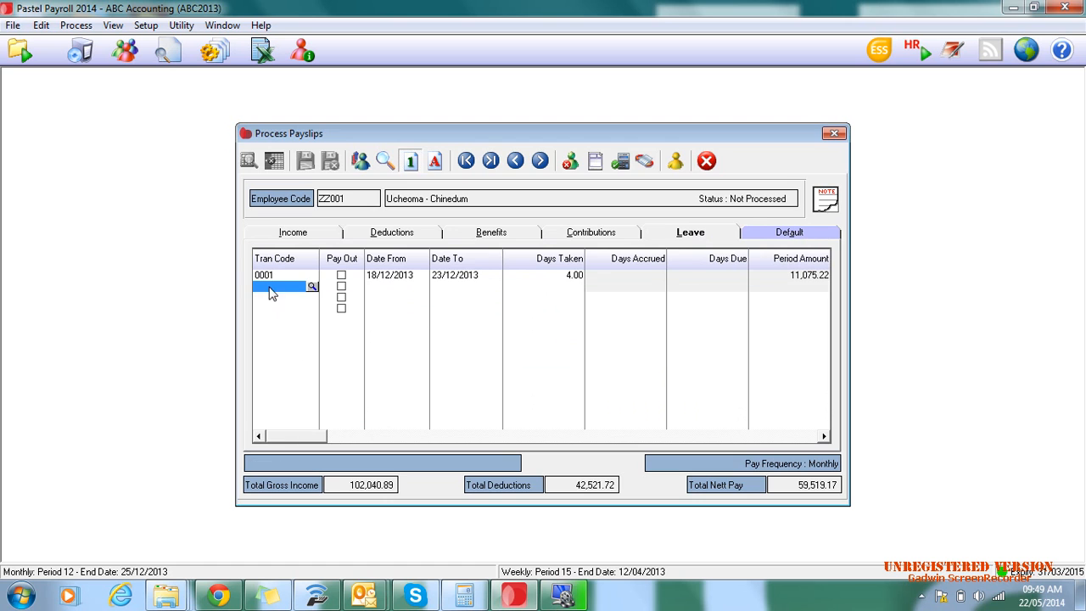
{"action": "left_click", "coordinate": [312, 287]}
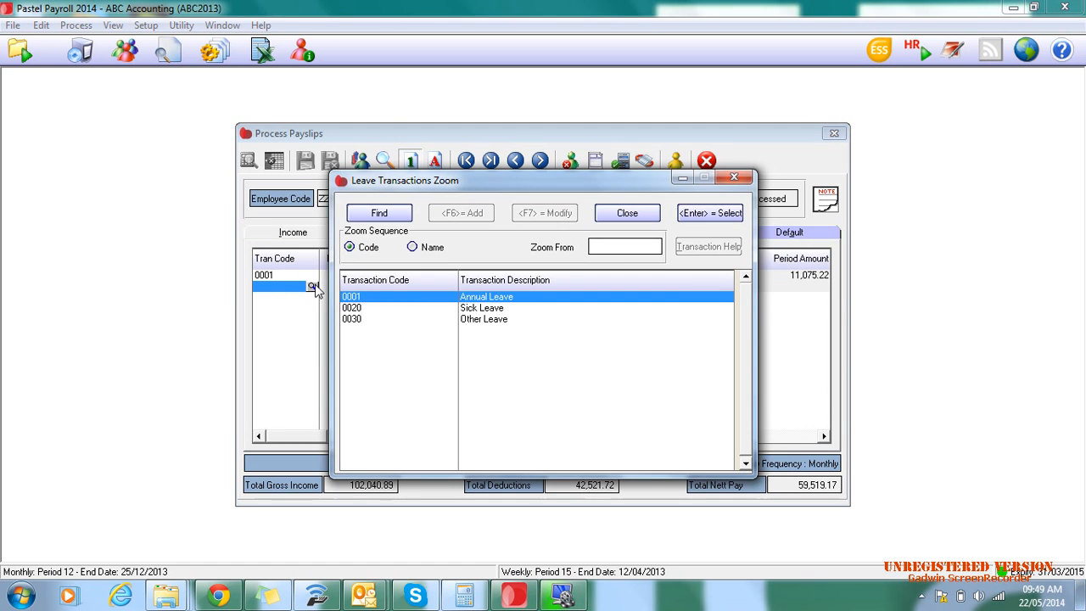
{"action": "double_click", "coordinate": [495, 300]}
{"action": "left_click", "coordinate": [423, 288]}
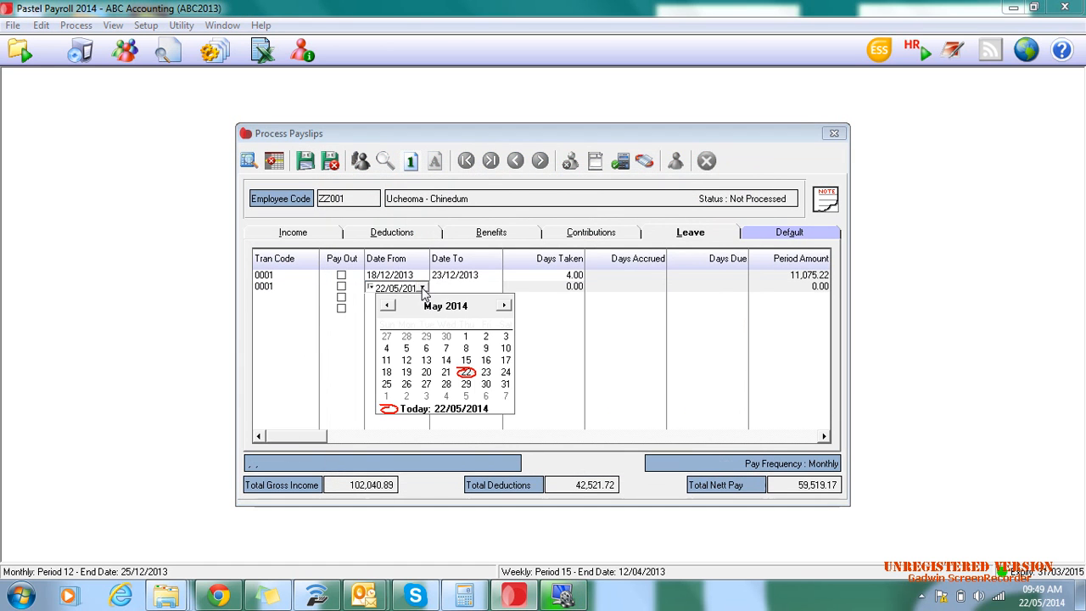
{"action": "left_click", "coordinate": [387, 306]}
{"action": "left_click", "coordinate": [387, 305]}
{"action": "left_click", "coordinate": [387, 305]}
{"action": "left_click", "coordinate": [387, 305]}
{"action": "left_click", "coordinate": [387, 305]}
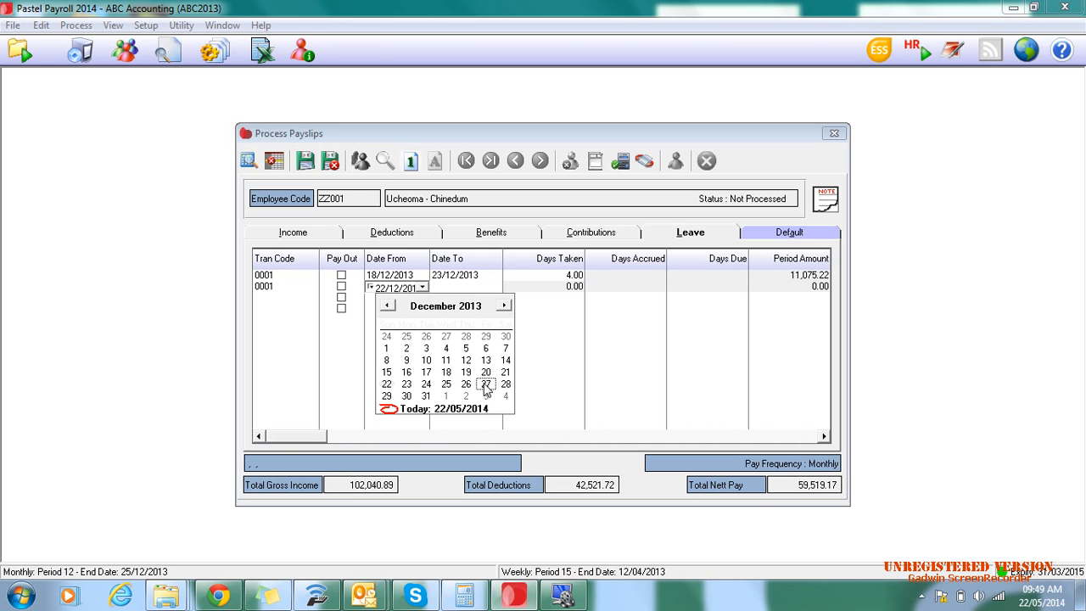
{"action": "left_click", "coordinate": [486, 384]}
- Set the end date of the new Annual Leave line to 31/12/2013
{"action": "left_click", "coordinate": [487, 287]}
{"action": "left_click", "coordinate": [496, 288]}
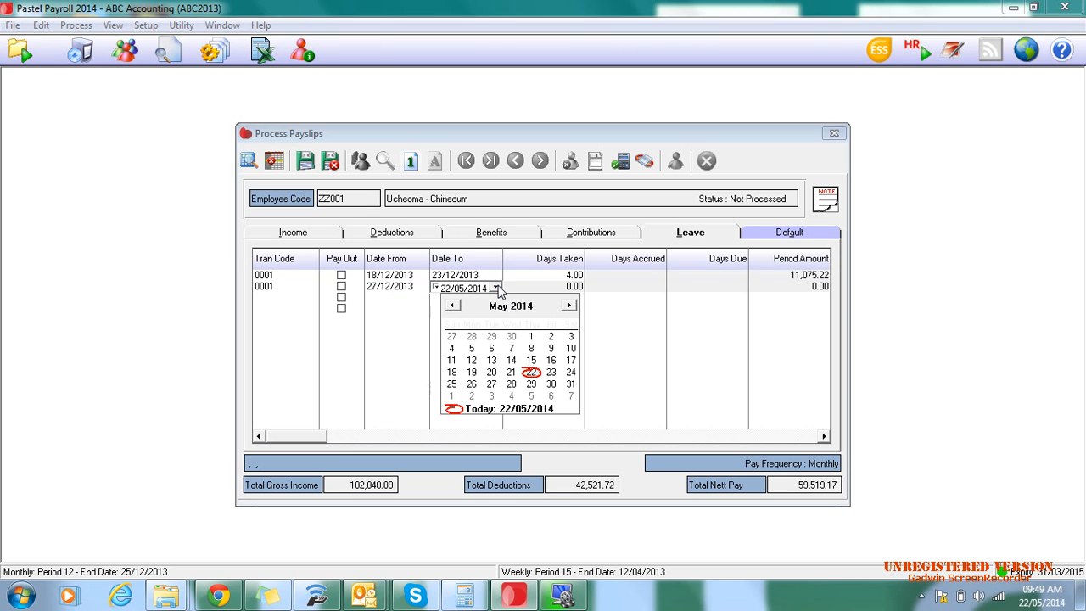
{"action": "left_click", "coordinate": [452, 306]}
{"action": "left_click", "coordinate": [452, 306]}
{"action": "left_click", "coordinate": [452, 305]}
{"action": "left_click", "coordinate": [452, 306]}
{"action": "left_click", "coordinate": [452, 306]}
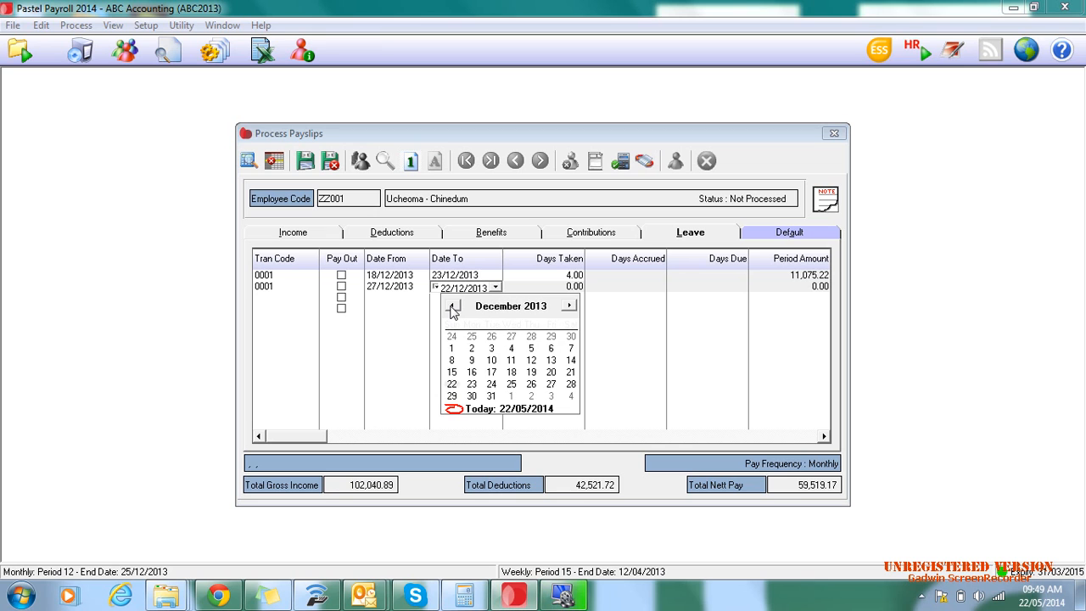
{"action": "left_click", "coordinate": [490, 395]}
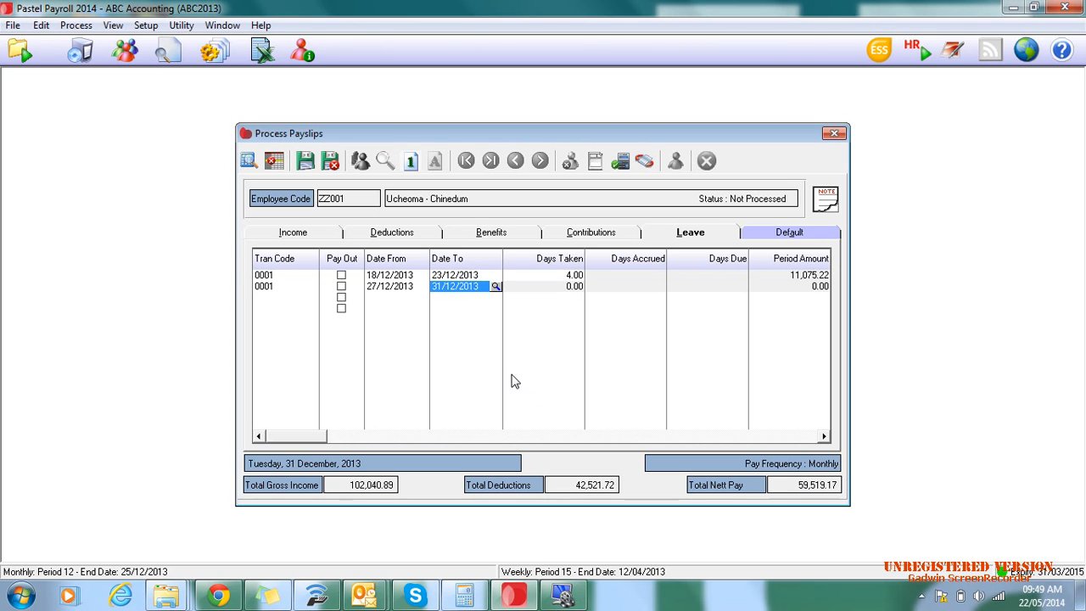
{"action": "left_click", "coordinate": [569, 297]}
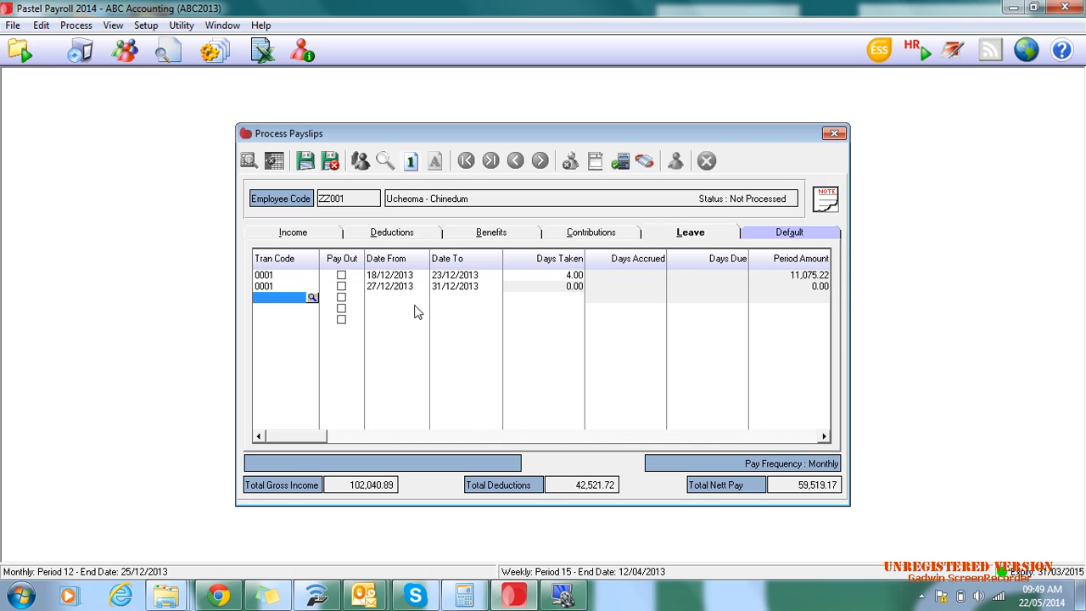
- Change the end date of the second Annual Leave line to 02/01/2014 and save the payslip
{"action": "key", "text": "Up"}
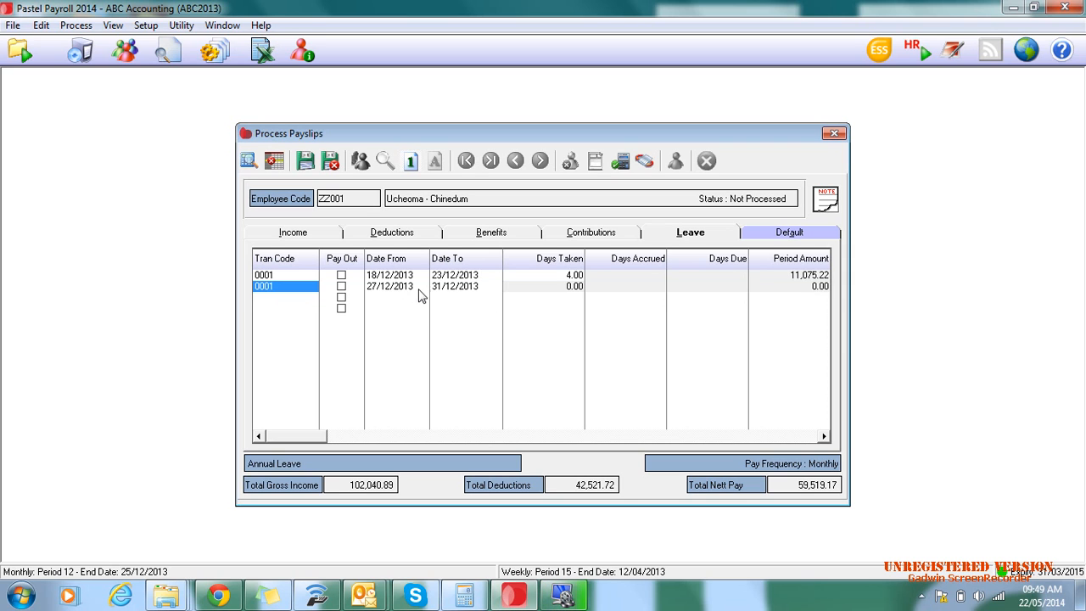
{"action": "left_click", "coordinate": [464, 293]}
{"action": "left_click", "coordinate": [494, 289]}
{"action": "left_click", "coordinate": [565, 307]}
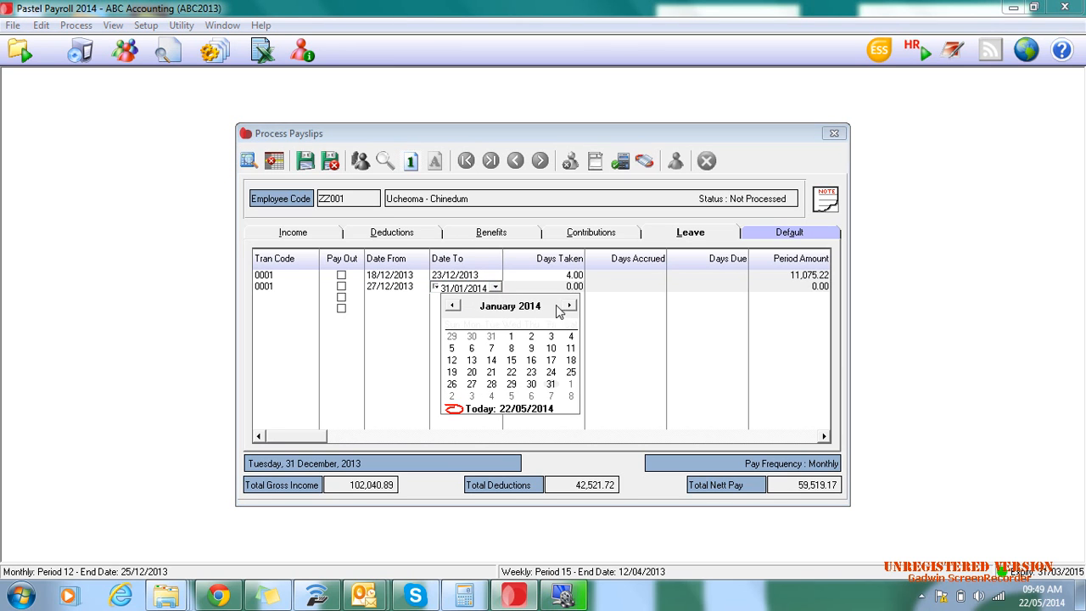
{"action": "left_click", "coordinate": [531, 345]}
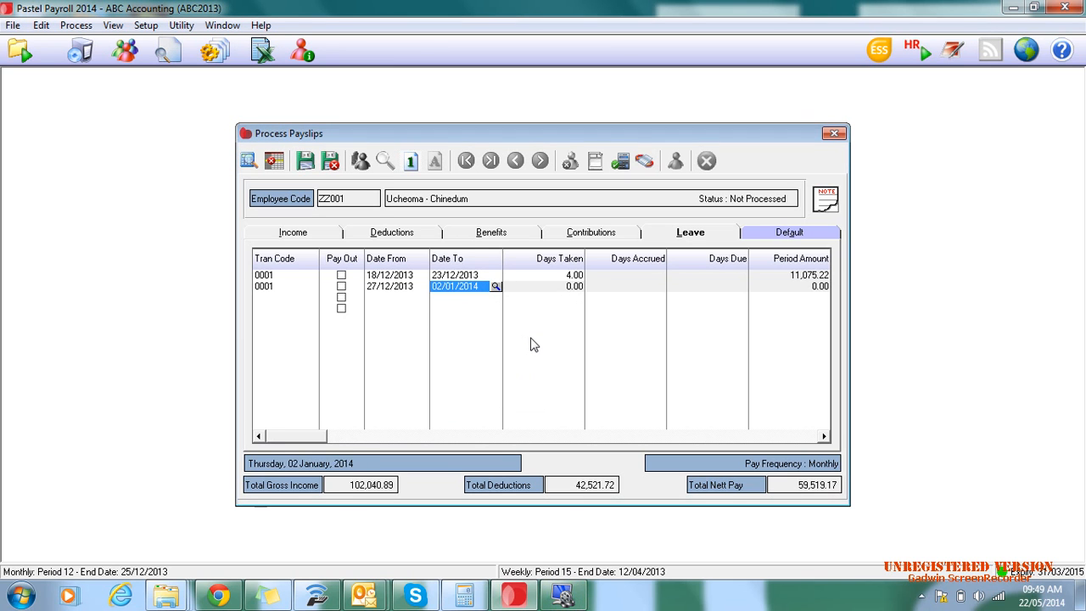
{"action": "key", "text": "Return"}
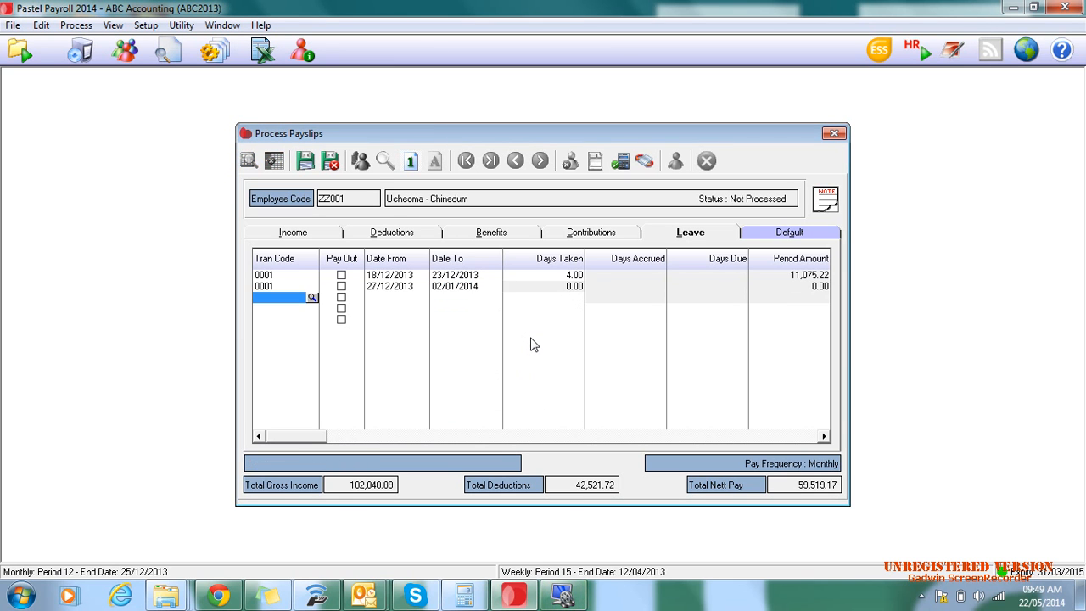
{"action": "left_click", "coordinate": [306, 161]}
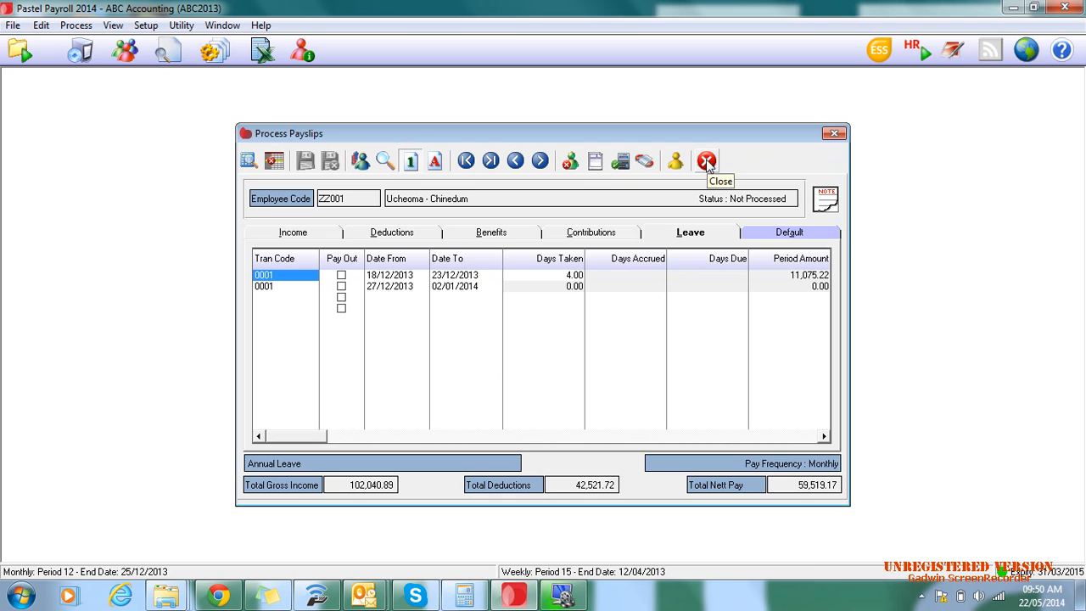
- Go through the payslip's default transactions, reading the descriptions of codes 7000 to 8170
{"action": "left_click", "coordinate": [788, 234]}
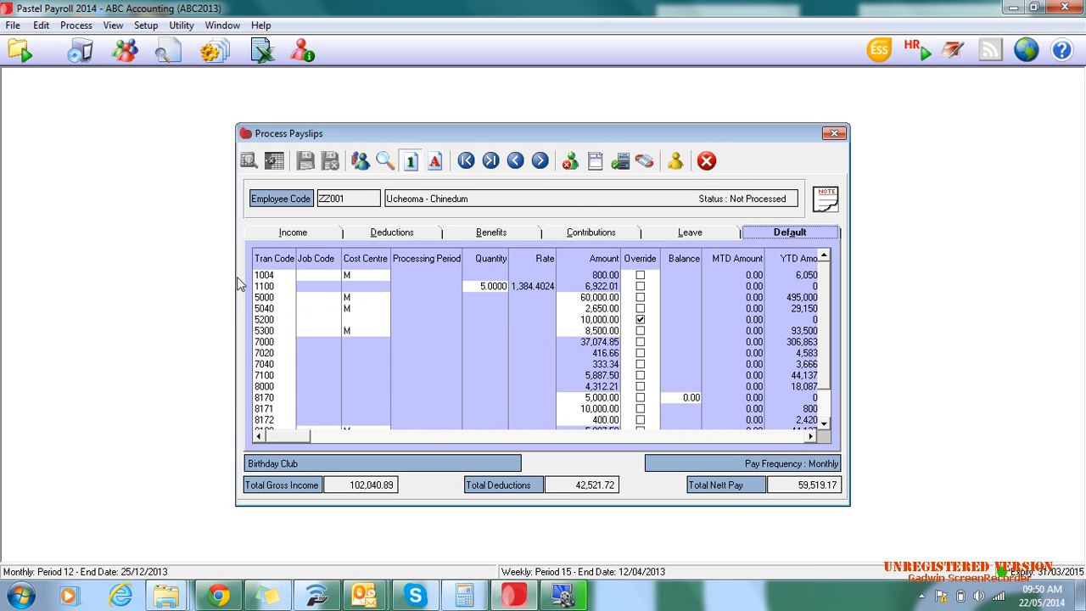
{"action": "scroll", "coordinate": [679, 357], "scroll_direction": "down", "scroll_amount": 1}
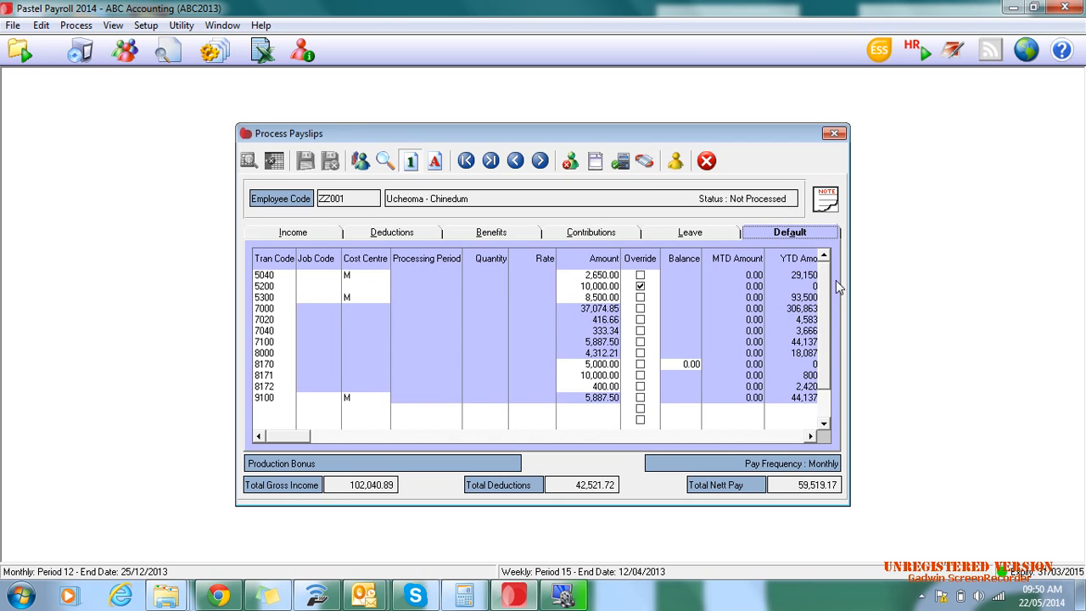
{"action": "scroll", "coordinate": [828, 293], "scroll_direction": "up", "scroll_amount": 1}
{"action": "scroll", "coordinate": [831, 388], "scroll_direction": "down", "scroll_amount": 1}
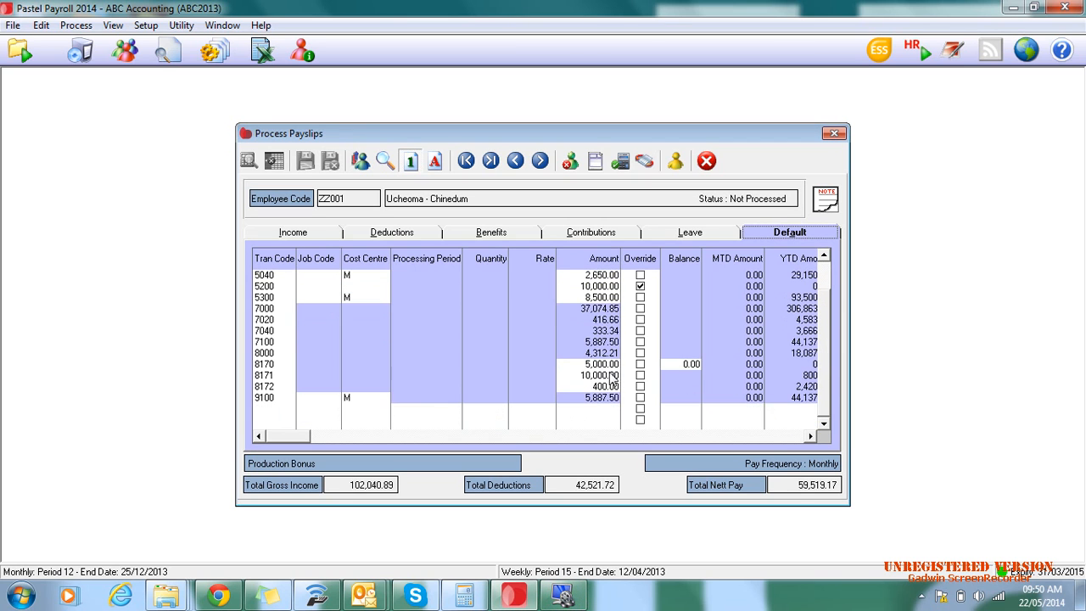
{"action": "left_click", "coordinate": [271, 309]}
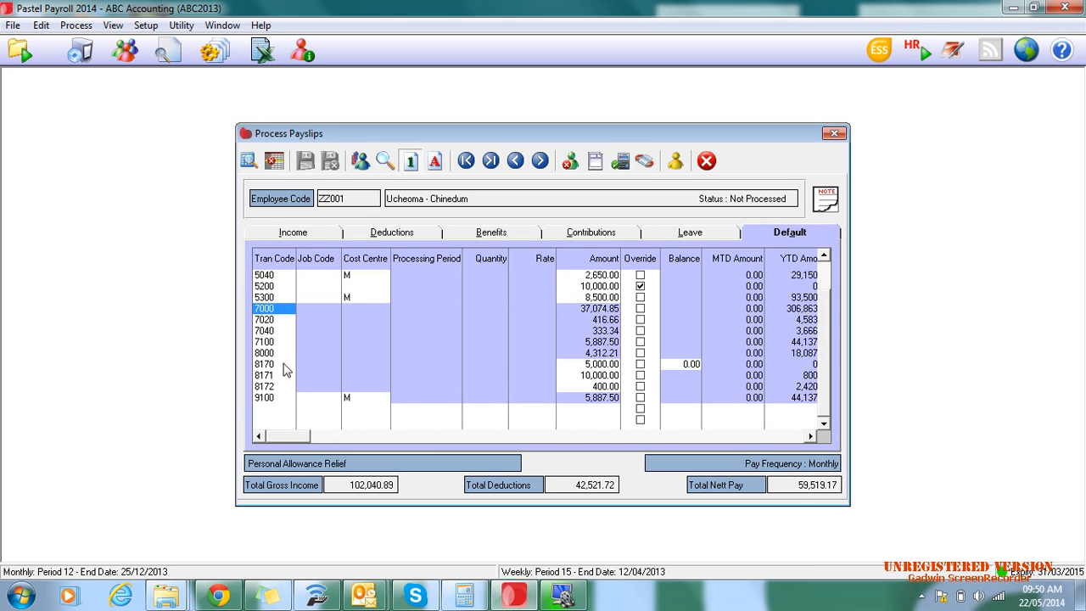
{"action": "left_click", "coordinate": [262, 321]}
{"action": "left_click", "coordinate": [269, 333]}
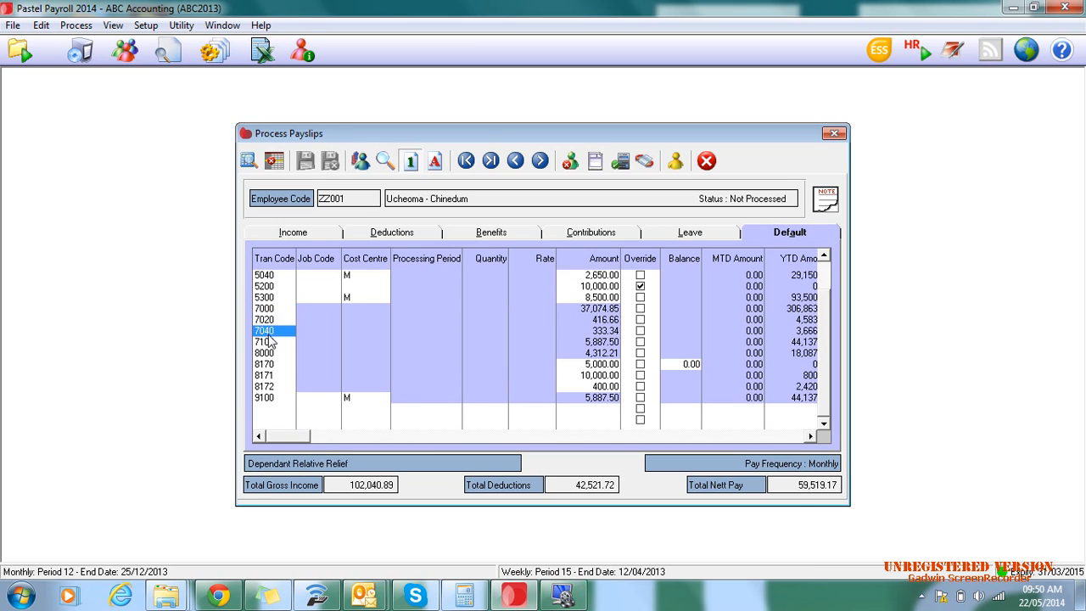
{"action": "left_click", "coordinate": [268, 344]}
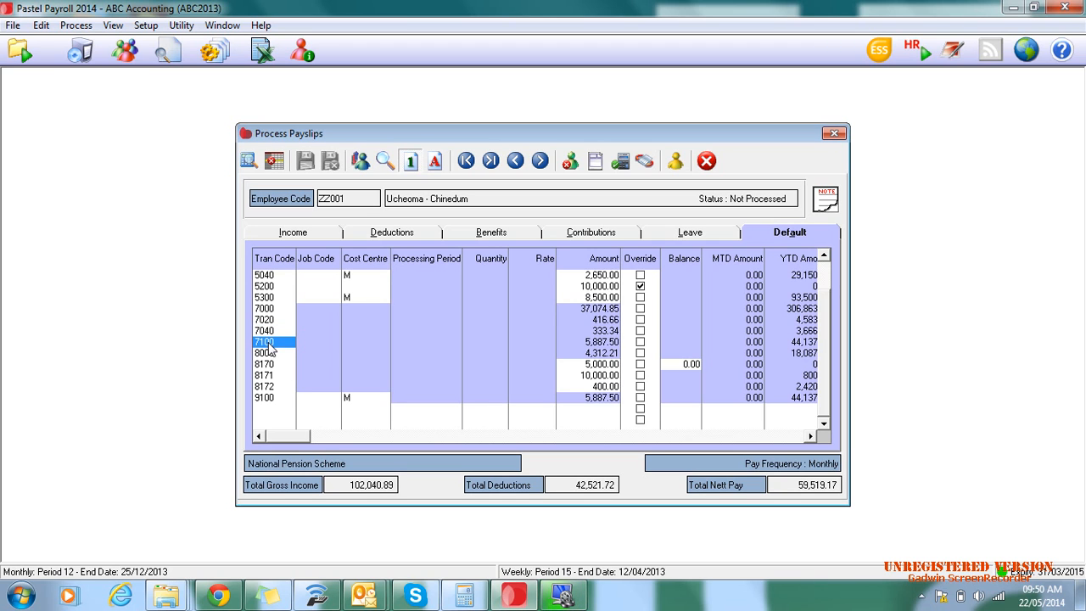
{"action": "left_click", "coordinate": [268, 353]}
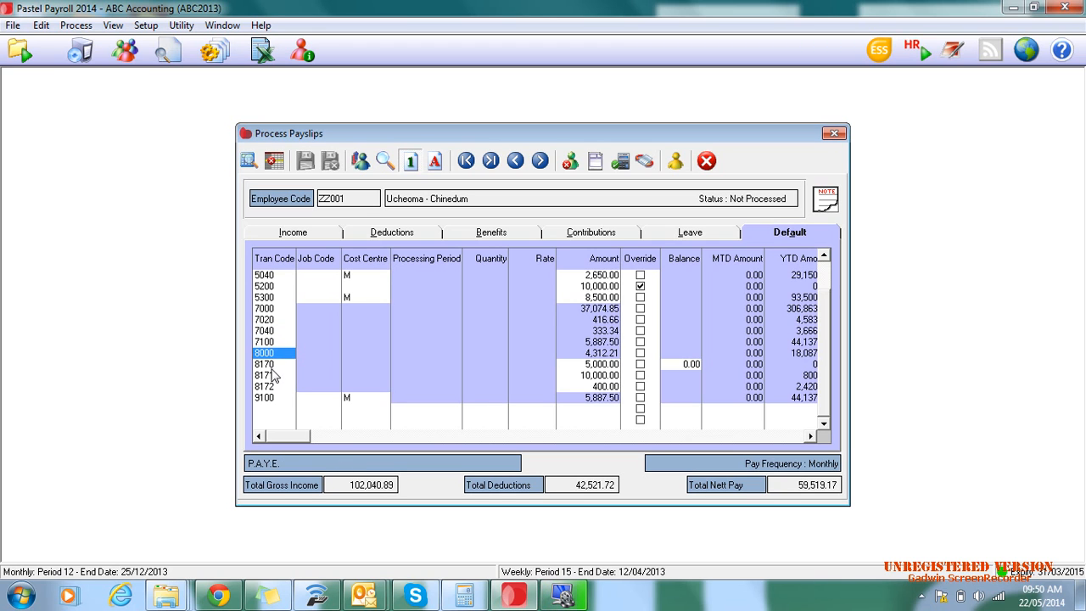
{"action": "left_click", "coordinate": [268, 364]}
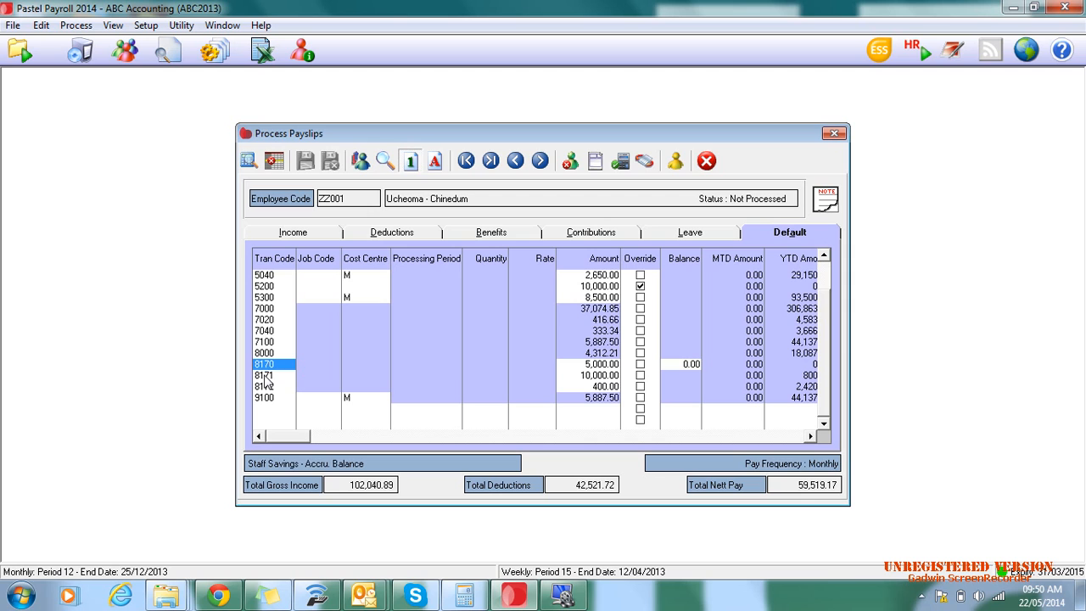
- View the payroll calculation behind the National Pension Scheme transaction (7100), then close payslip processing
{"action": "left_click", "coordinate": [267, 342]}
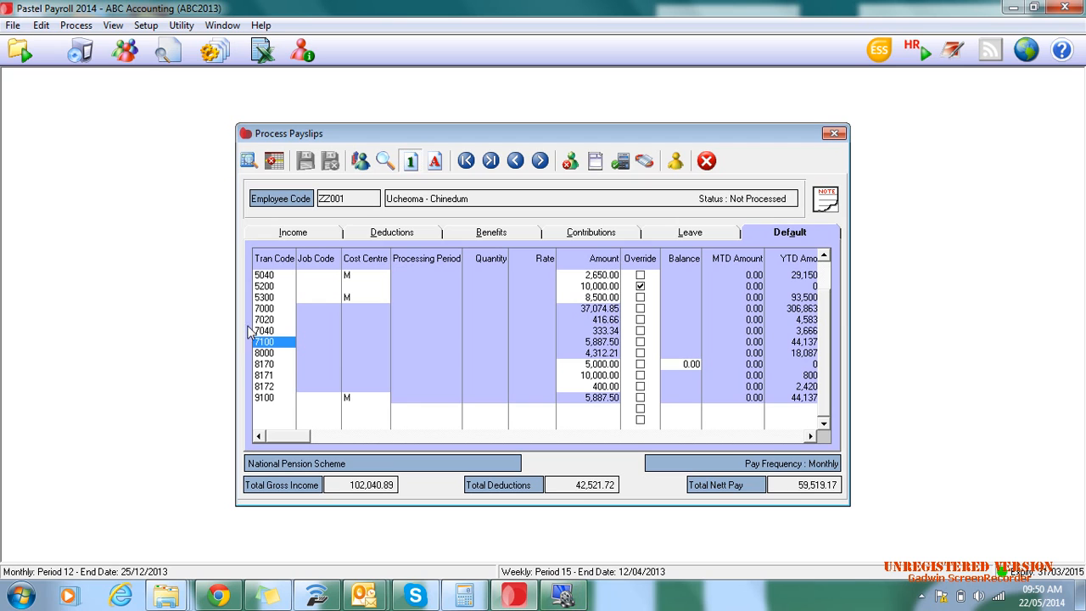
{"action": "left_click", "coordinate": [248, 161]}
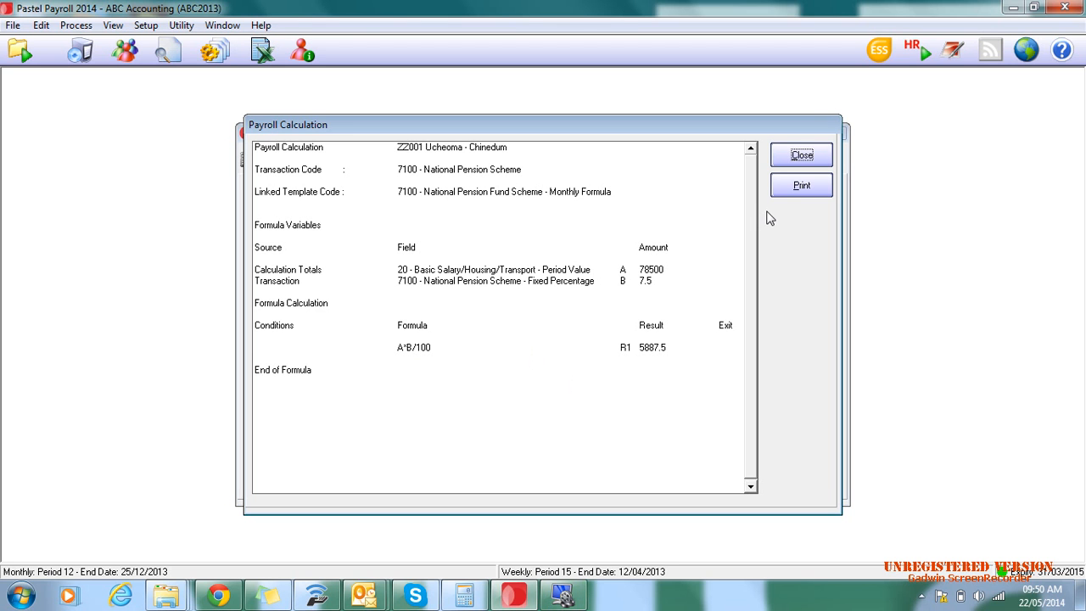
{"action": "left_click", "coordinate": [802, 155]}
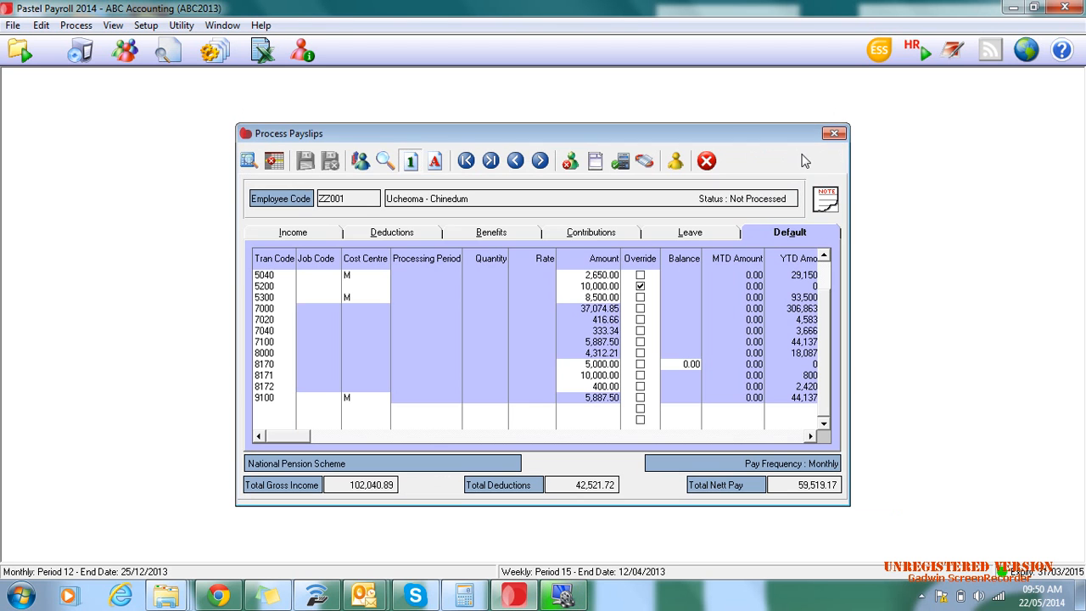
{"action": "left_click", "coordinate": [707, 161]}
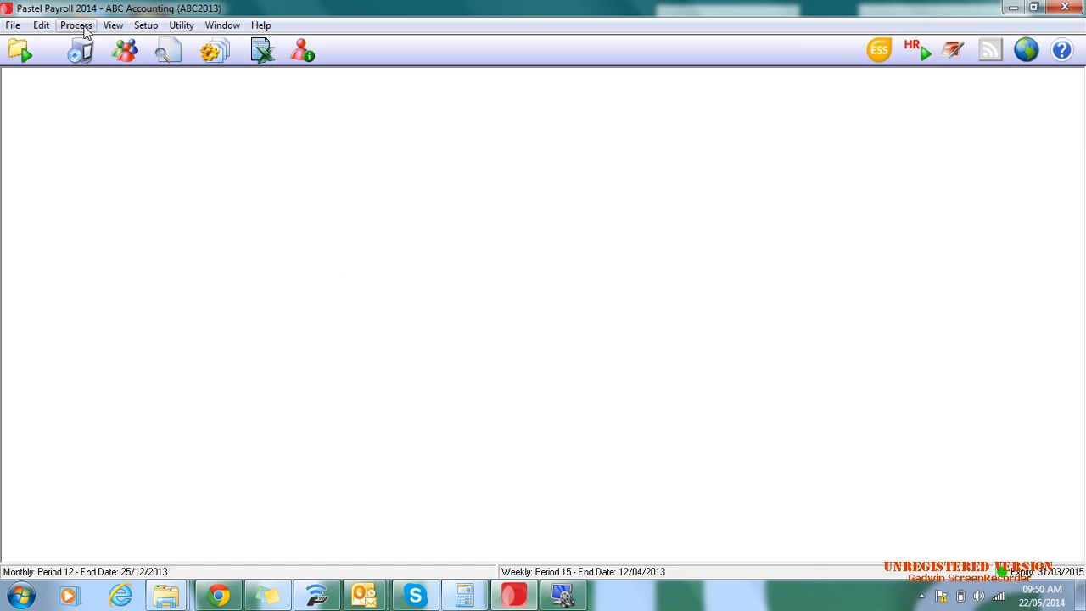
- Reopen payslip processing, preview the employee's printed payslip from earnings to year-to-date figures, and close it again
{"action": "left_click", "coordinate": [76, 26]}
{"action": "left_click", "coordinate": [93, 41]}
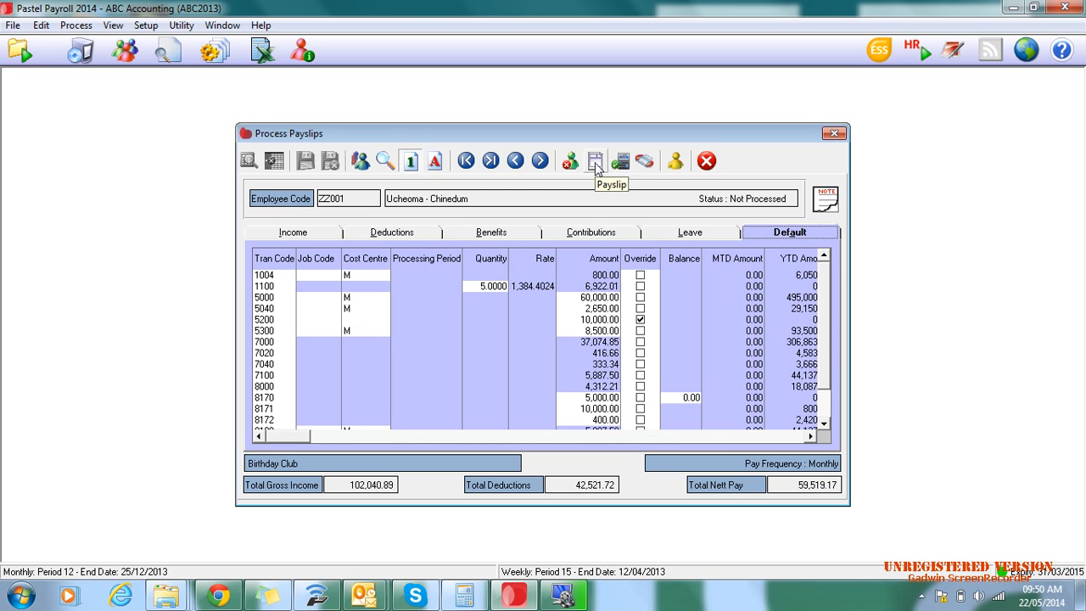
{"action": "left_click", "coordinate": [597, 164]}
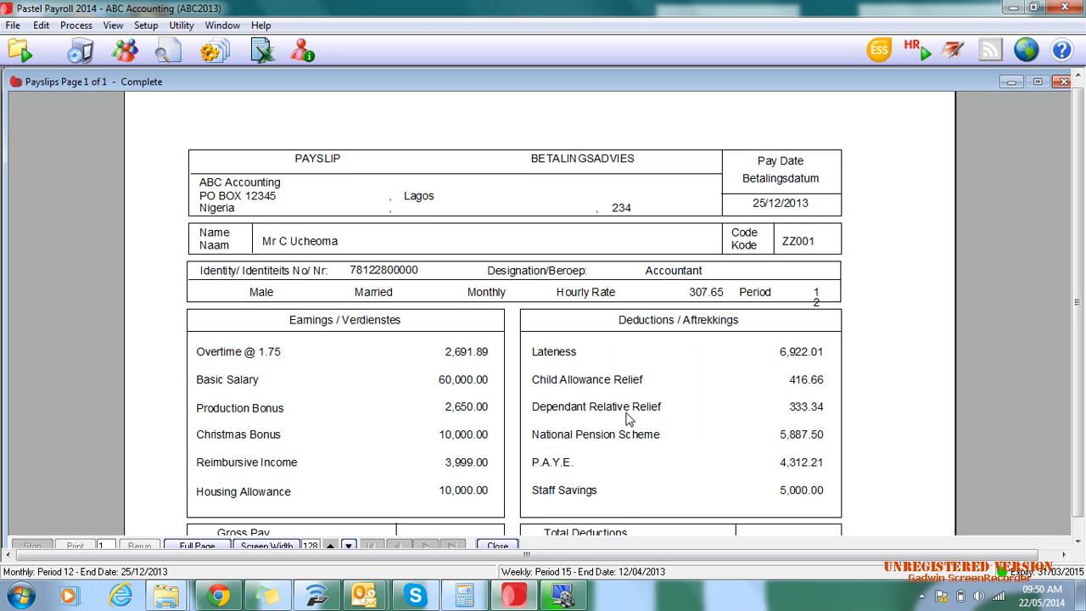
{"action": "scroll", "coordinate": [628, 418], "scroll_direction": "down", "scroll_amount": 10}
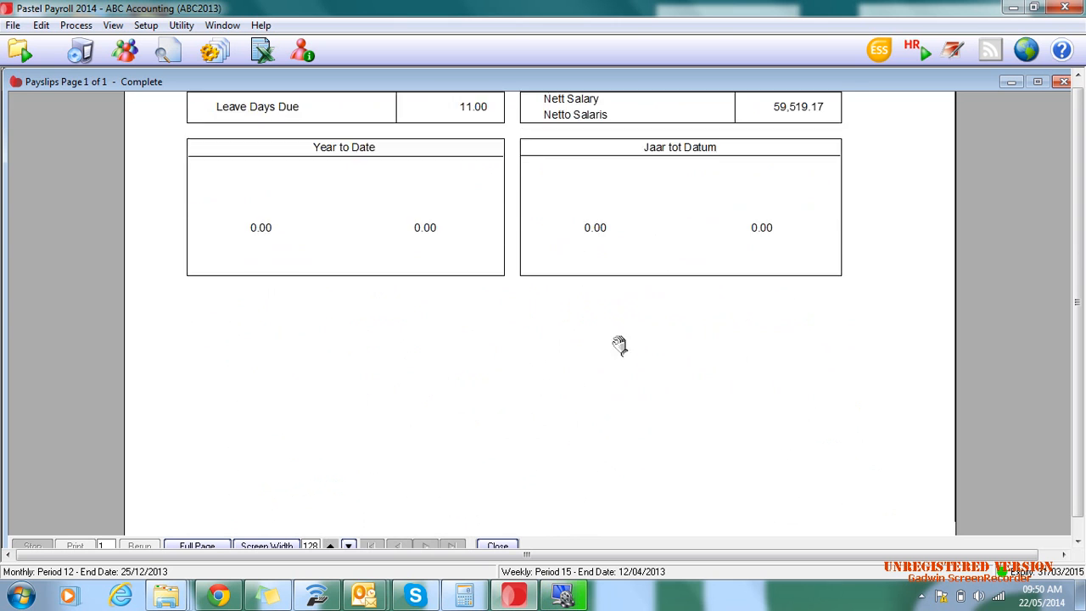
{"action": "scroll", "coordinate": [620, 344], "scroll_direction": "up", "scroll_amount": 9}
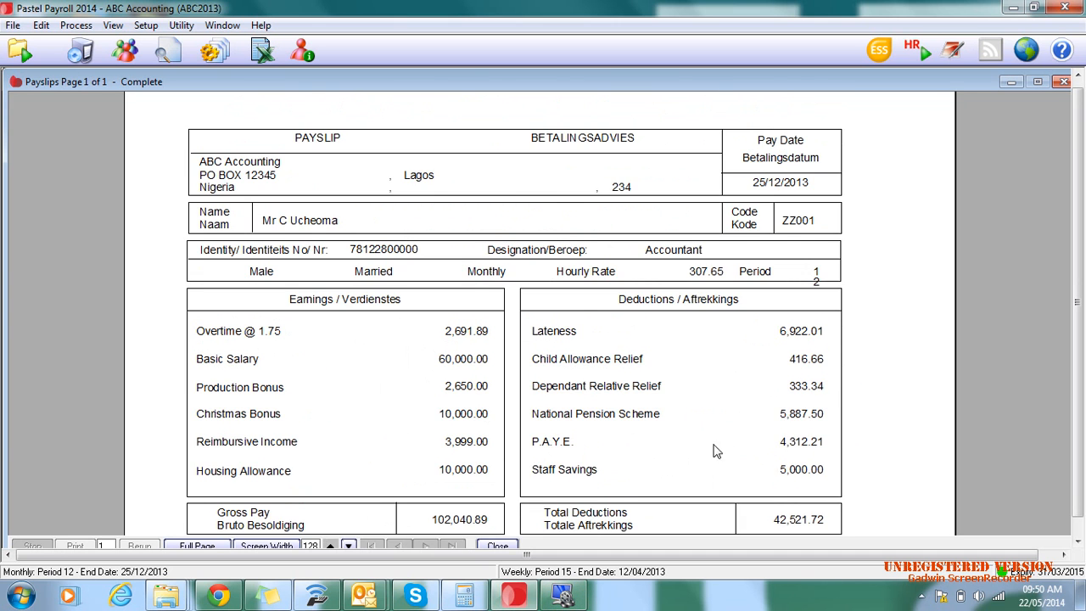
{"action": "scroll", "coordinate": [717, 449], "scroll_direction": "down", "scroll_amount": 7}
{"action": "scroll", "coordinate": [1033, 194], "scroll_direction": "up", "scroll_amount": 5}
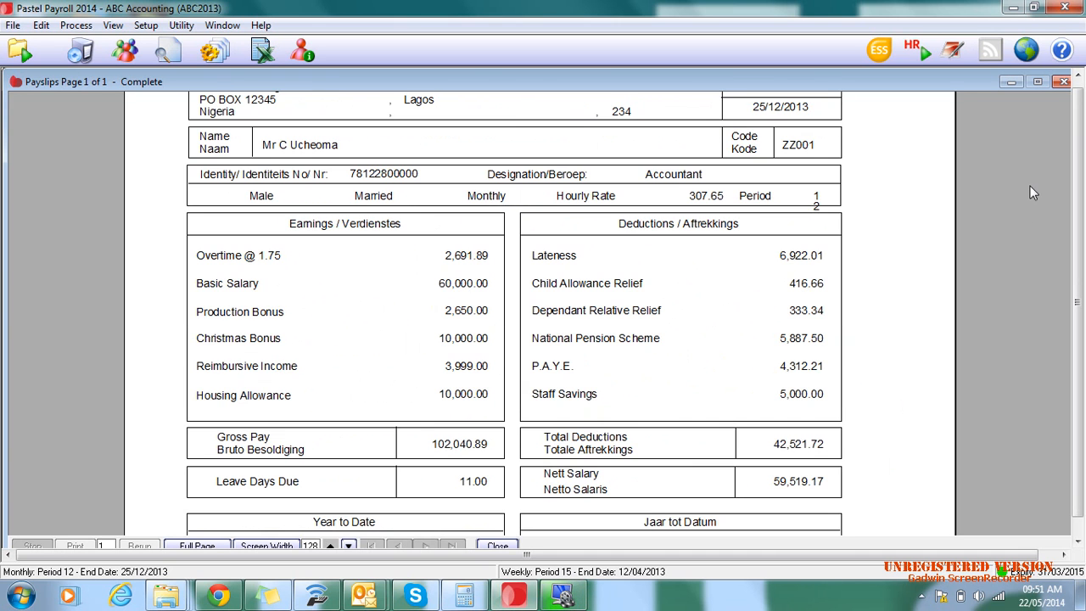
{"action": "left_click", "coordinate": [1062, 82]}
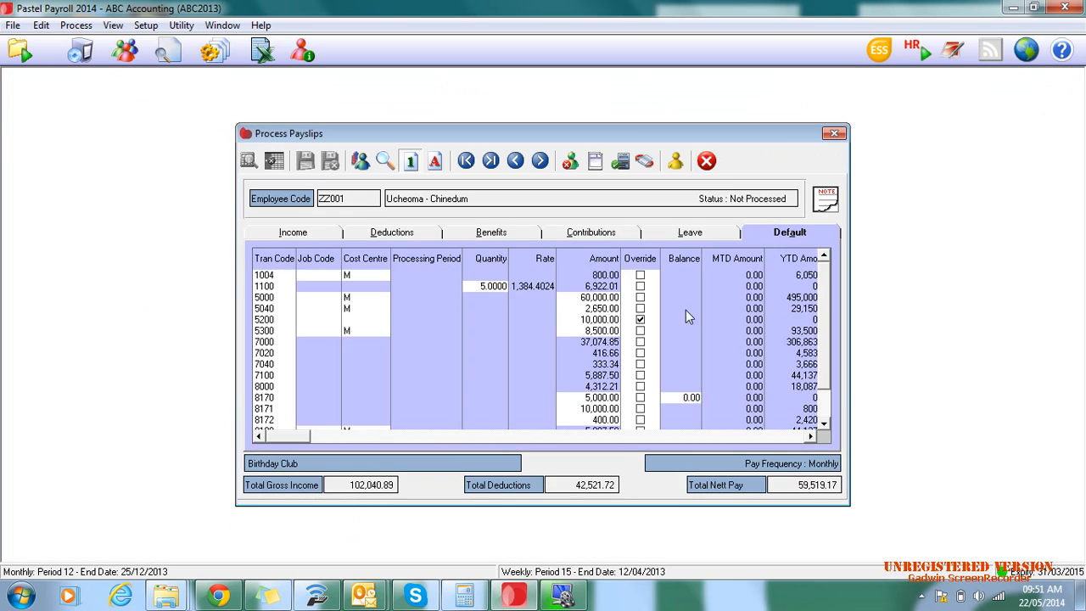
{"action": "left_click", "coordinate": [708, 162]}
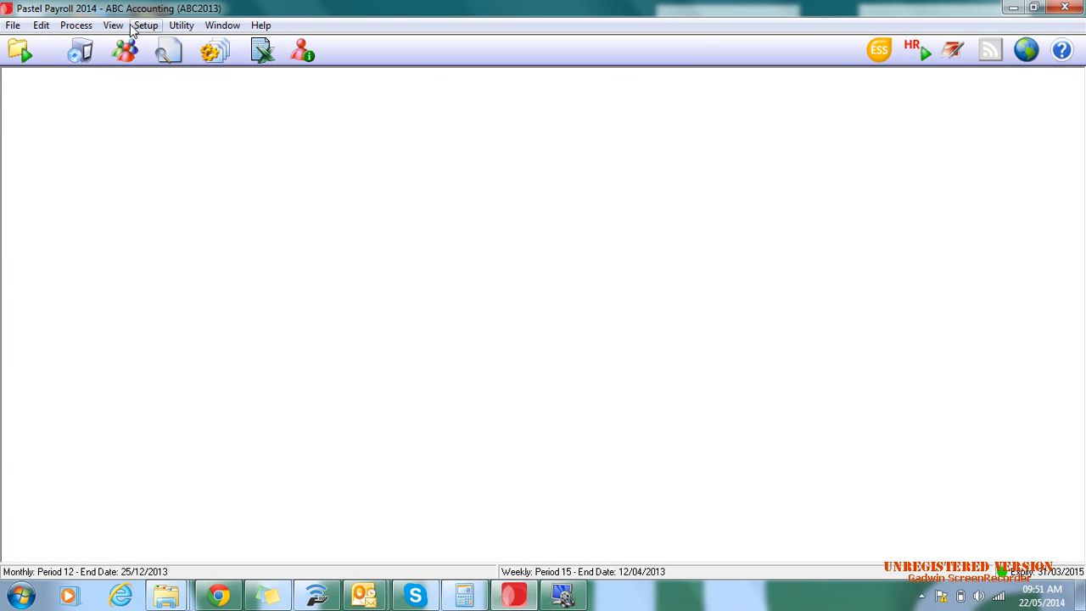
- Reopen the employee's payslip and bring up the transaction code list for the empty line below code 9100
{"action": "left_click", "coordinate": [77, 30]}
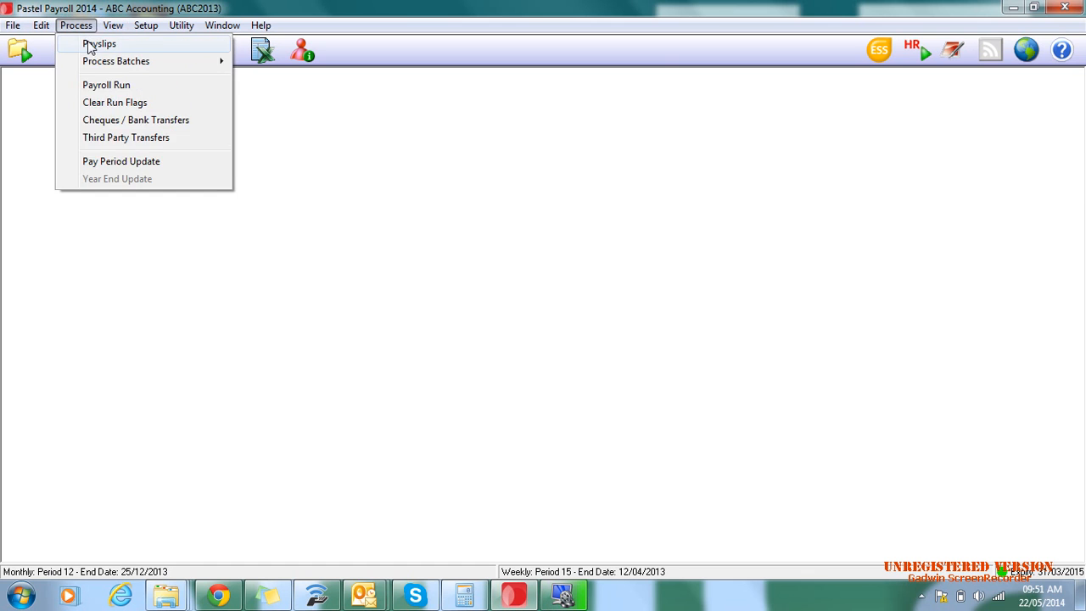
{"action": "left_click", "coordinate": [88, 42]}
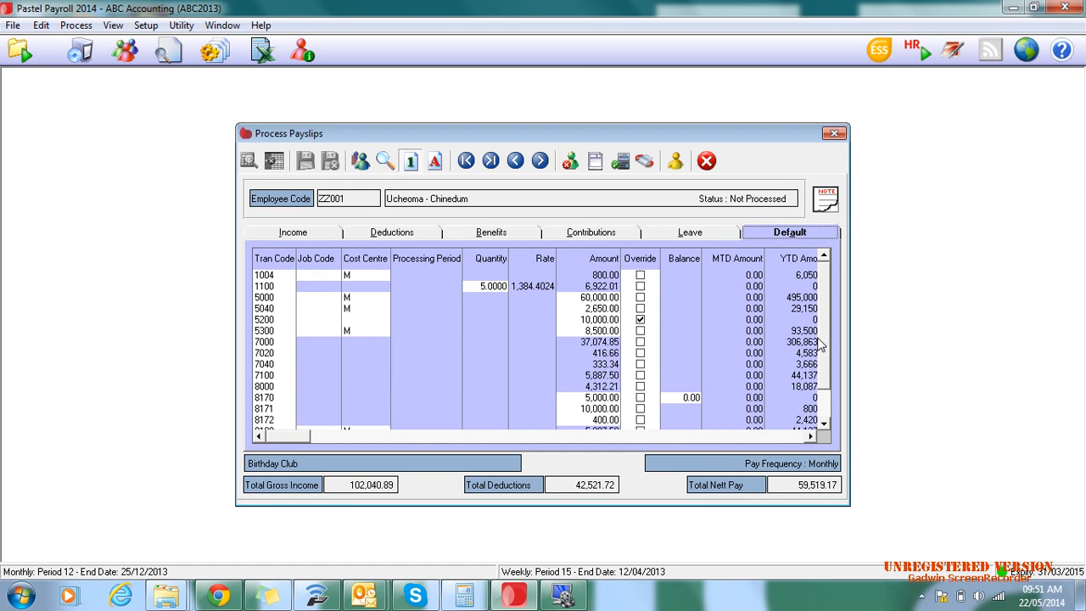
{"action": "scroll", "coordinate": [826, 333], "scroll_direction": "down", "scroll_amount": 3}
{"action": "left_click", "coordinate": [276, 409]}
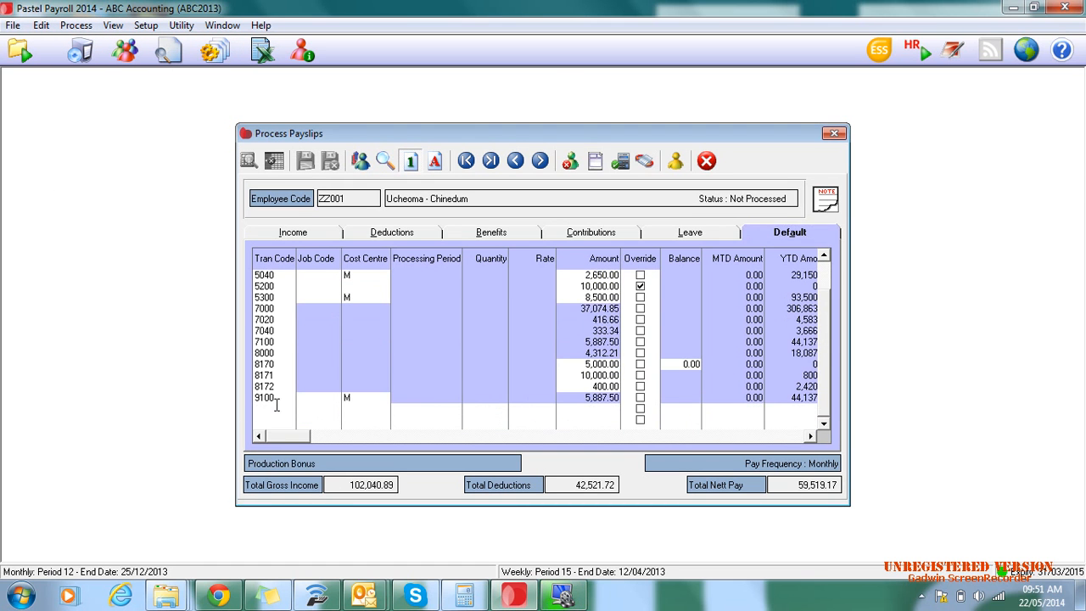
{"action": "left_click", "coordinate": [290, 399]}
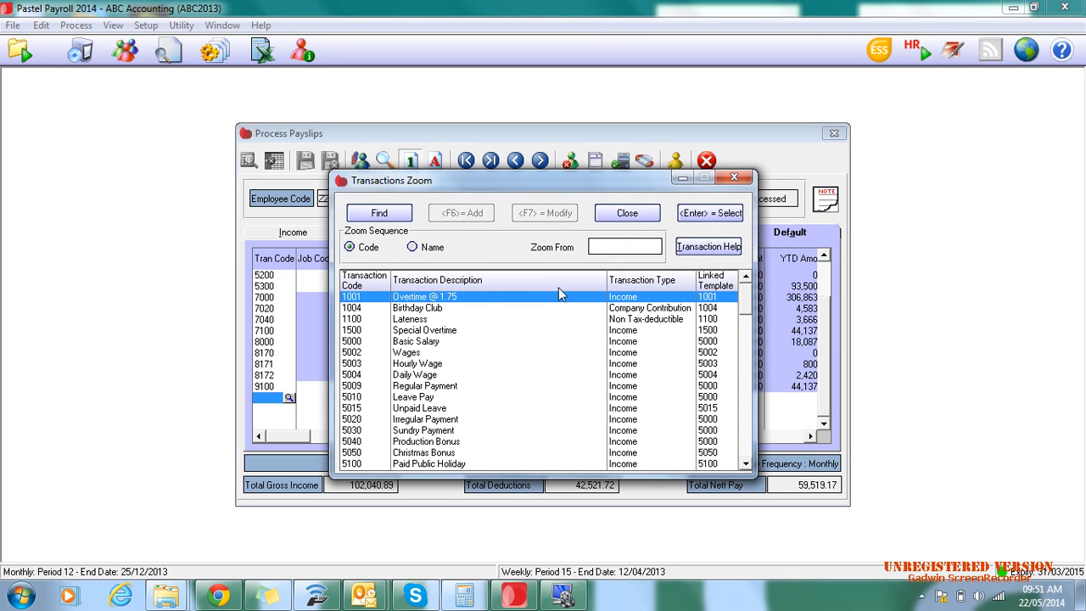
- Browse the transaction code list from the income codes through benefits and tax-deductible items to the non tax-deductible codes around 8500
{"action": "scroll", "coordinate": [518, 382], "scroll_direction": "down", "scroll_amount": 2}
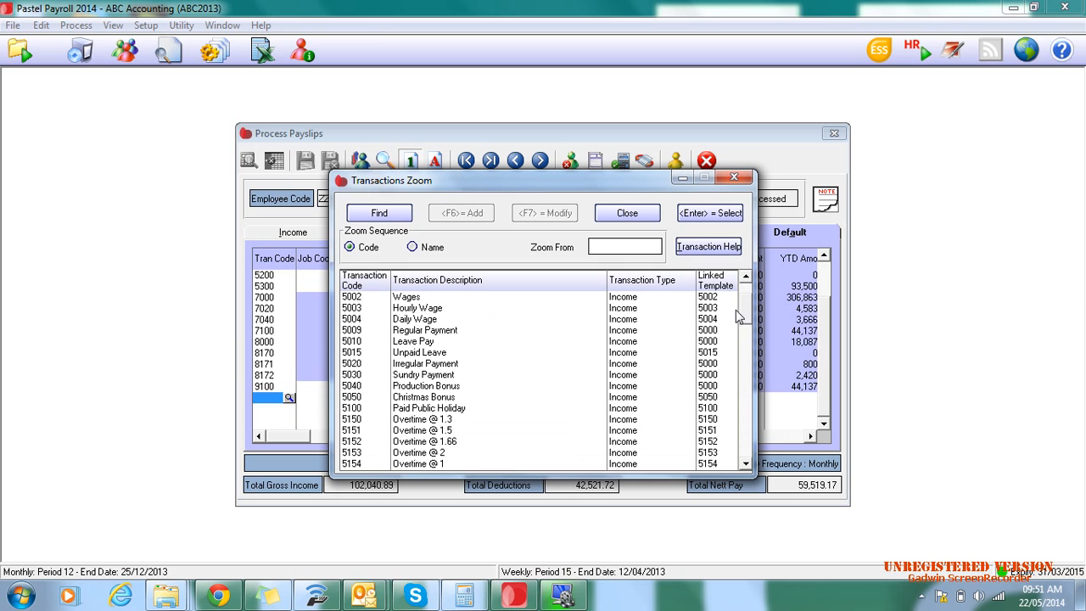
{"action": "scroll", "coordinate": [441, 360], "scroll_direction": "down", "scroll_amount": 1}
{"action": "scroll", "coordinate": [441, 360], "scroll_direction": "down", "scroll_amount": 13}
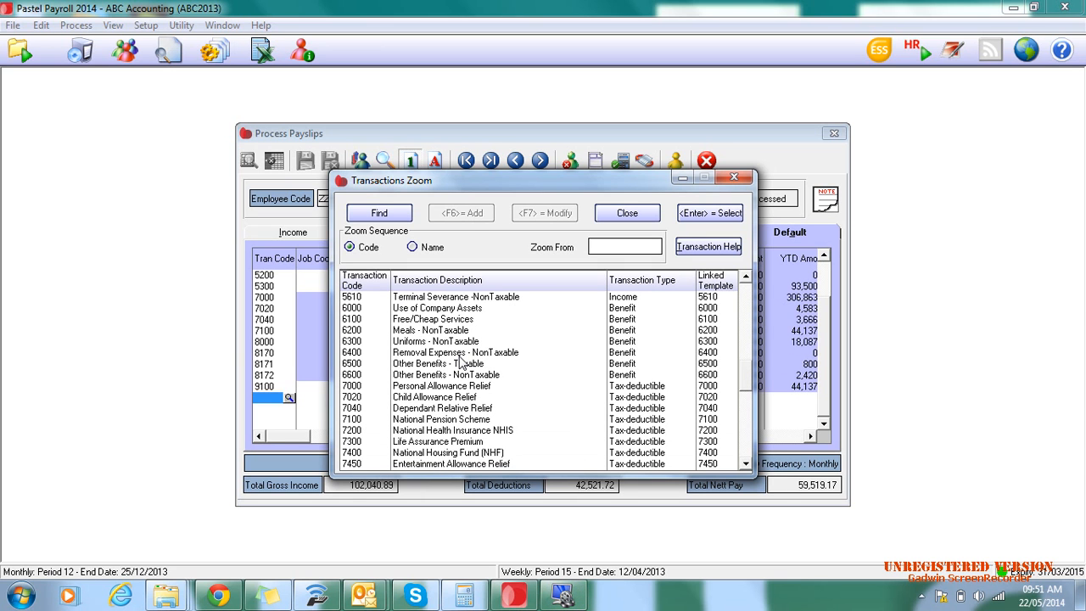
{"action": "scroll", "coordinate": [463, 363], "scroll_direction": "down", "scroll_amount": 2}
{"action": "scroll", "coordinate": [463, 363], "scroll_direction": "down", "scroll_amount": 2}
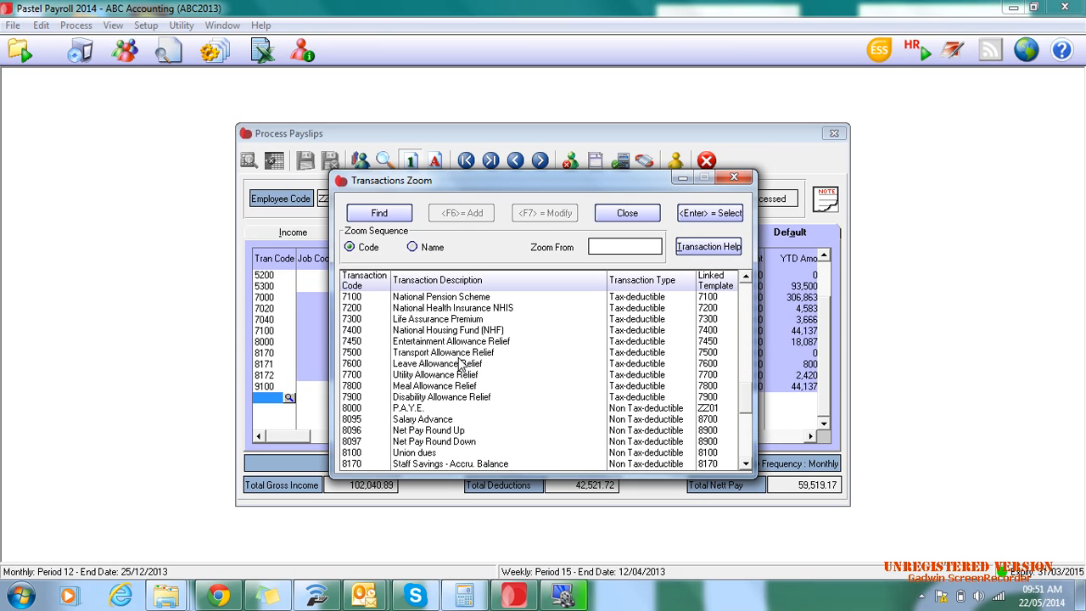
{"action": "scroll", "coordinate": [459, 363], "scroll_direction": "down", "scroll_amount": 2}
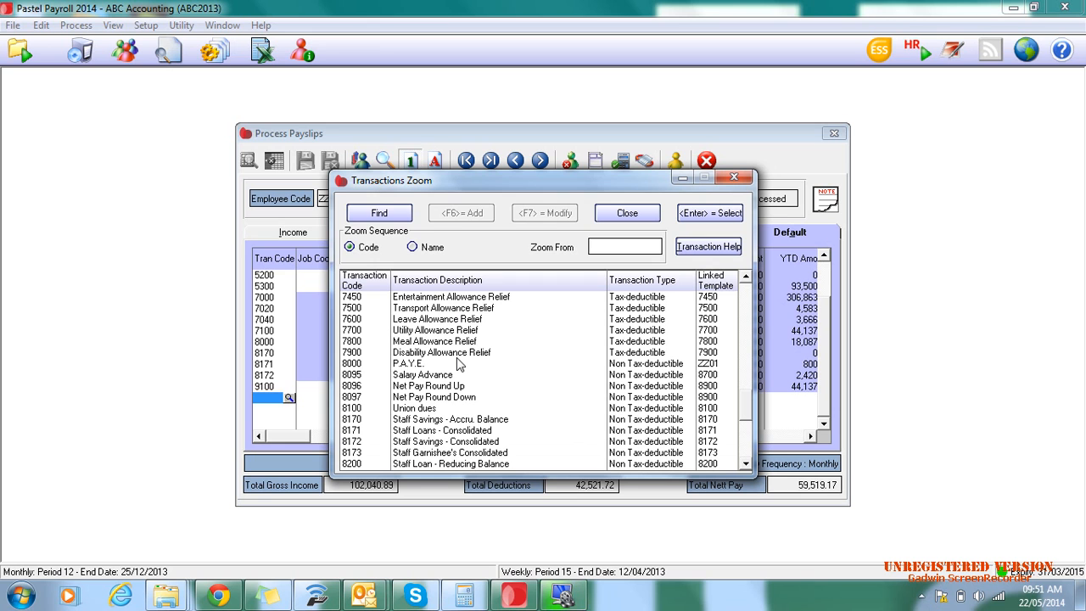
{"action": "scroll", "coordinate": [459, 363], "scroll_direction": "down", "scroll_amount": 1}
{"action": "scroll", "coordinate": [459, 363], "scroll_direction": "down", "scroll_amount": 1}
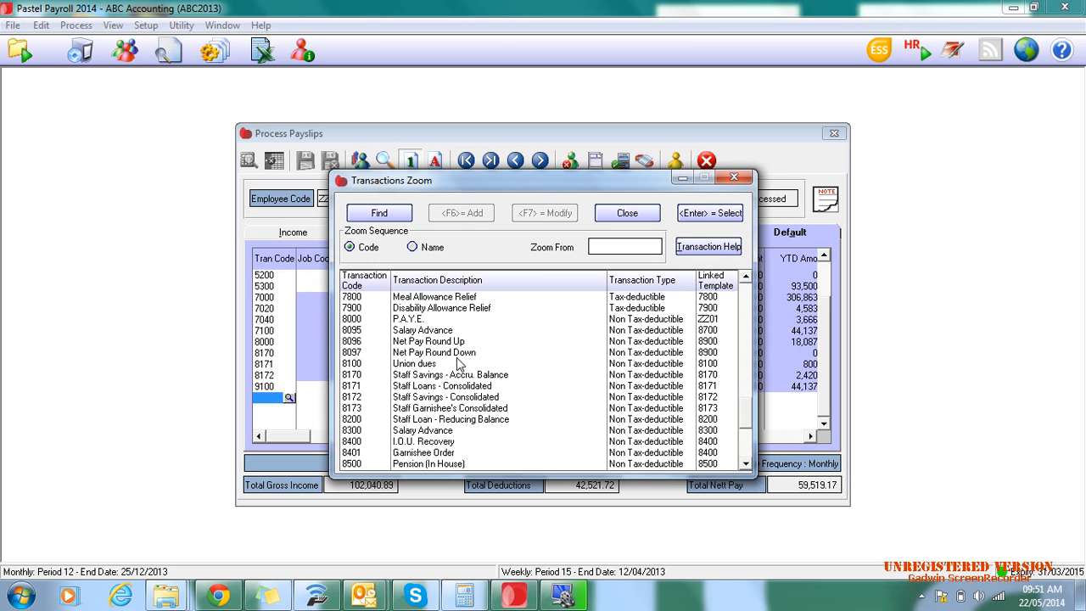
{"action": "scroll", "coordinate": [459, 363], "scroll_direction": "down", "scroll_amount": 2}
- Review the transaction codes back up to 1001, then close the list without choosing one and leave payslip processing
{"action": "scroll", "coordinate": [459, 363], "scroll_direction": "up", "scroll_amount": 6}
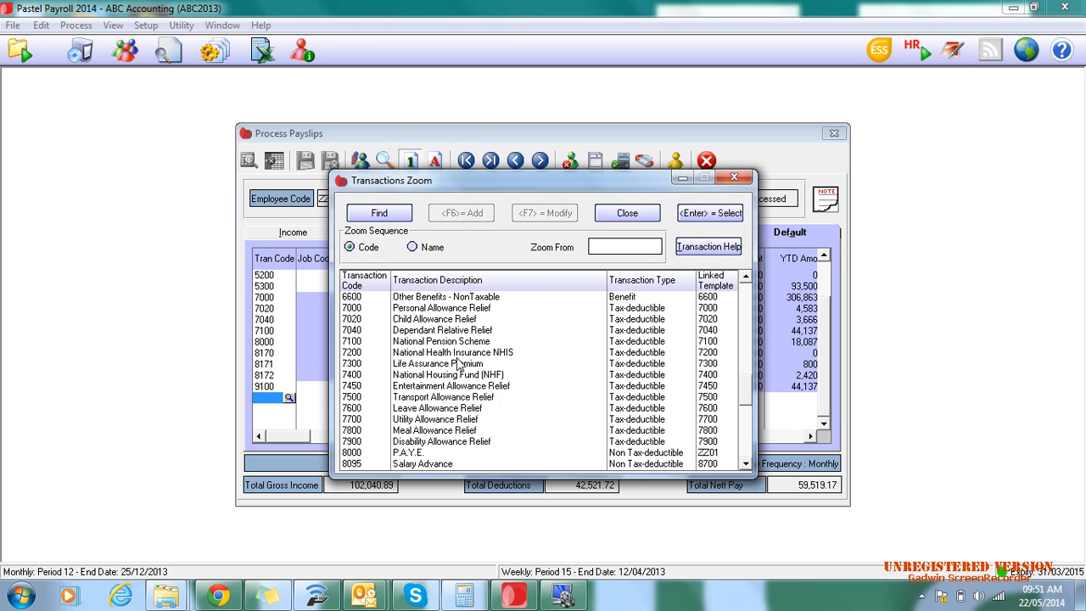
{"action": "scroll", "coordinate": [459, 363], "scroll_direction": "up", "scroll_amount": 1}
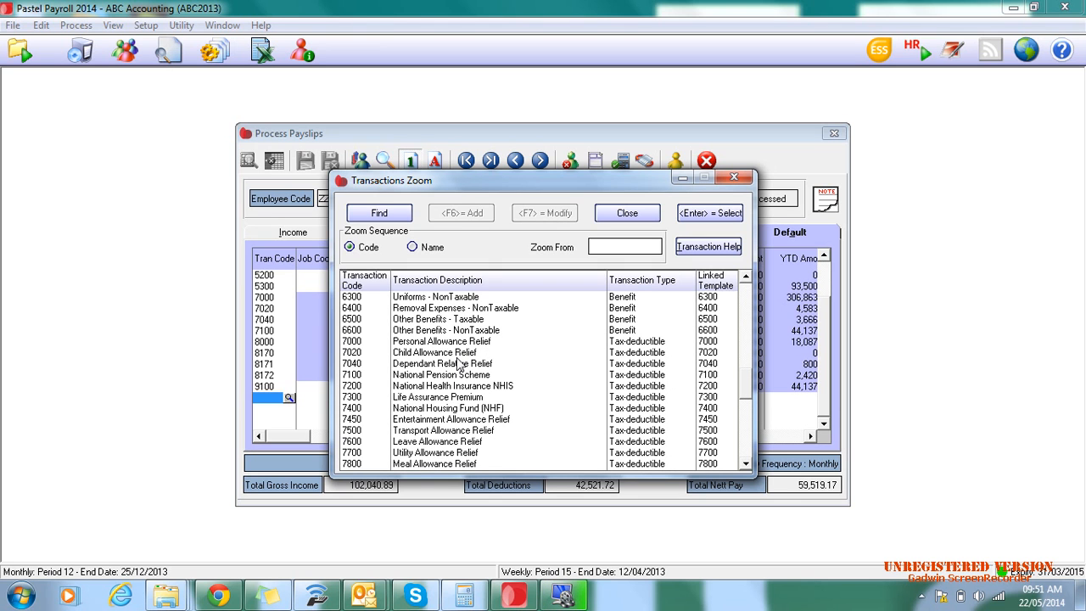
{"action": "scroll", "coordinate": [459, 363], "scroll_direction": "up", "scroll_amount": 8}
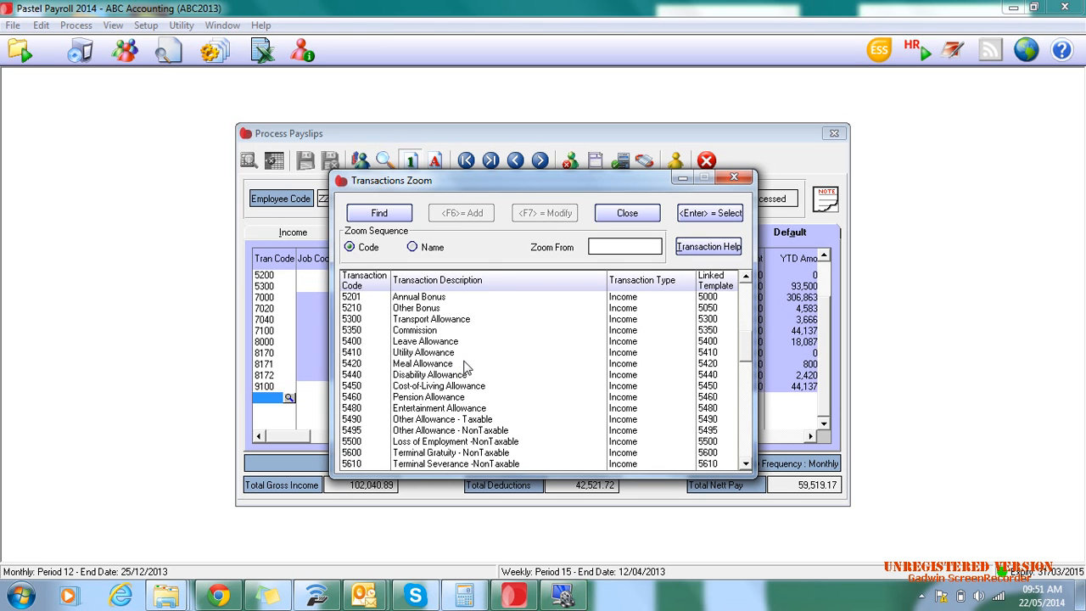
{"action": "scroll", "coordinate": [465, 367], "scroll_direction": "up", "scroll_amount": 3}
{"action": "left_click", "coordinate": [746, 333]}
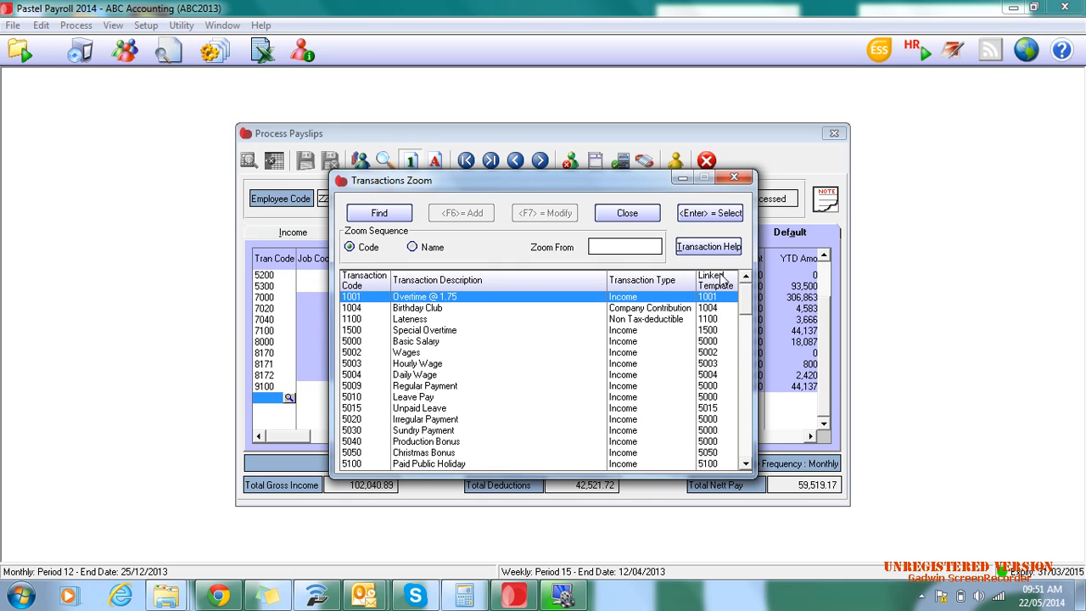
{"action": "left_click", "coordinate": [734, 176]}
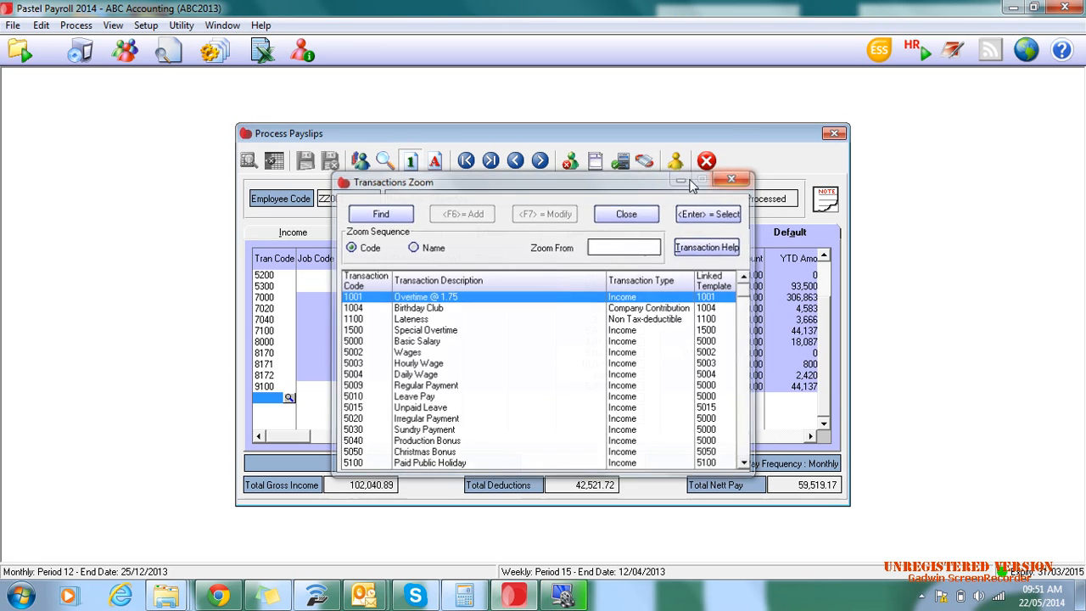
{"action": "left_click", "coordinate": [707, 160]}
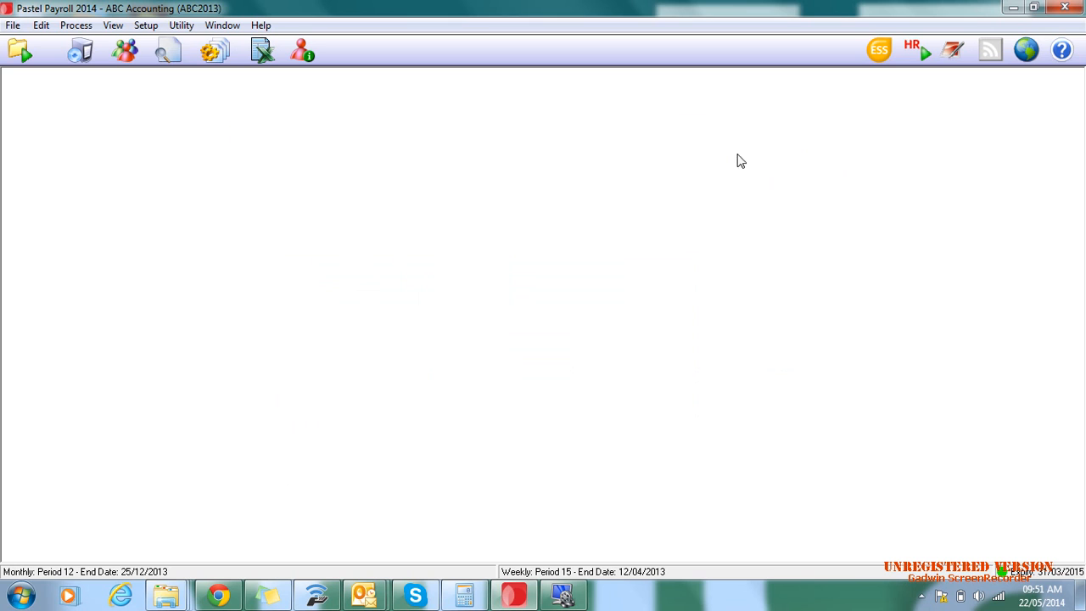
- Start the Monthly Analysis payroll report for all the listed processed employees, with Screen as the output
{"action": "left_click", "coordinate": [113, 27]}
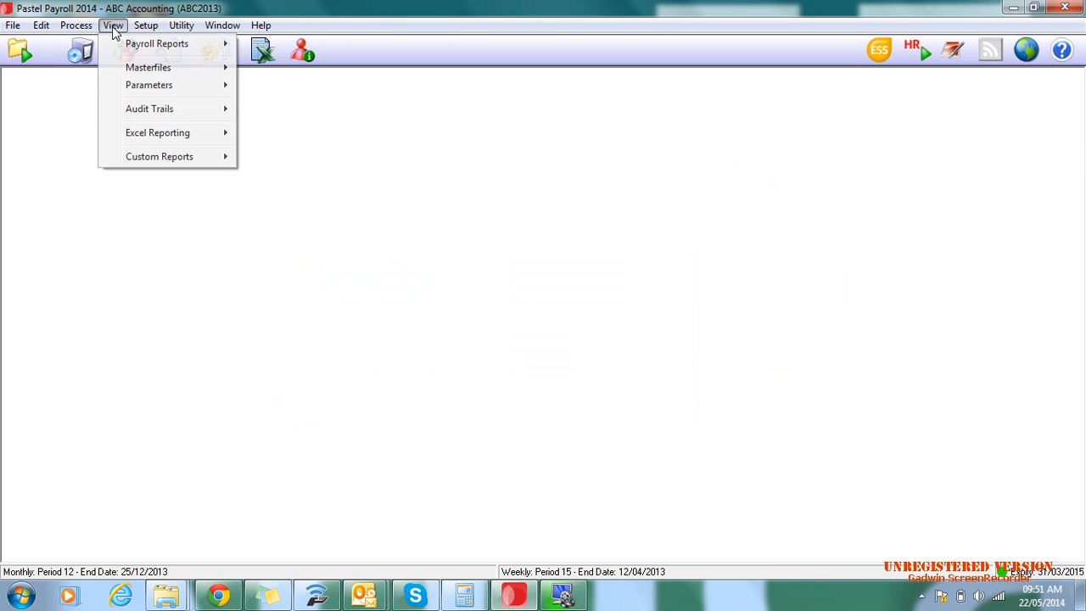
{"action": "mouse_move", "coordinate": [119, 46]}
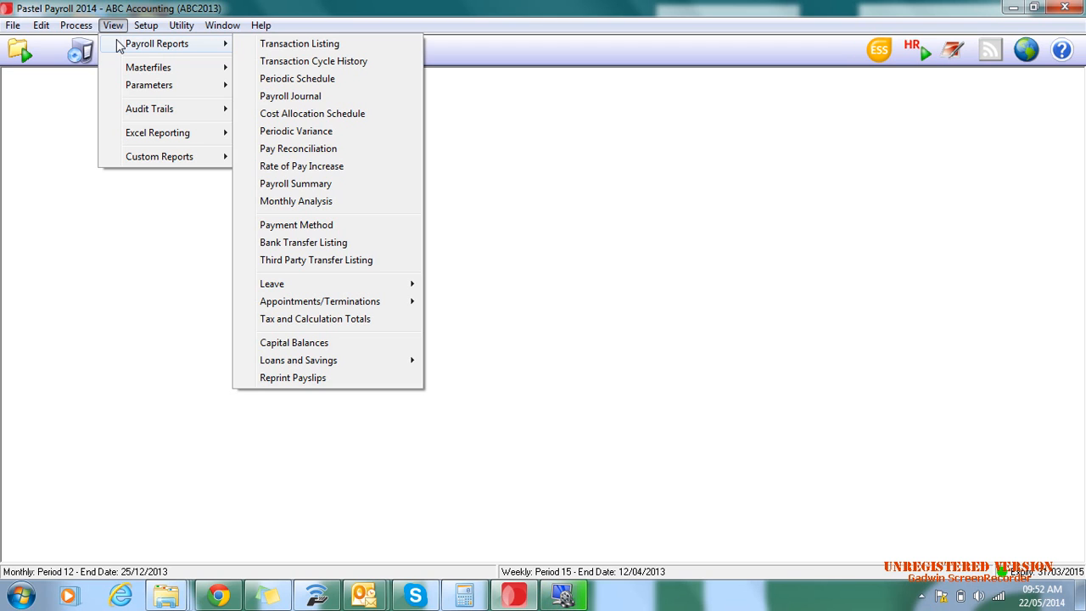
{"action": "left_click", "coordinate": [314, 205]}
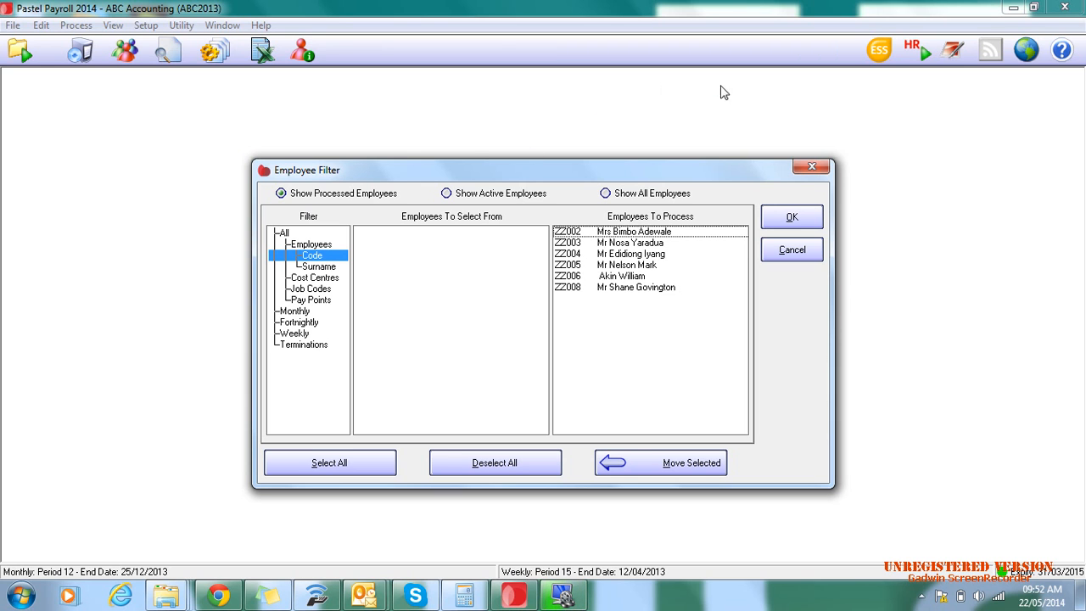
{"action": "left_click", "coordinate": [792, 218]}
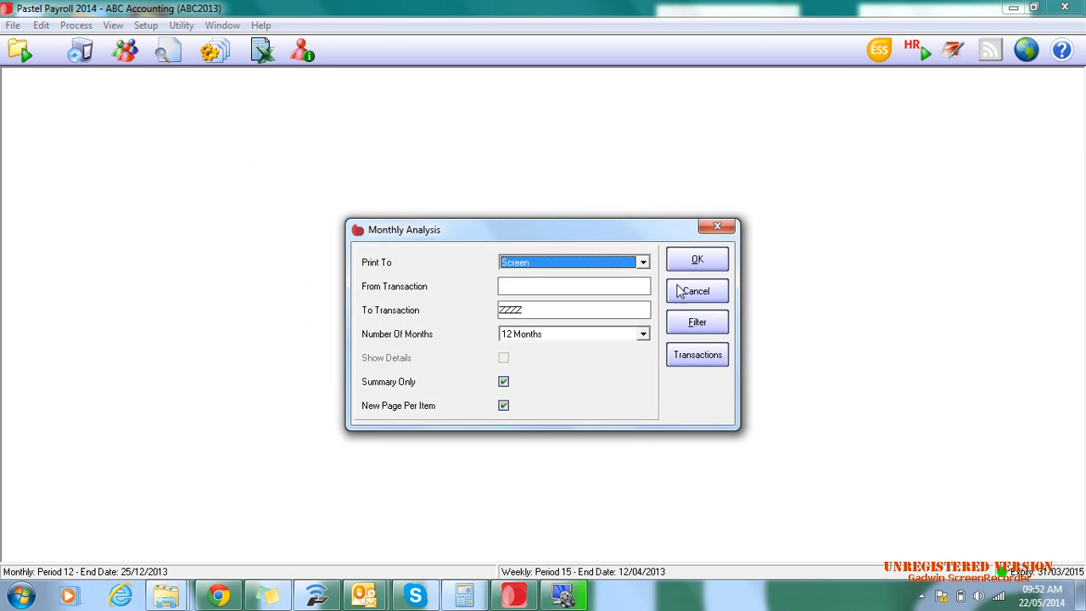
{"action": "left_click", "coordinate": [641, 265]}
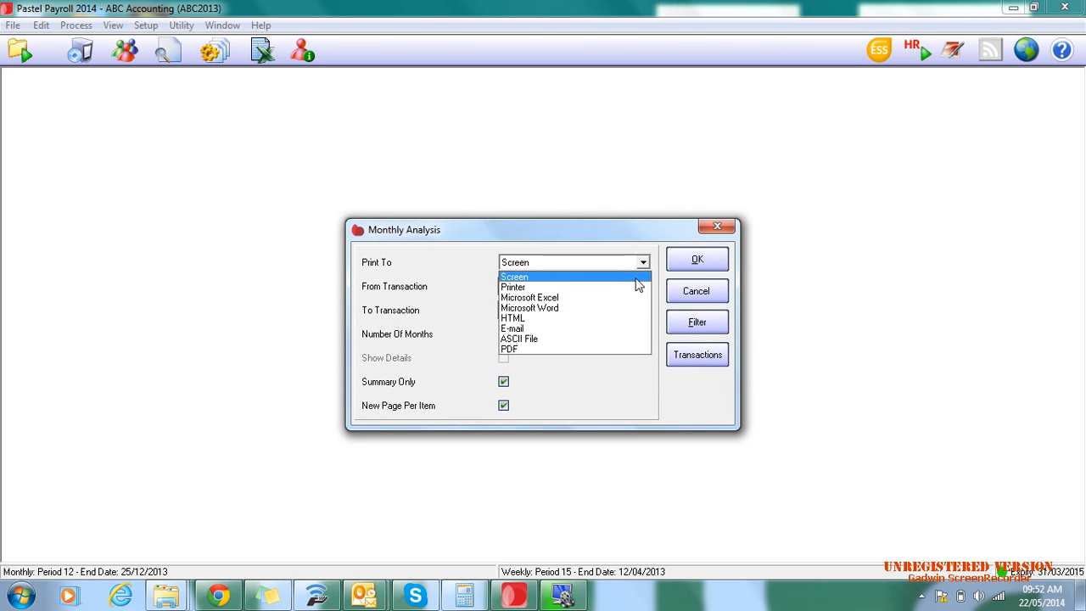
{"action": "left_click", "coordinate": [636, 278]}
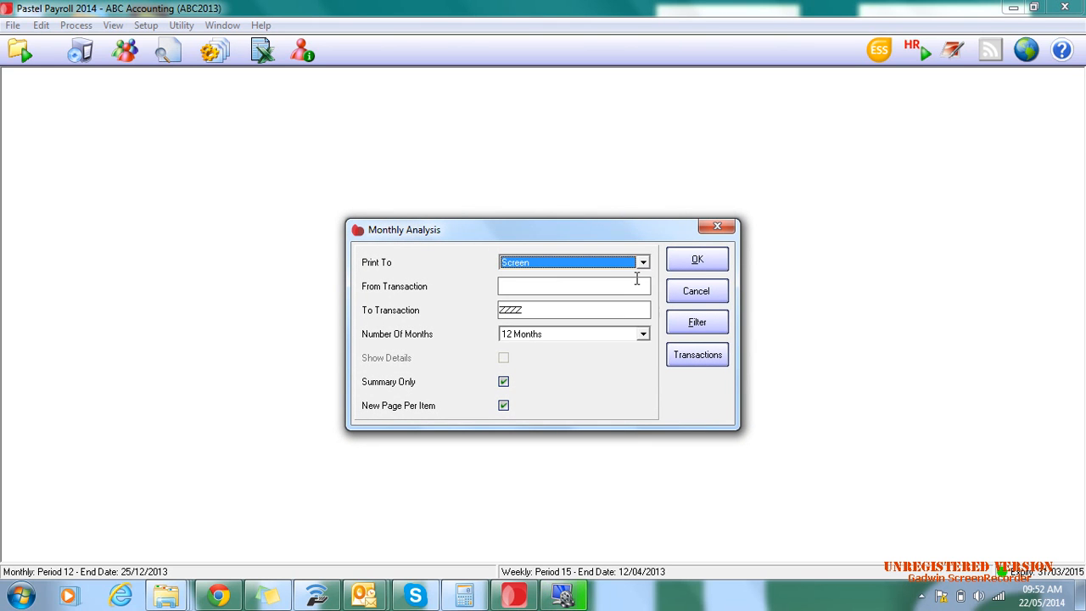
- Generate the Monthly Analysis for 12 months with Show Details enabled in place of Summary Only
{"action": "left_click", "coordinate": [643, 333]}
{"action": "left_click_drag", "start_coordinate": [645, 381], "coordinate": [651, 326]}
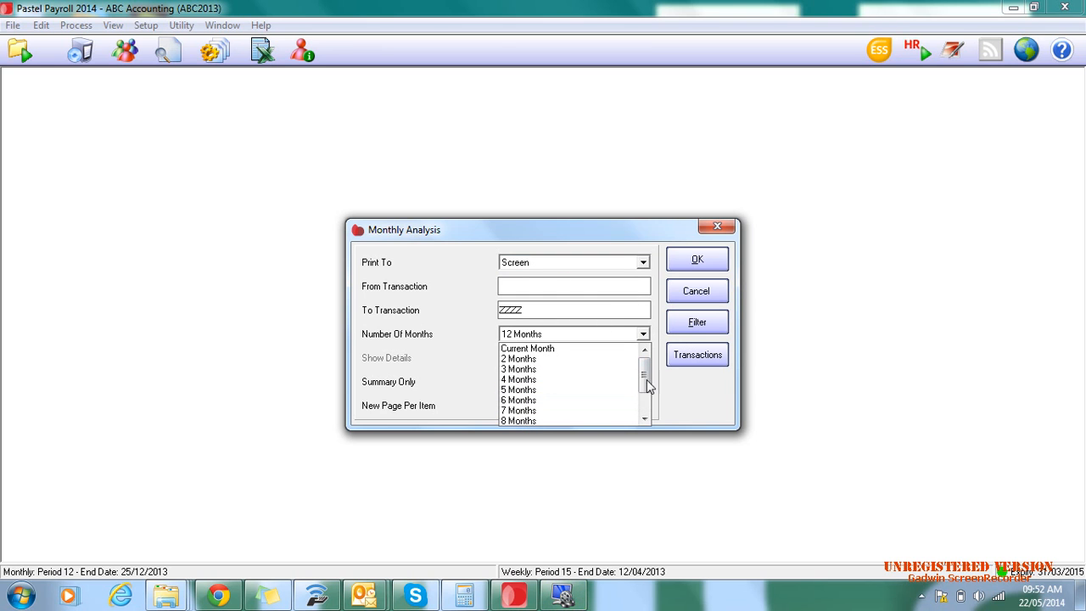
{"action": "left_click", "coordinate": [646, 419]}
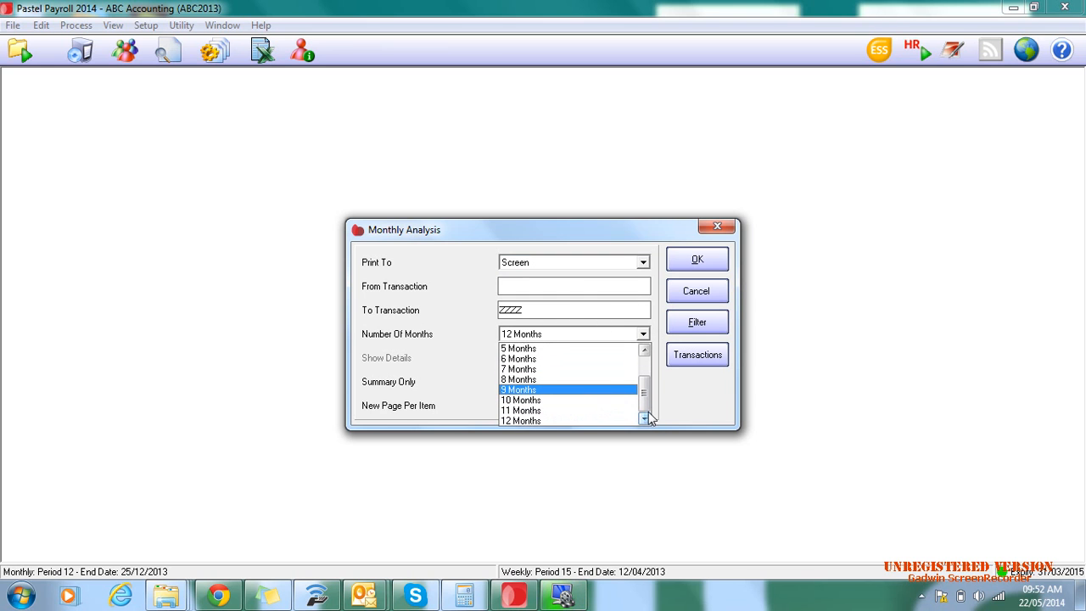
{"action": "left_click", "coordinate": [583, 421]}
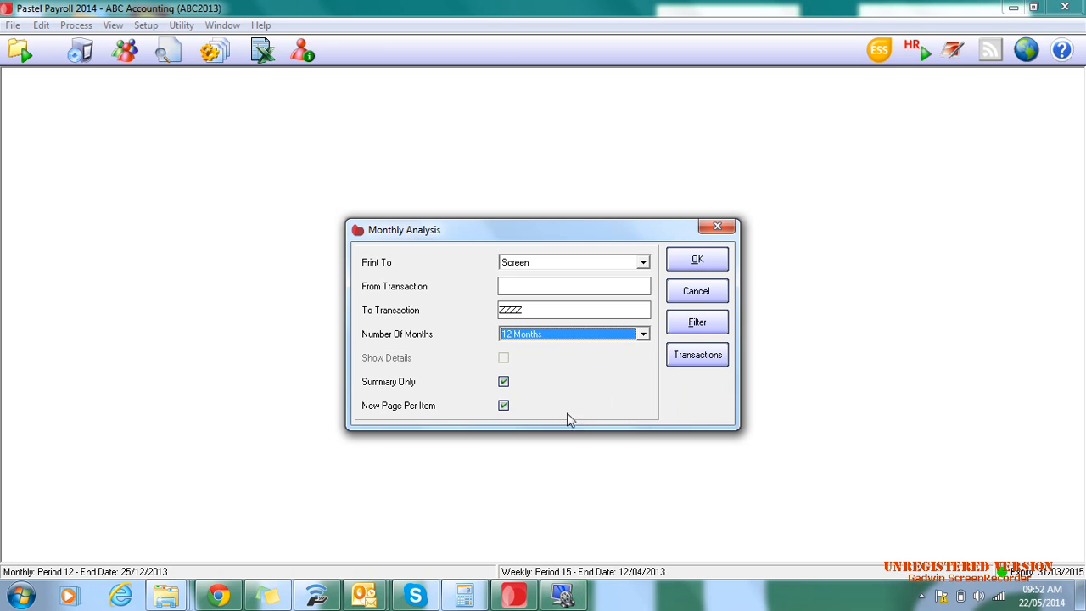
{"action": "left_click", "coordinate": [506, 383]}
{"action": "left_click", "coordinate": [504, 357]}
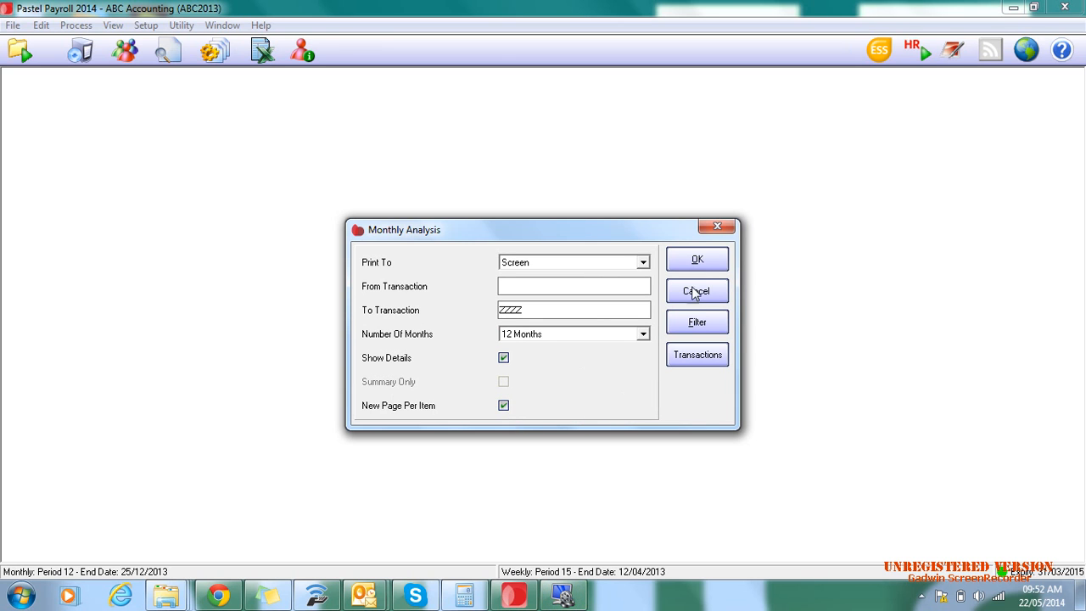
{"action": "left_click", "coordinate": [698, 259]}
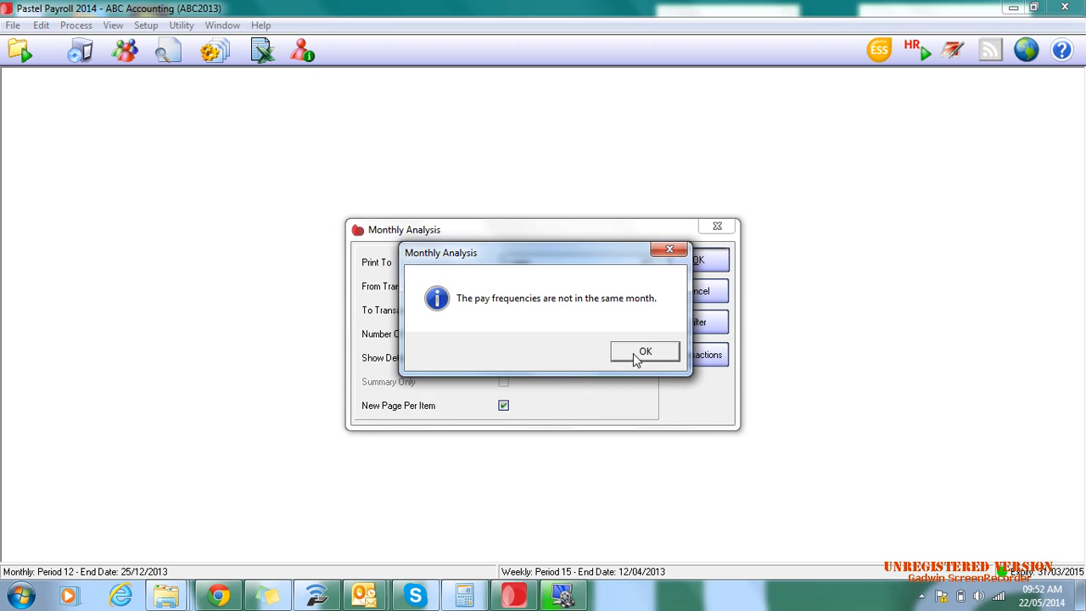
{"action": "left_click", "coordinate": [638, 355]}
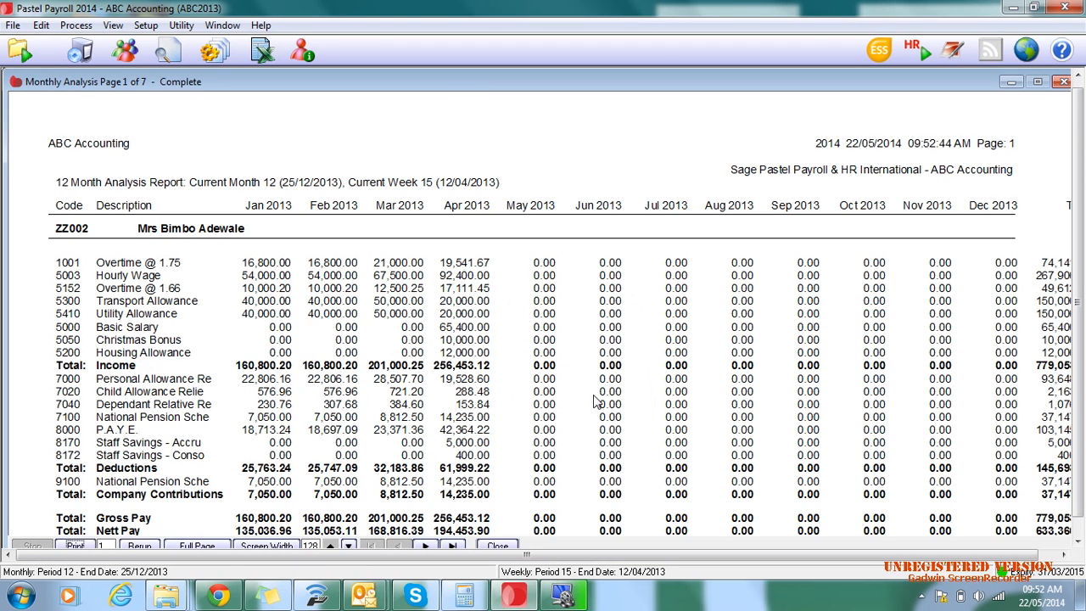
- Examine the first employee's monthly income, deductions, company contributions and totals on page 1 of the report
{"action": "scroll", "coordinate": [598, 315], "scroll_direction": "down", "scroll_amount": 2}
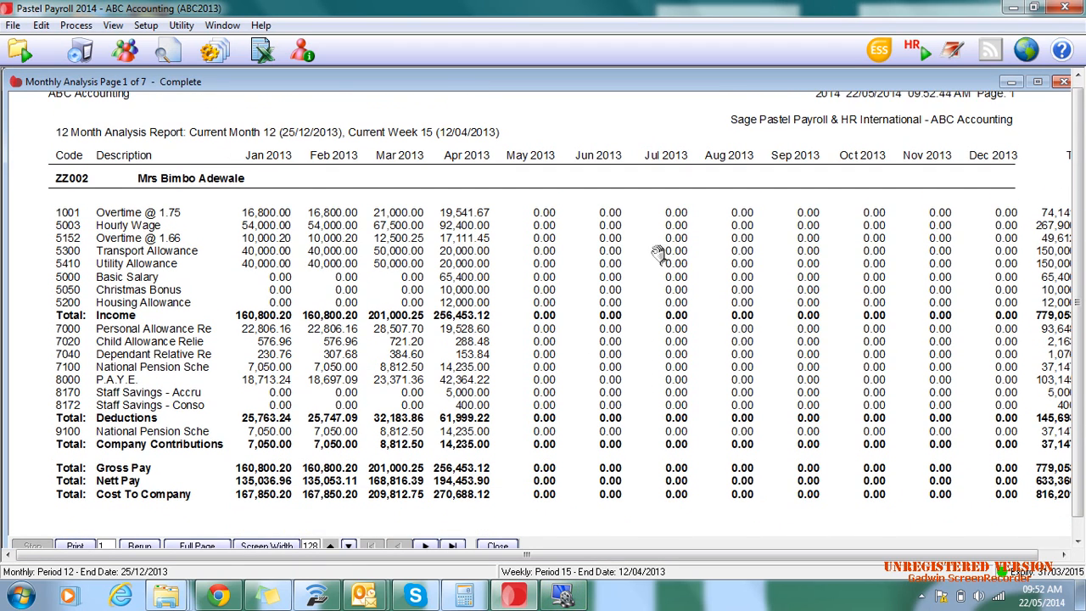
{"action": "scroll", "coordinate": [556, 314], "scroll_direction": "up", "scroll_amount": 2}
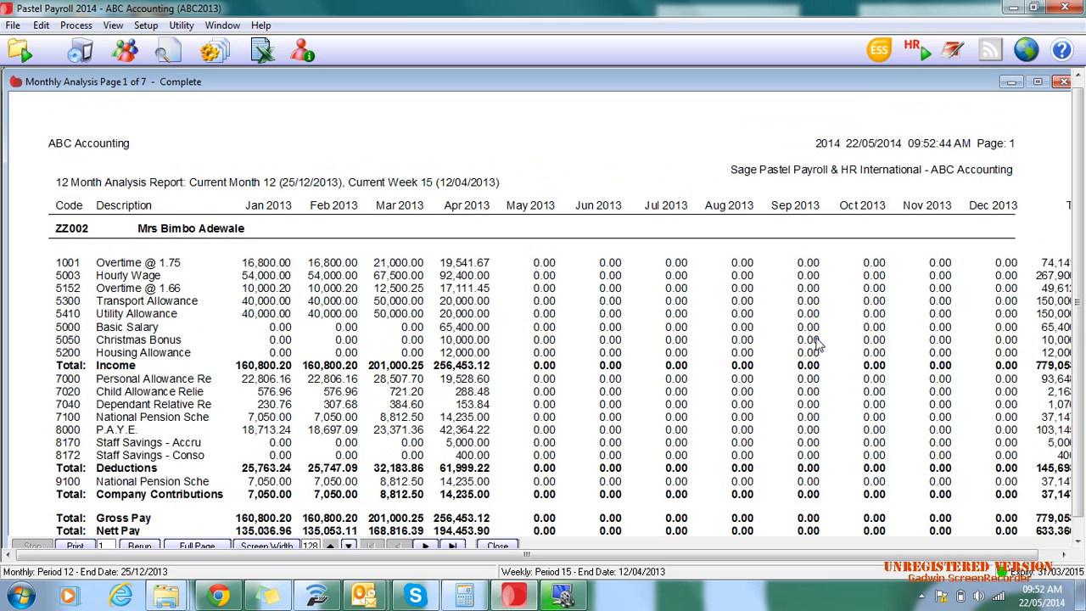
{"action": "left_click_drag", "start_coordinate": [816, 338], "coordinate": [574, 330]}
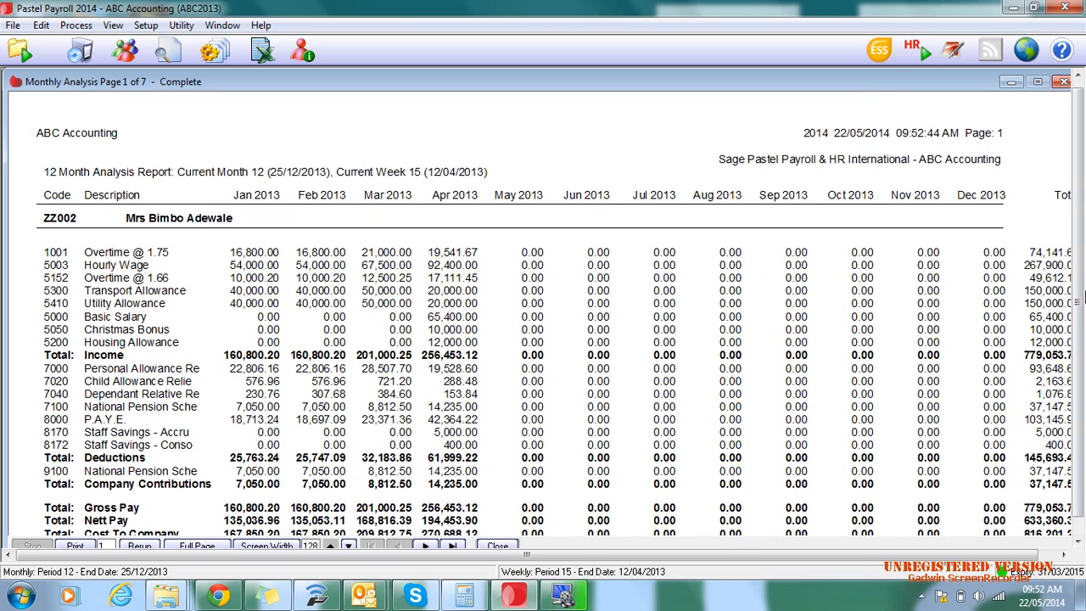
{"action": "left_click_drag", "start_coordinate": [748, 351], "coordinate": [808, 358]}
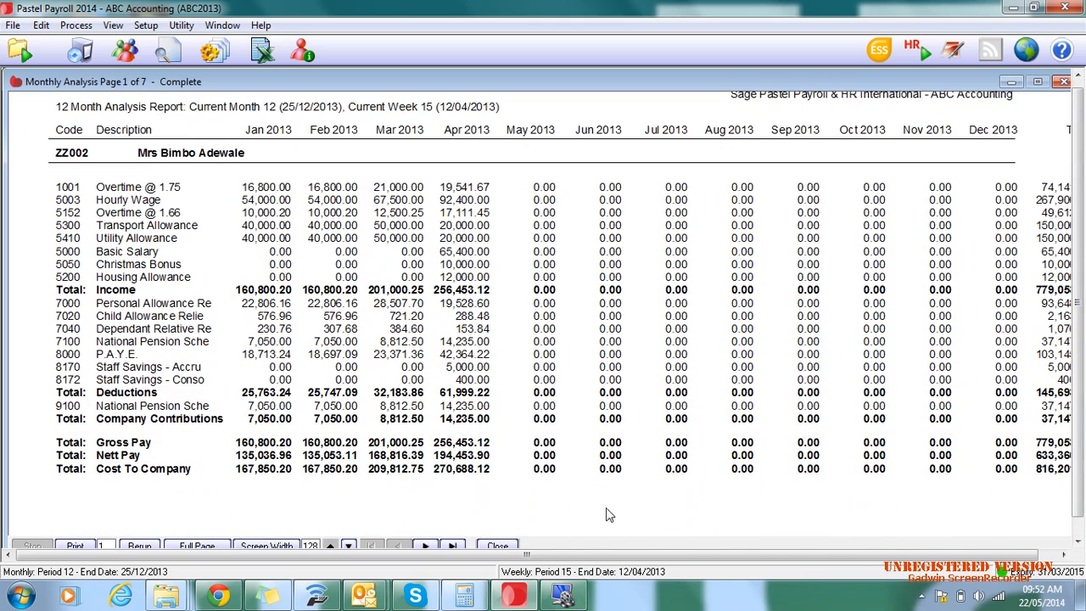
- Review the other employees' monthly figures on pages 2 to 5 of the Monthly Analysis, then close the report
{"action": "left_click", "coordinate": [433, 545]}
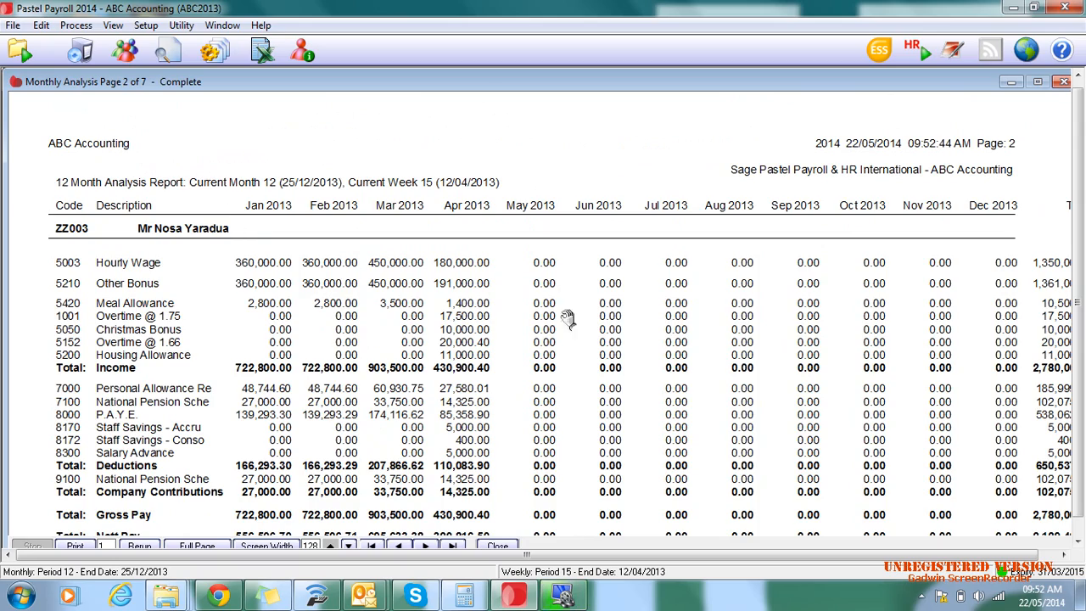
{"action": "scroll", "coordinate": [569, 331], "scroll_direction": "down", "scroll_amount": 5}
{"action": "left_click", "coordinate": [426, 546]}
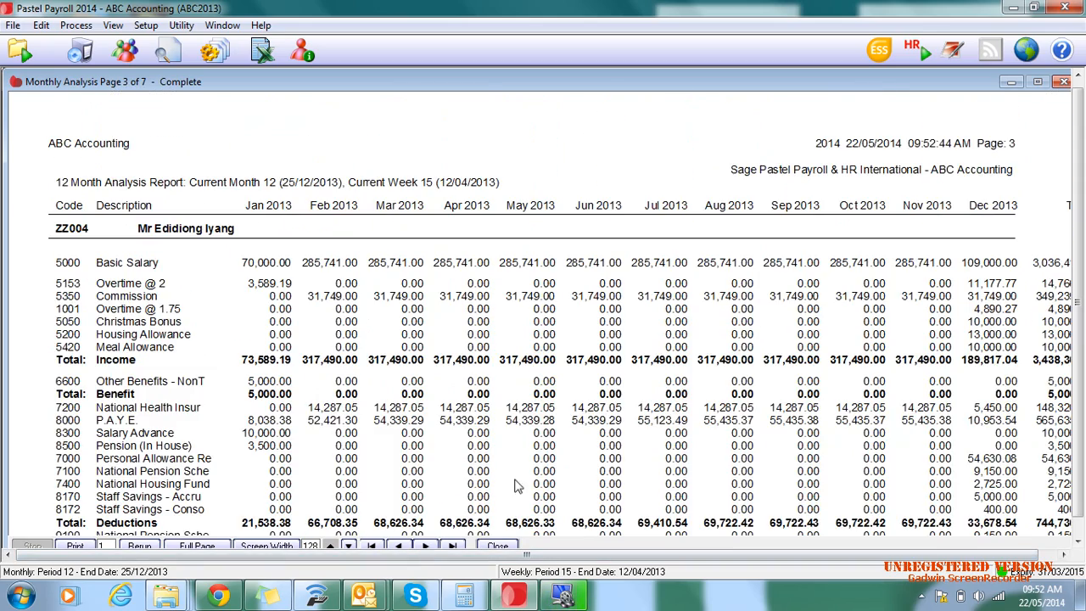
{"action": "scroll", "coordinate": [524, 396], "scroll_direction": "down", "scroll_amount": 5}
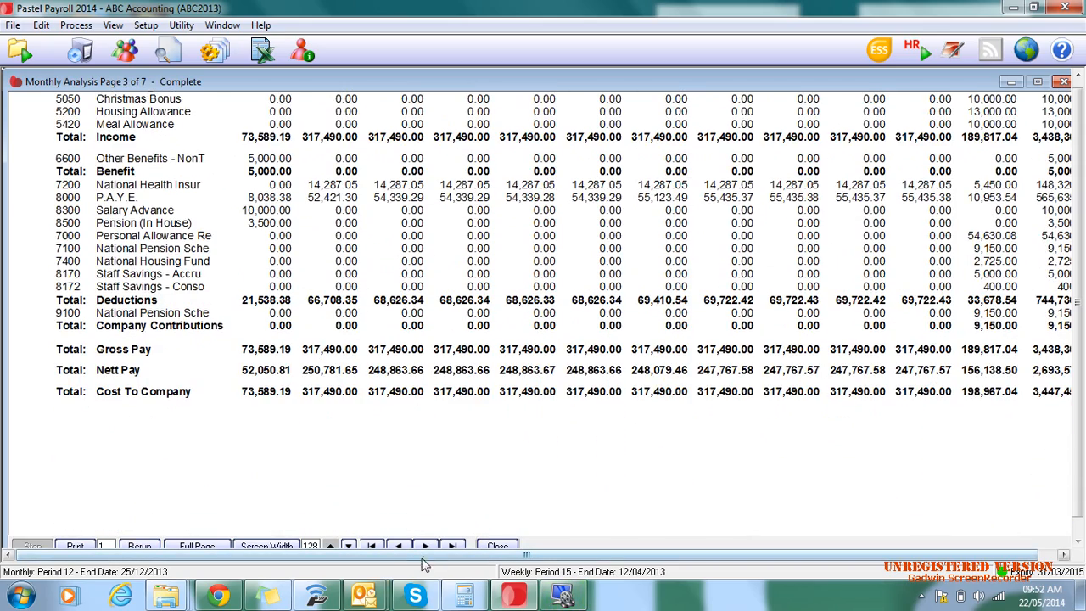
{"action": "left_click", "coordinate": [425, 547]}
{"action": "scroll", "coordinate": [611, 407], "scroll_direction": "down", "scroll_amount": 5}
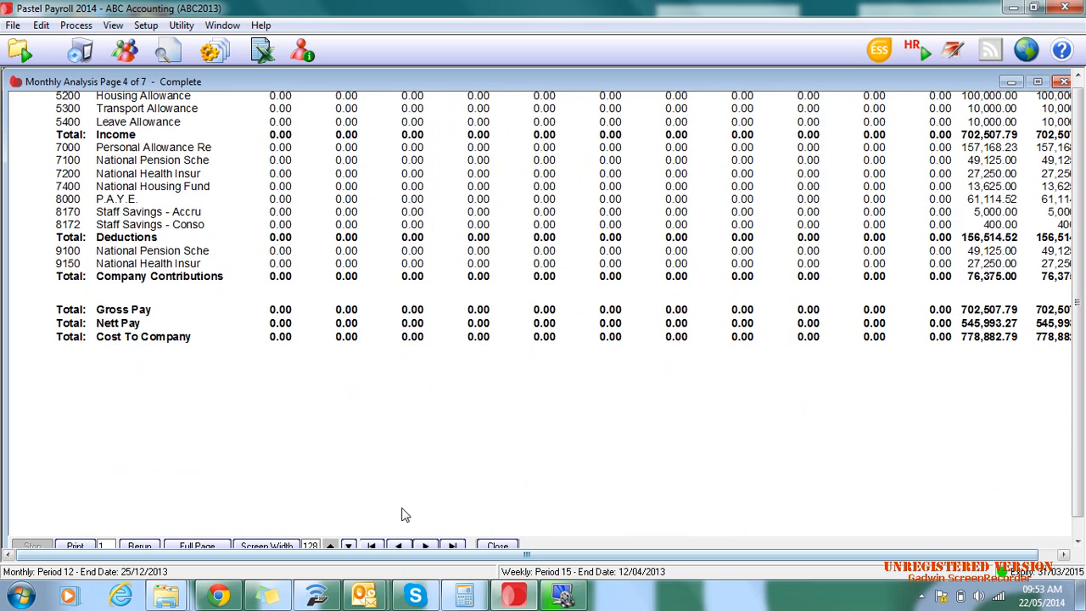
{"action": "left_click", "coordinate": [425, 545]}
{"action": "scroll", "coordinate": [652, 420], "scroll_direction": "down", "scroll_amount": 3}
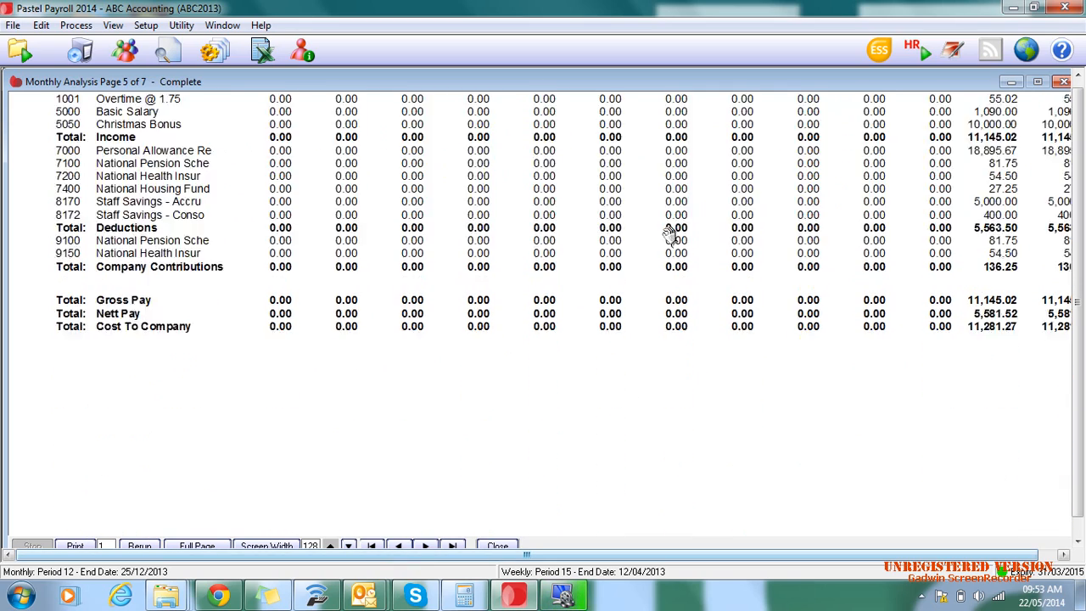
{"action": "scroll", "coordinate": [840, 382], "scroll_direction": "up", "scroll_amount": 3}
{"action": "left_click", "coordinate": [1062, 82]}
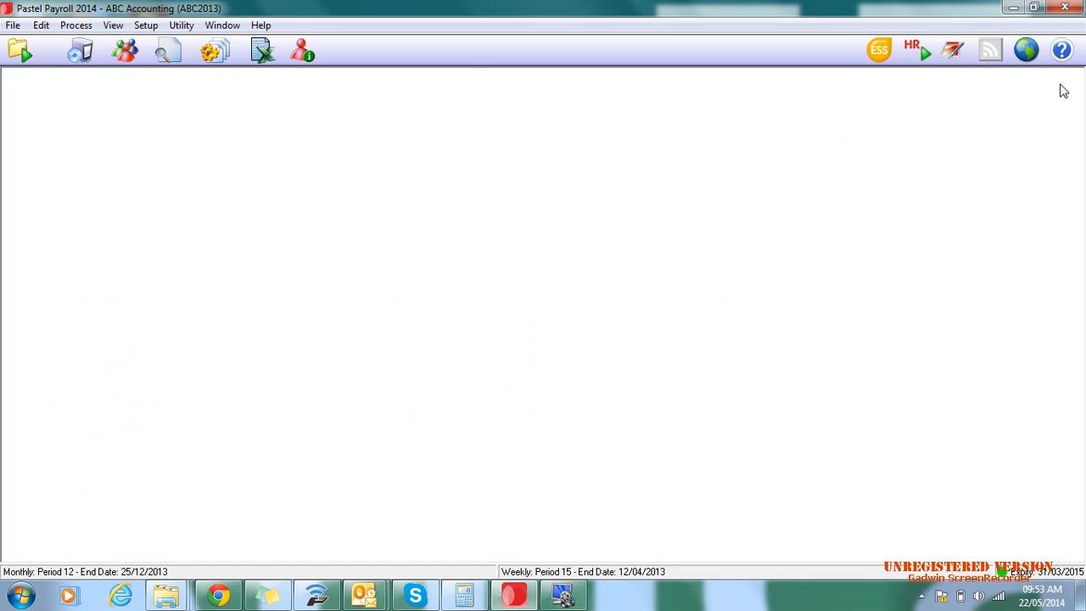
- Generate the Payroll Summary report for all the listed processed employees as an Excel worksheet
{"action": "left_click", "coordinate": [112, 26]}
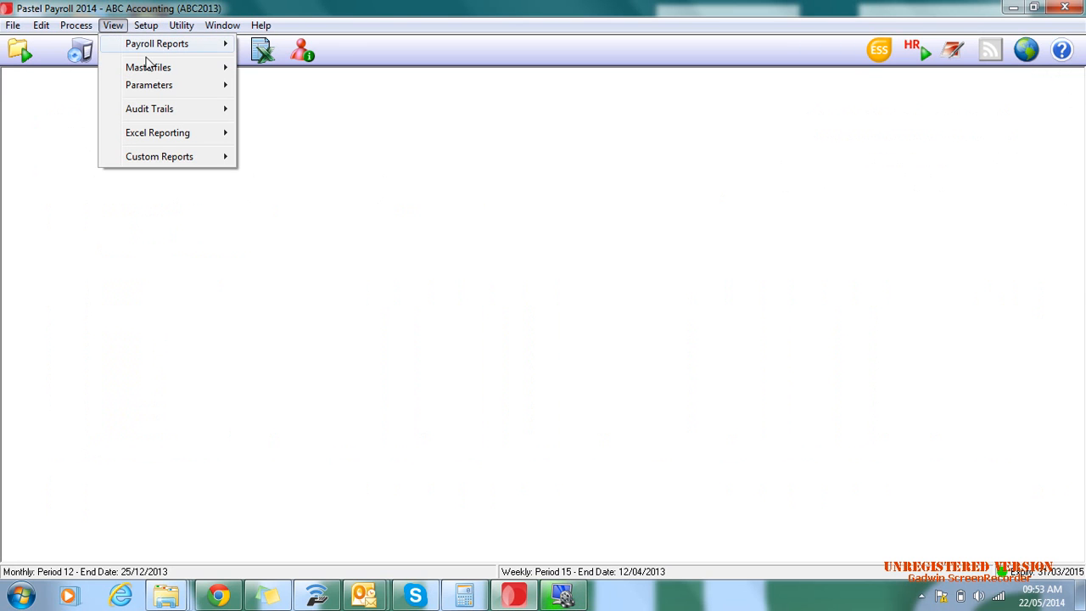
{"action": "mouse_move", "coordinate": [185, 48]}
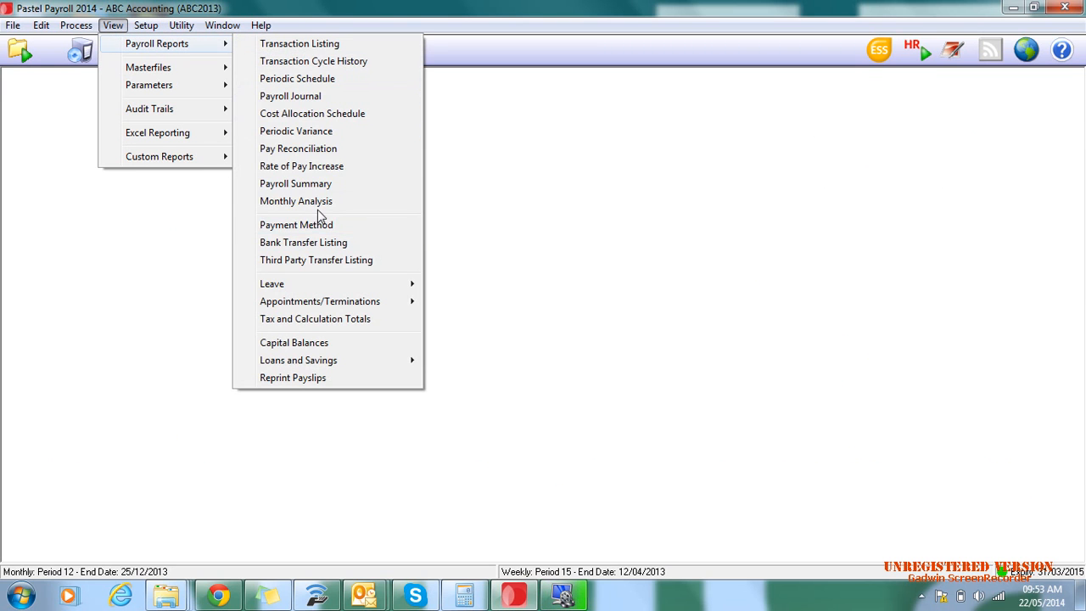
{"action": "left_click", "coordinate": [296, 184]}
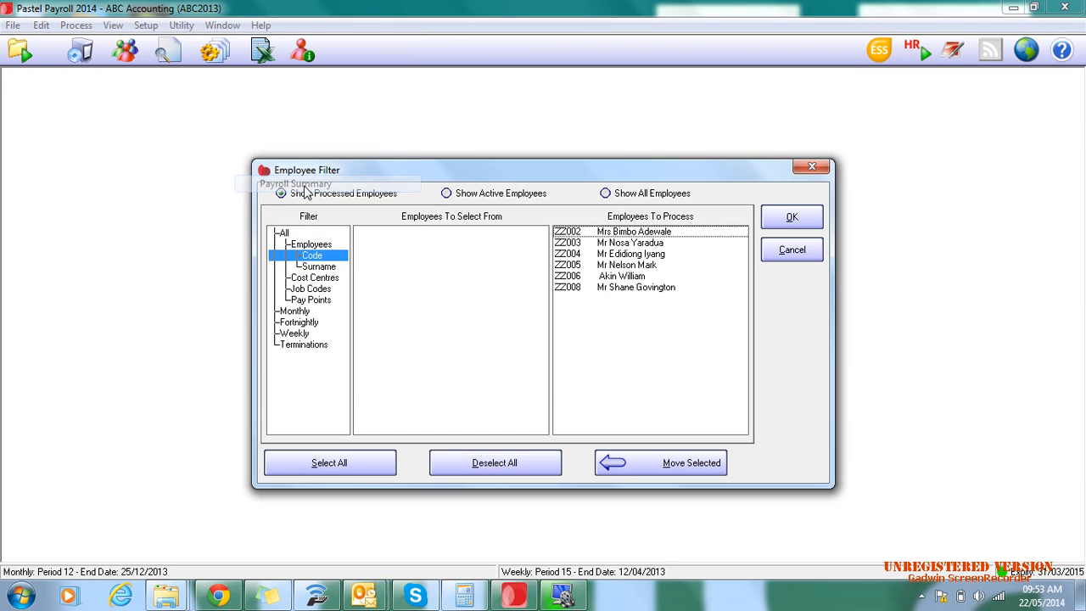
{"action": "left_click", "coordinate": [791, 219]}
{"action": "left_click", "coordinate": [697, 301]}
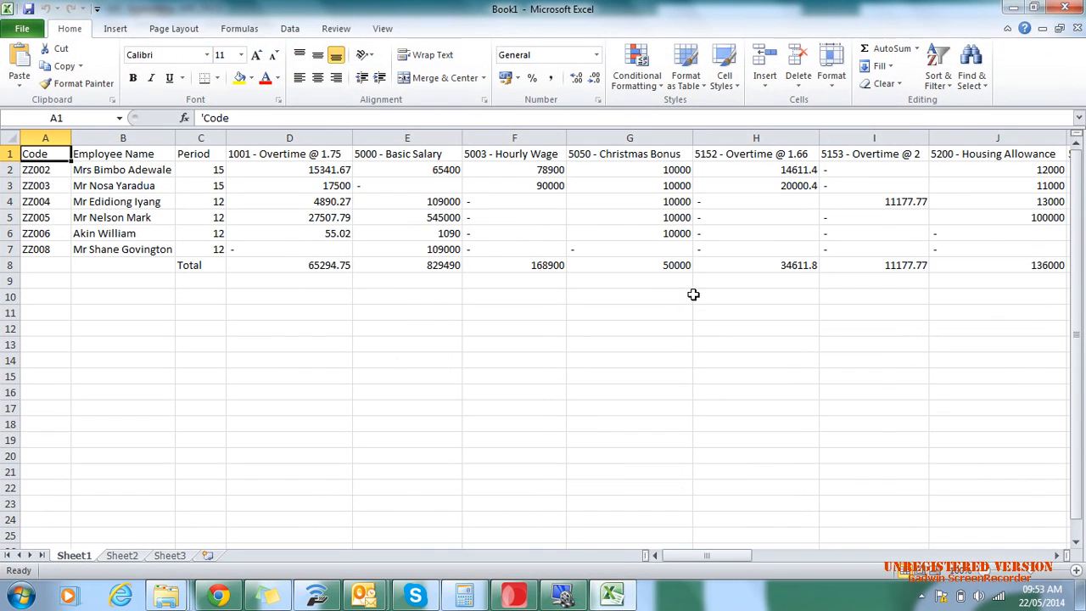
- Examine the income, allowance, relief, deduction and total columns of the Payroll Summary worksheet, then close the workbook without saving
{"action": "left_click", "coordinate": [91, 155]}
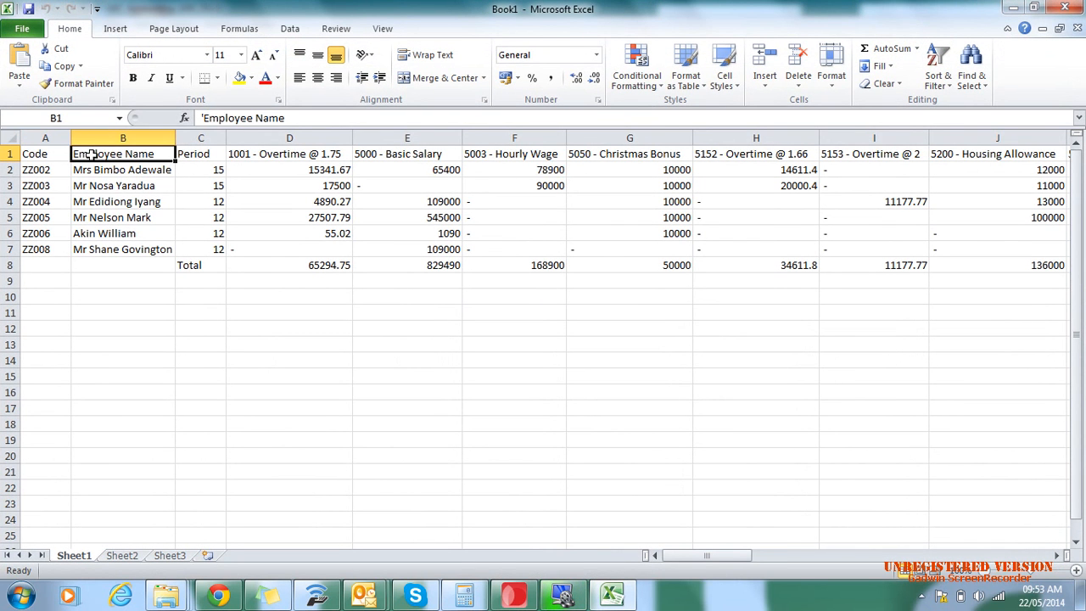
{"action": "key", "text": "Right"}
{"action": "key", "text": "Right"}
{"action": "key", "text": "Right"}
{"action": "key", "text": "Right"}
{"action": "key", "text": "Right"}
{"action": "key", "text": "Right"}
{"action": "key", "text": "Right"}
{"action": "key", "text": "Right"}
{"action": "key", "text": "Right"}
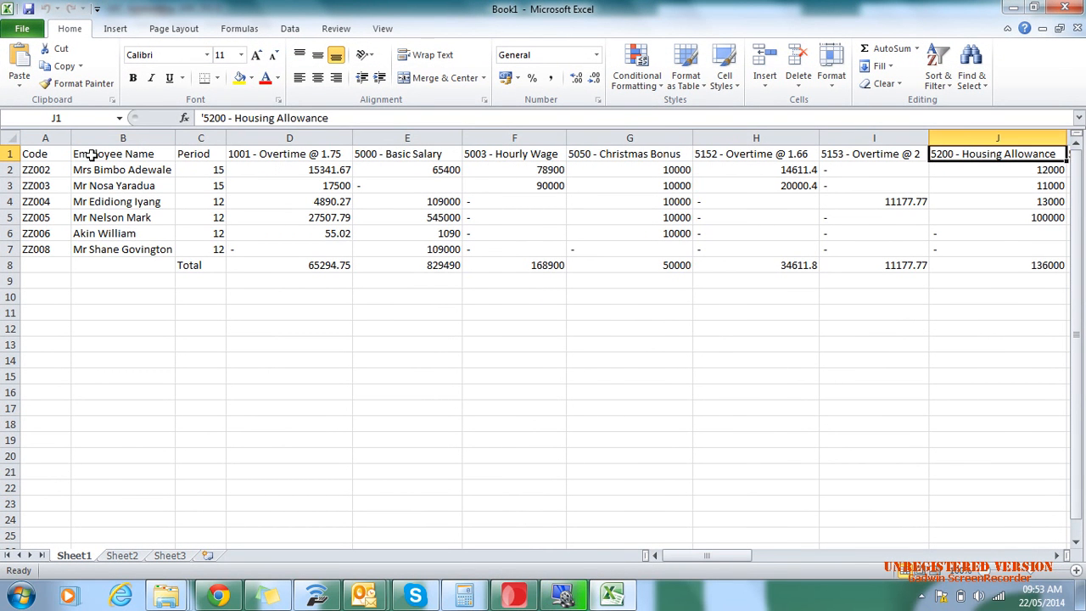
{"action": "key", "text": "Right"}
{"action": "key", "text": "Right"}
{"action": "key", "text": "Right"}
{"action": "key", "text": "Right"}
{"action": "key", "text": "Right"}
{"action": "key", "text": "Right"}
{"action": "key", "text": "Right"}
{"action": "key", "text": "Right"}
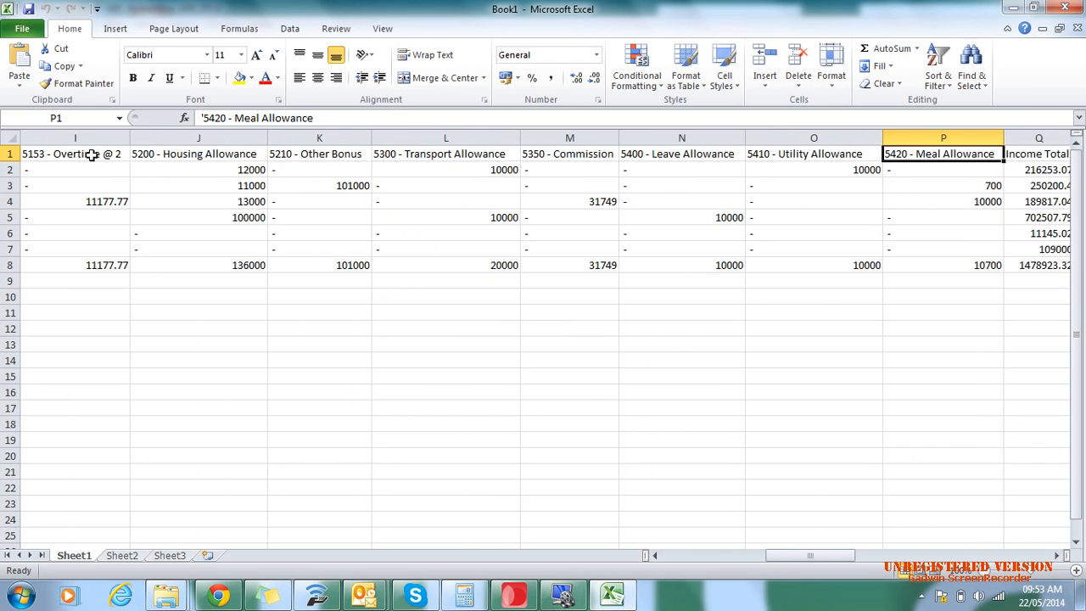
{"action": "key", "text": "Right"}
{"action": "key", "text": "Right"}
{"action": "key", "text": "Right"}
{"action": "key", "text": "Right"}
{"action": "key", "text": "Right"}
{"action": "key", "text": "Right"}
{"action": "key", "text": "Right"}
{"action": "key", "text": "Right"}
{"action": "key", "text": "Right"}
{"action": "key", "text": "Right"}
{"action": "key", "text": "Right"}
{"action": "key", "text": "Right"}
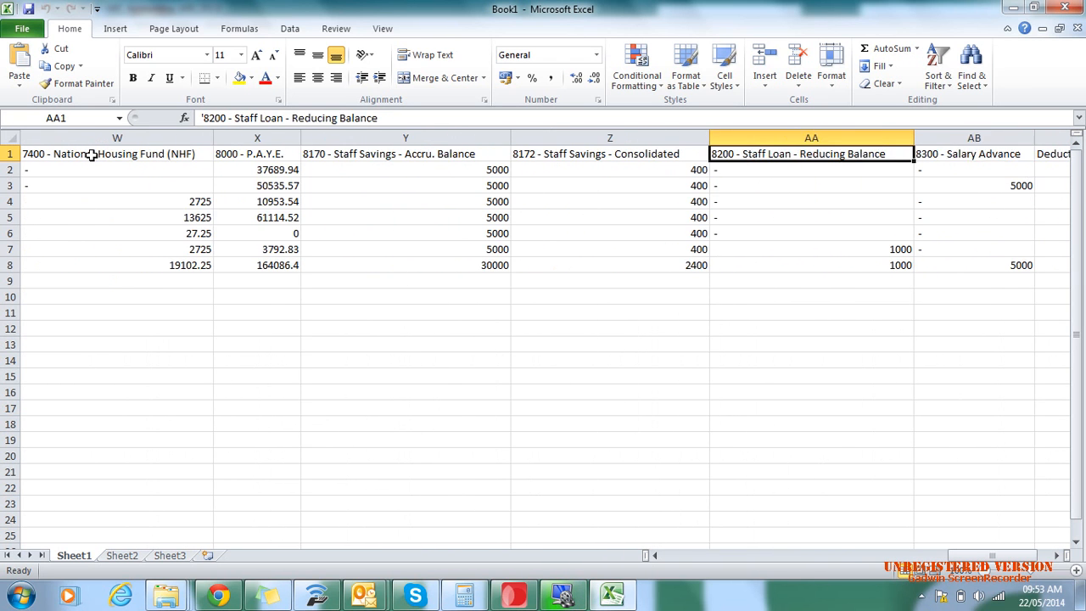
{"action": "key", "text": "Left"}
{"action": "key", "text": "Left"}
{"action": "key", "text": "Left"}
{"action": "key", "text": "Left"}
{"action": "key", "text": "Left"}
{"action": "key", "text": "Left"}
{"action": "key", "text": "Left"}
{"action": "key", "text": "Left"}
{"action": "key", "text": "Left"}
{"action": "key", "text": "Left"}
{"action": "key", "text": "Left"}
{"action": "key", "text": "Left"}
{"action": "key", "text": "Left"}
{"action": "key", "text": "Left"}
{"action": "key", "text": "Left"}
{"action": "key", "text": "Left"}
{"action": "key", "text": "Left"}
{"action": "key", "text": "Left"}
{"action": "key", "text": "Left"}
{"action": "key", "text": "Left"}
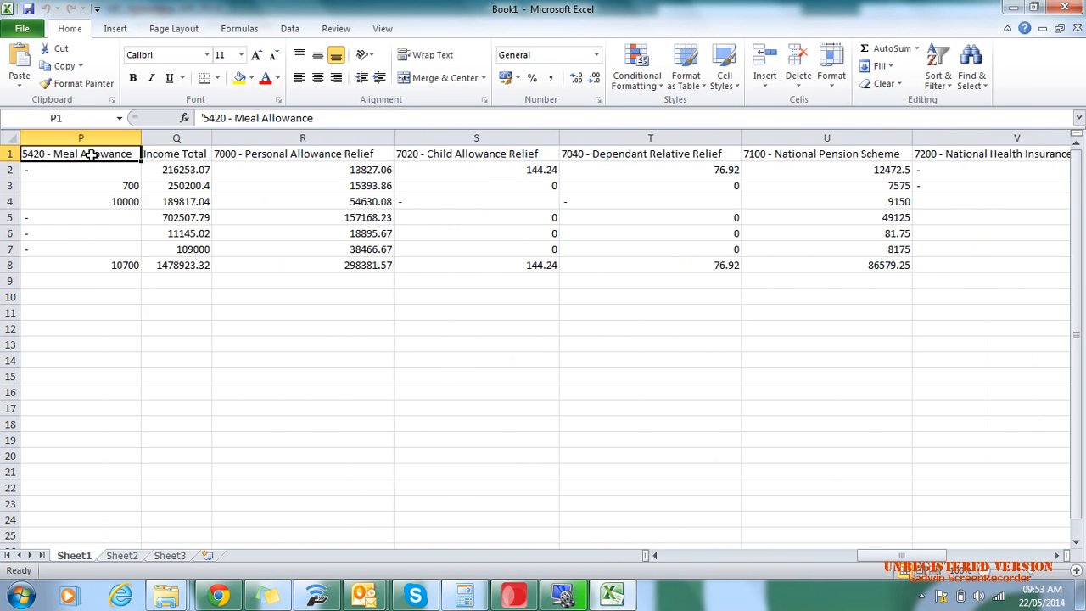
{"action": "scroll", "coordinate": [151, 187], "scroll_direction": "down", "scroll_amount": 1}
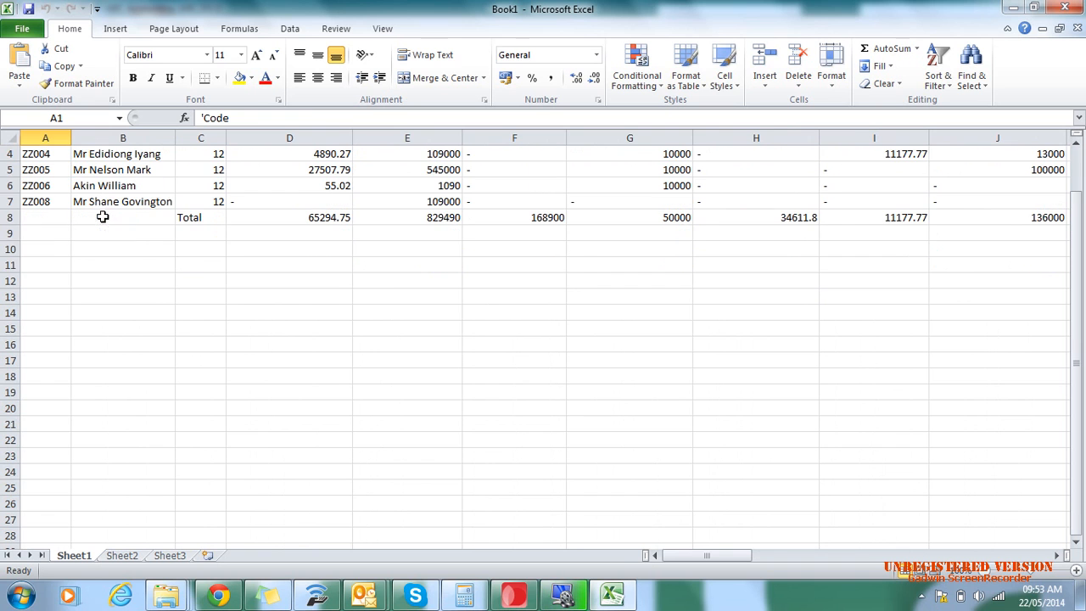
{"action": "left_click", "coordinate": [1064, 7]}
{"action": "left_click", "coordinate": [536, 316]}
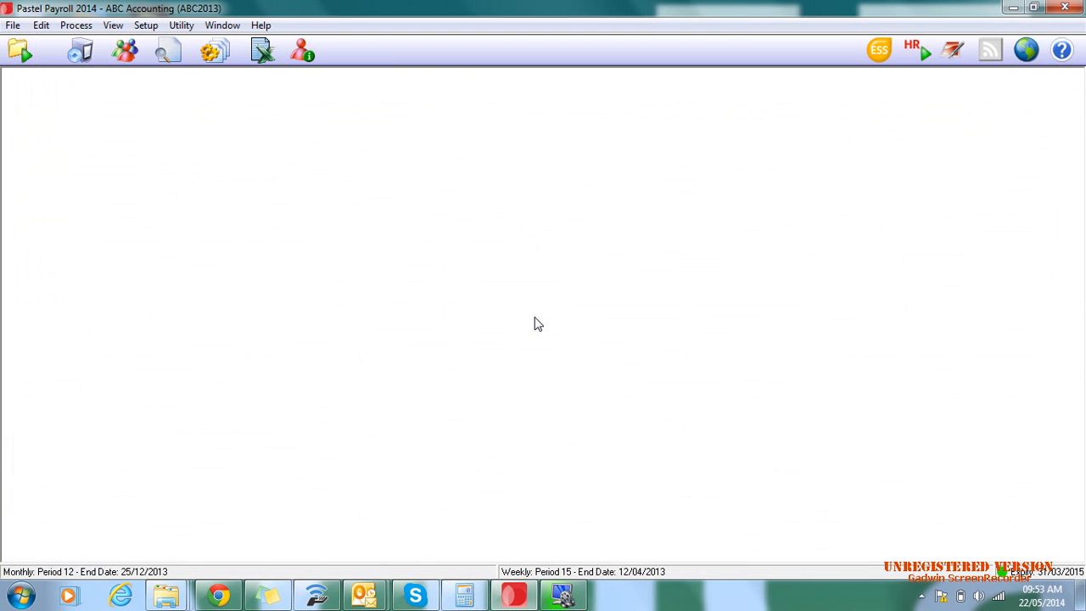
- Start the cheque printing and bank transfer assistant with Bank Transfer selected, and include all the employees in the filter
{"action": "left_click", "coordinate": [76, 25]}
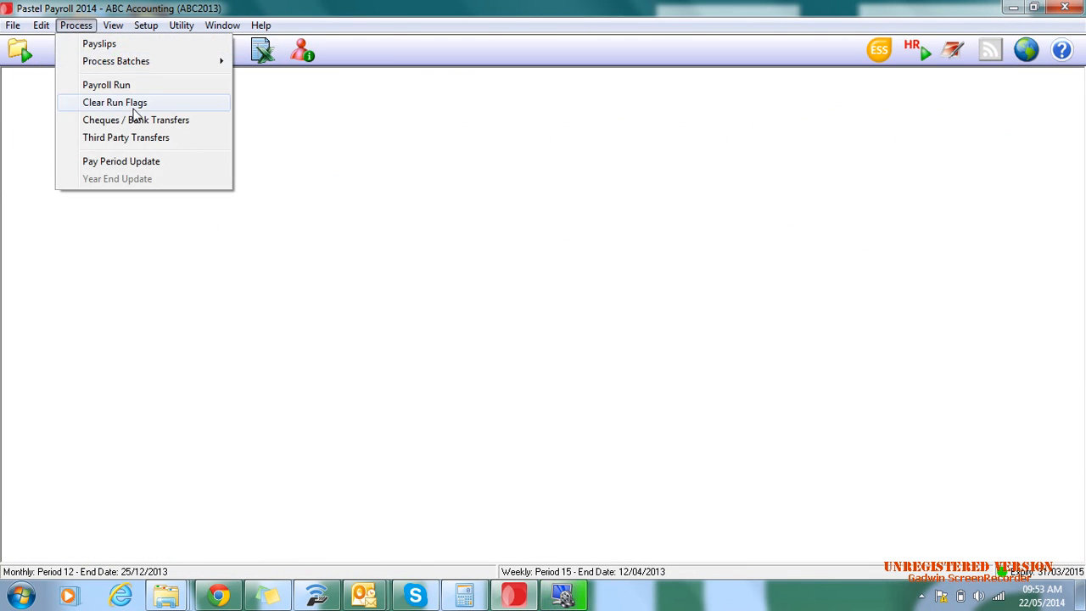
{"action": "left_click", "coordinate": [167, 120]}
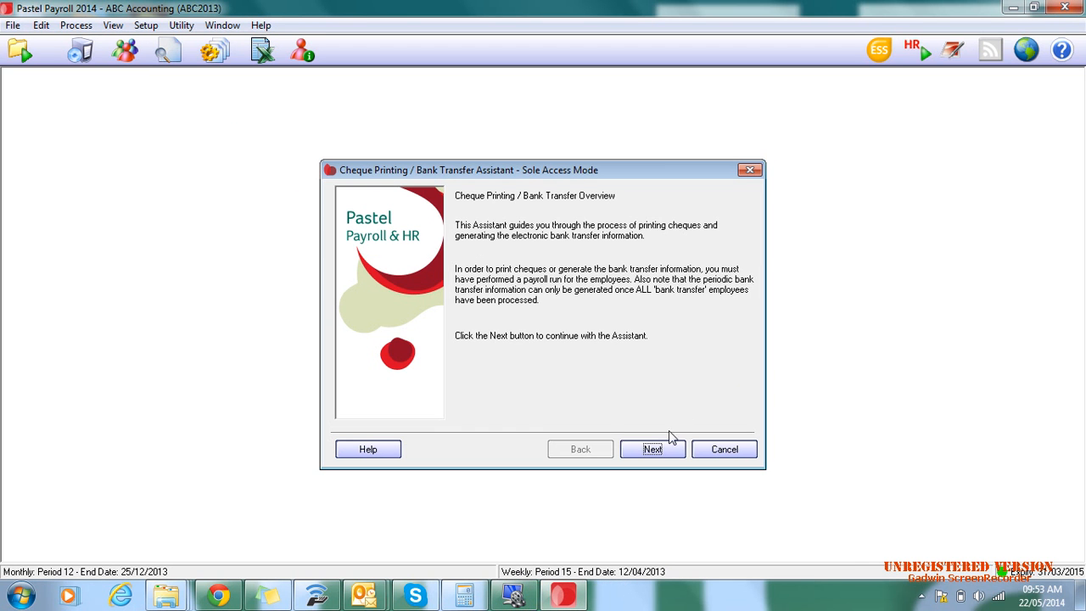
{"action": "left_click", "coordinate": [652, 448]}
{"action": "left_click", "coordinate": [480, 261]}
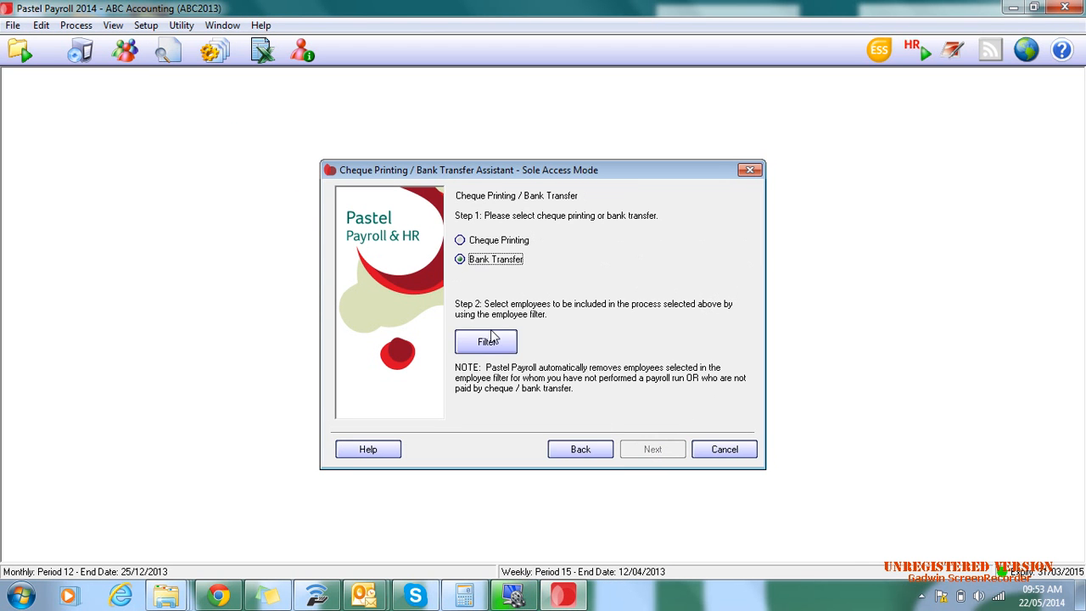
{"action": "left_click", "coordinate": [493, 340]}
{"action": "left_click", "coordinate": [796, 221]}
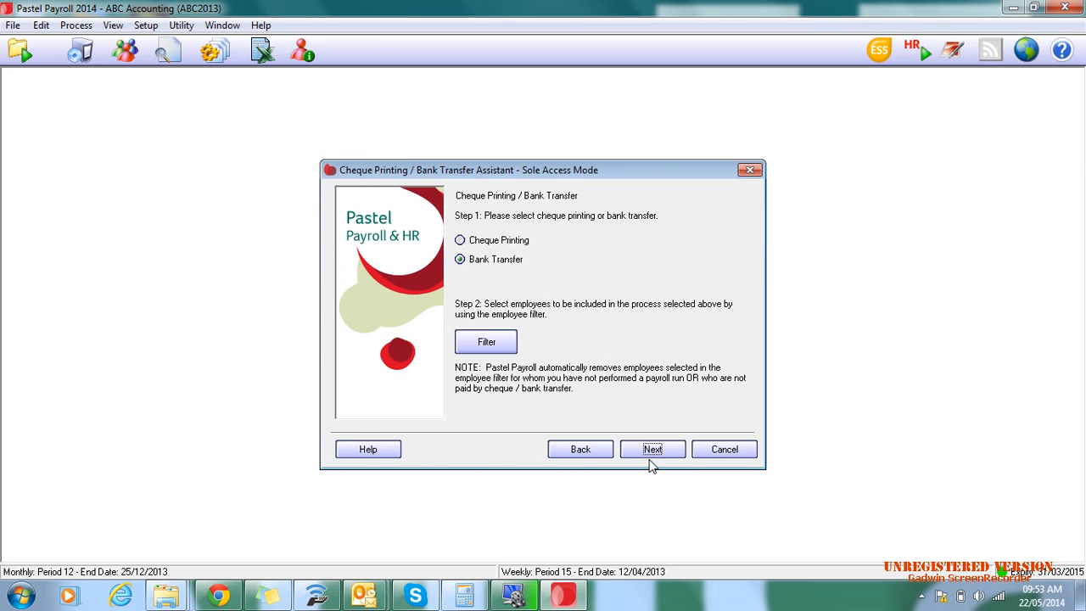
- Review the financial institutions' bank transfer file formats available in the assistant, then close it without generating a file
{"action": "left_click", "coordinate": [653, 452]}
{"action": "left_click", "coordinate": [748, 244]}
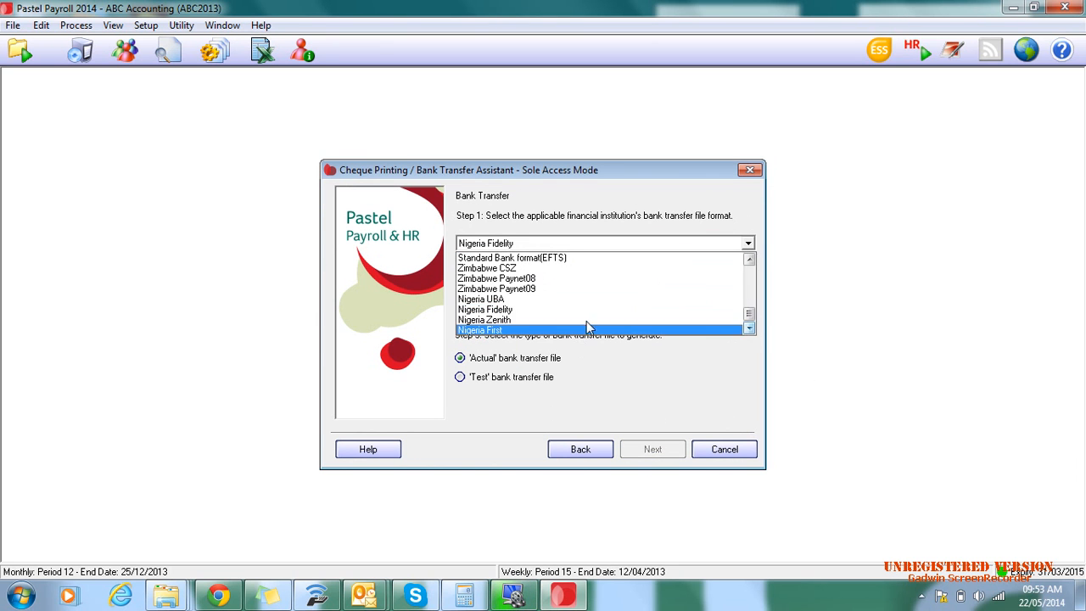
{"action": "scroll", "coordinate": [601, 294], "scroll_direction": "up", "scroll_amount": 8}
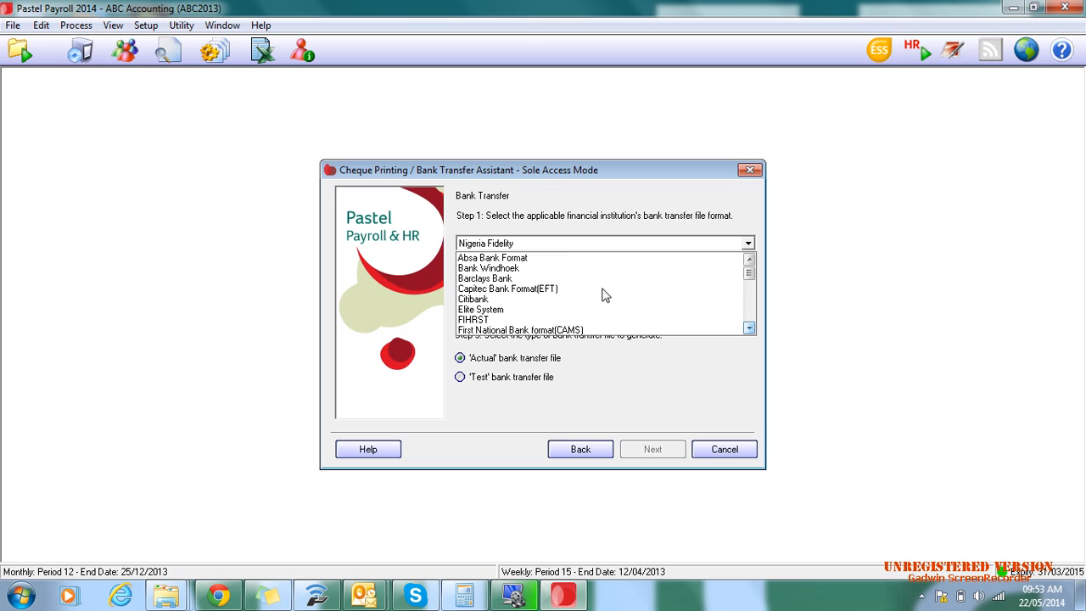
{"action": "scroll", "coordinate": [604, 292], "scroll_direction": "down", "scroll_amount": 6}
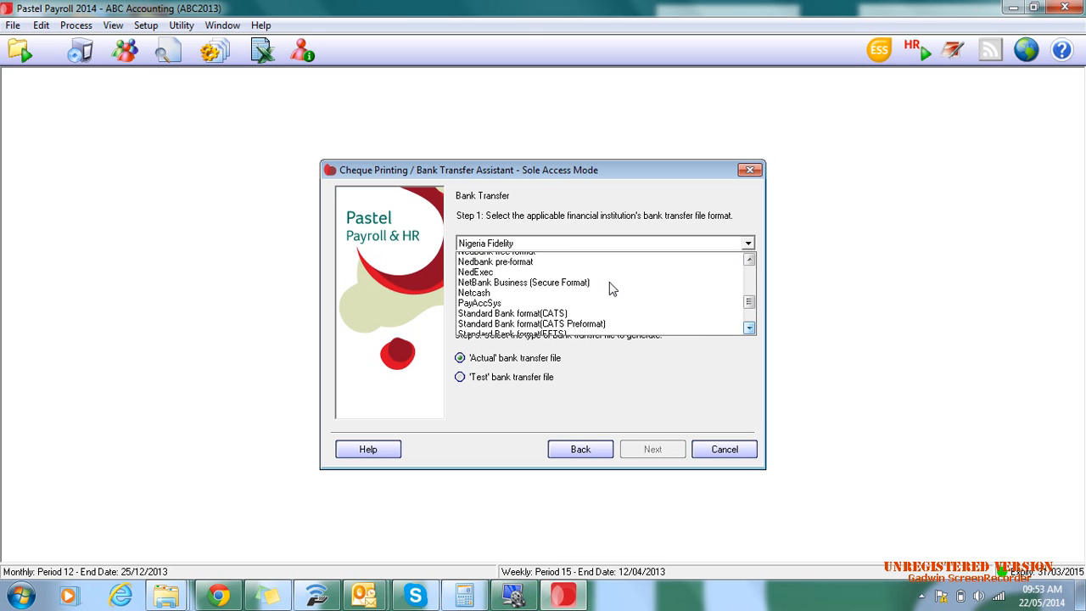
{"action": "scroll", "coordinate": [611, 288], "scroll_direction": "down", "scroll_amount": 3}
{"action": "left_click", "coordinate": [686, 386]}
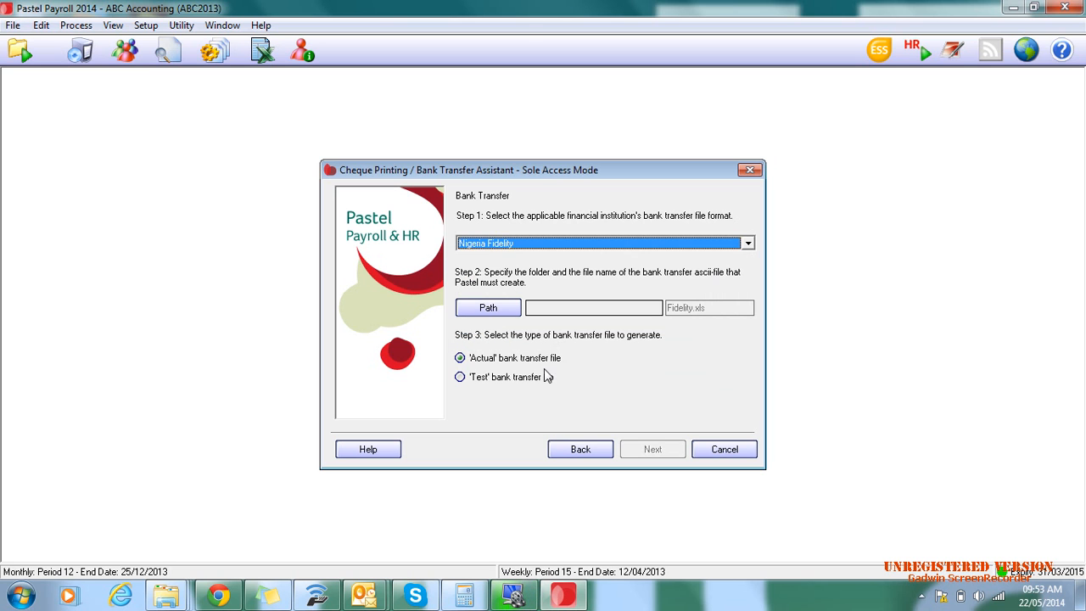
{"action": "left_click", "coordinate": [749, 170]}
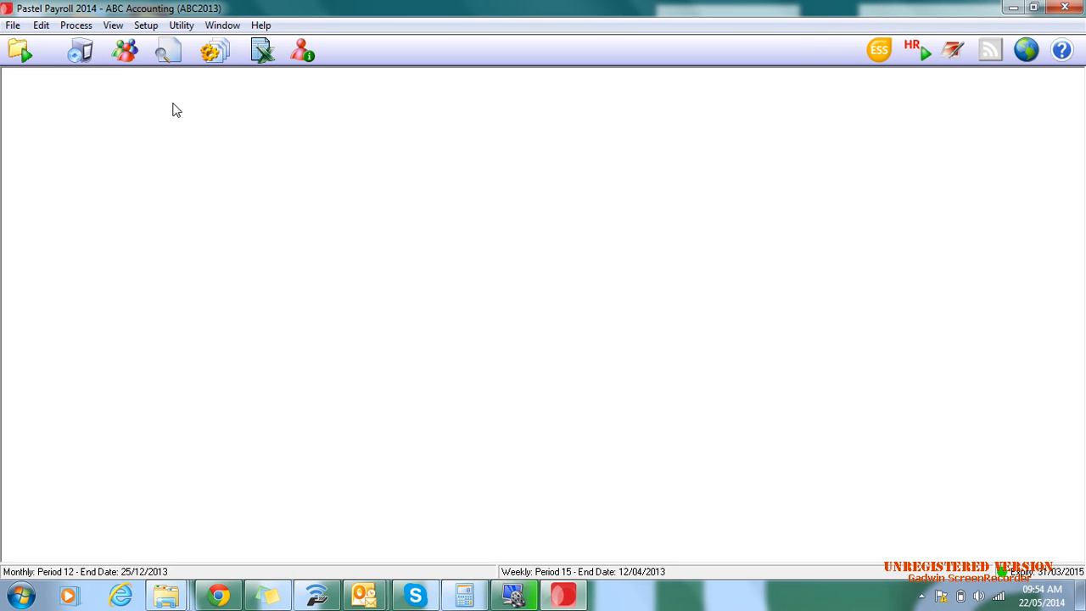
- Consult the context help for the Employee Masterfile in a maximized window, then close the help and the masterfile
{"action": "left_click", "coordinate": [120, 52]}
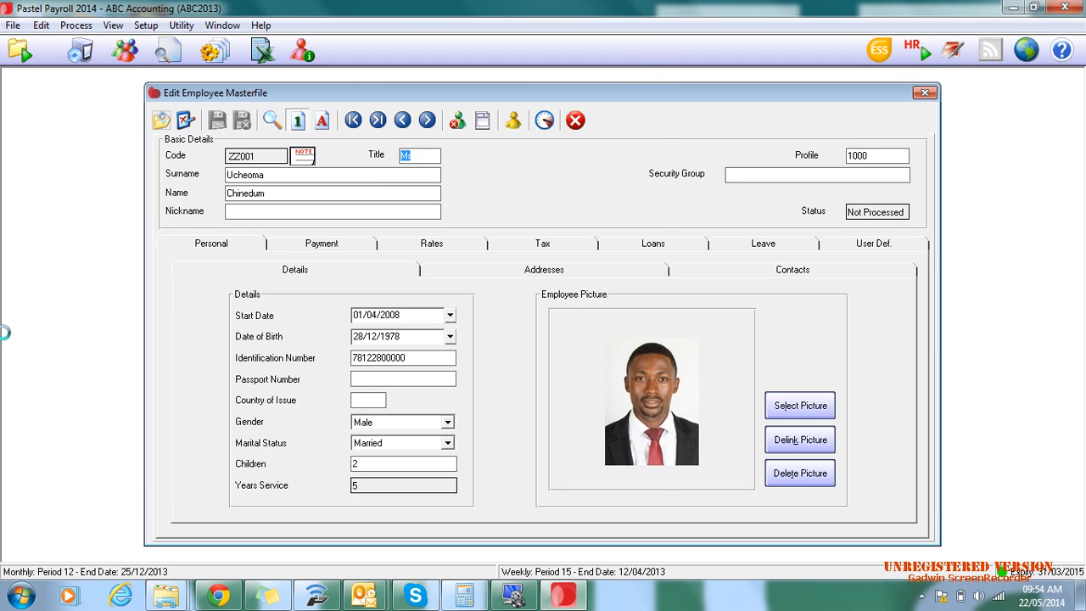
{"action": "key", "text": "F1"}
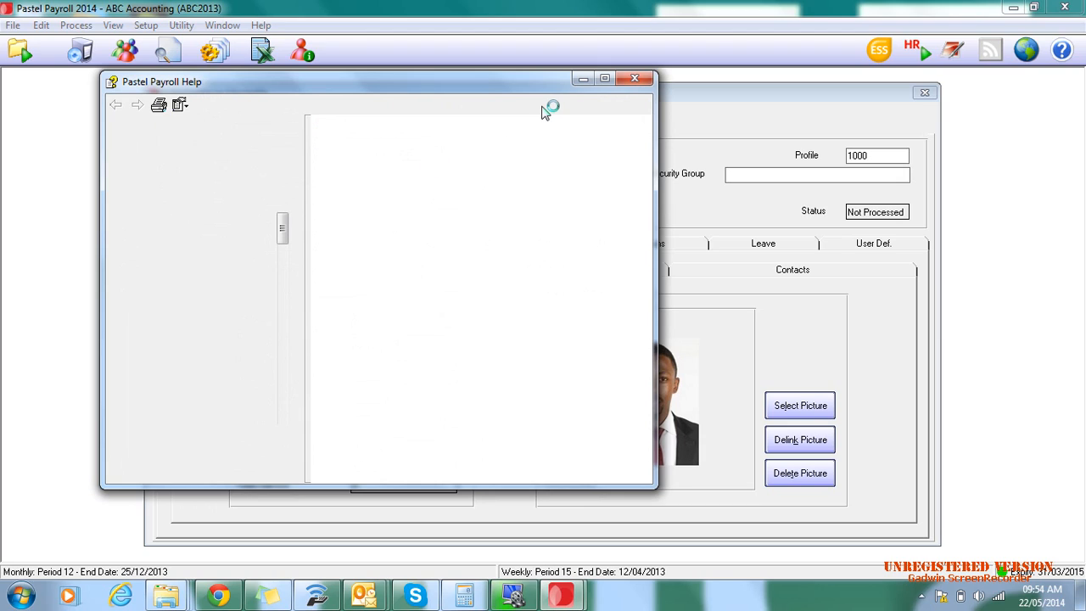
{"action": "left_click", "coordinate": [605, 79]}
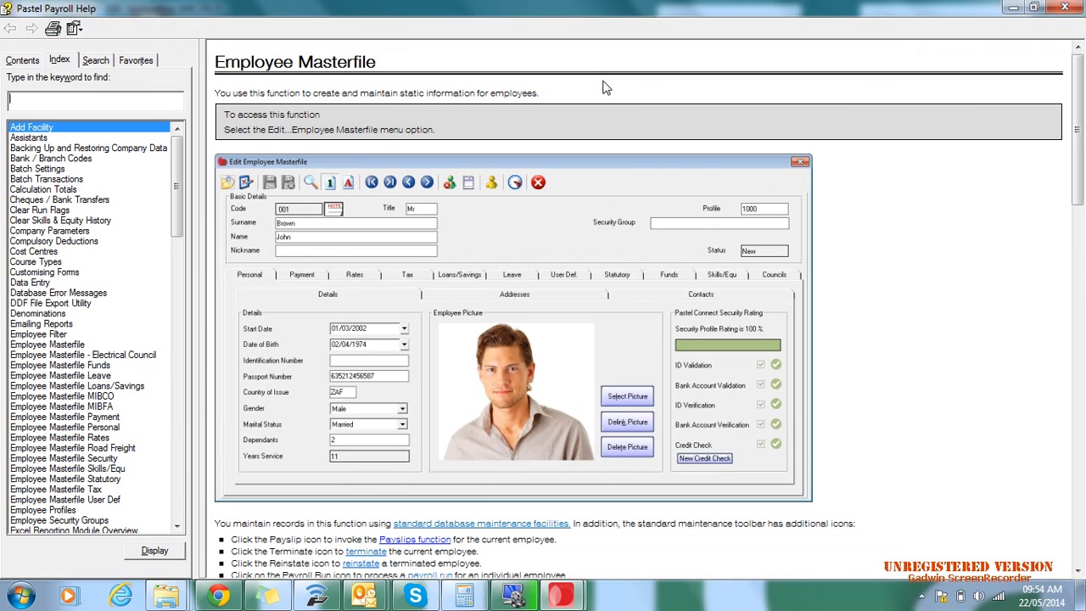
{"action": "left_click_drag", "start_coordinate": [1083, 155], "coordinate": [1083, 128]}
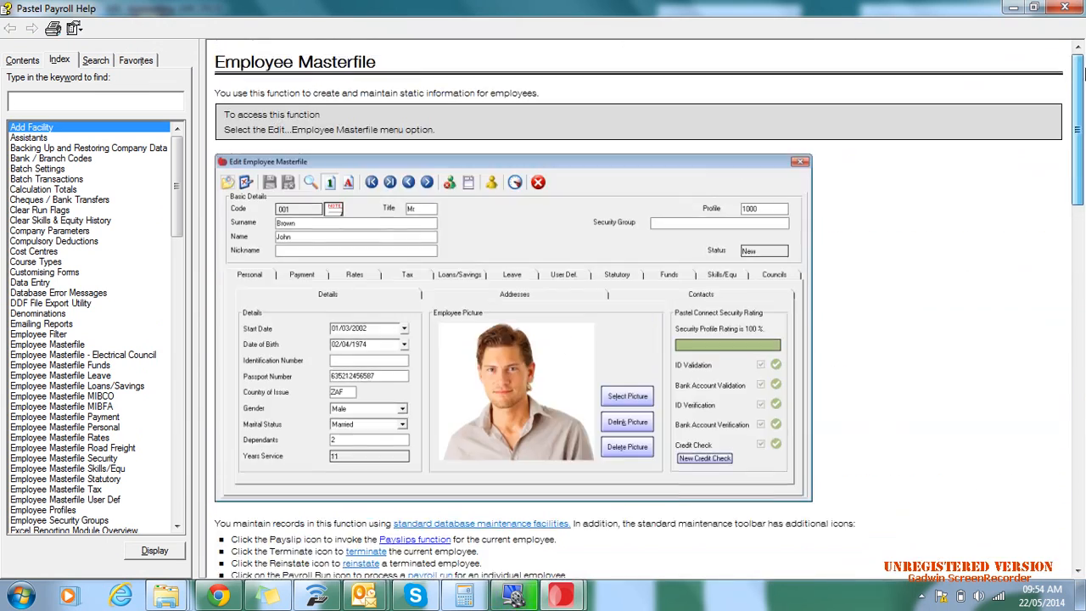
{"action": "left_click", "coordinate": [1065, 8]}
{"action": "left_click", "coordinate": [575, 120]}
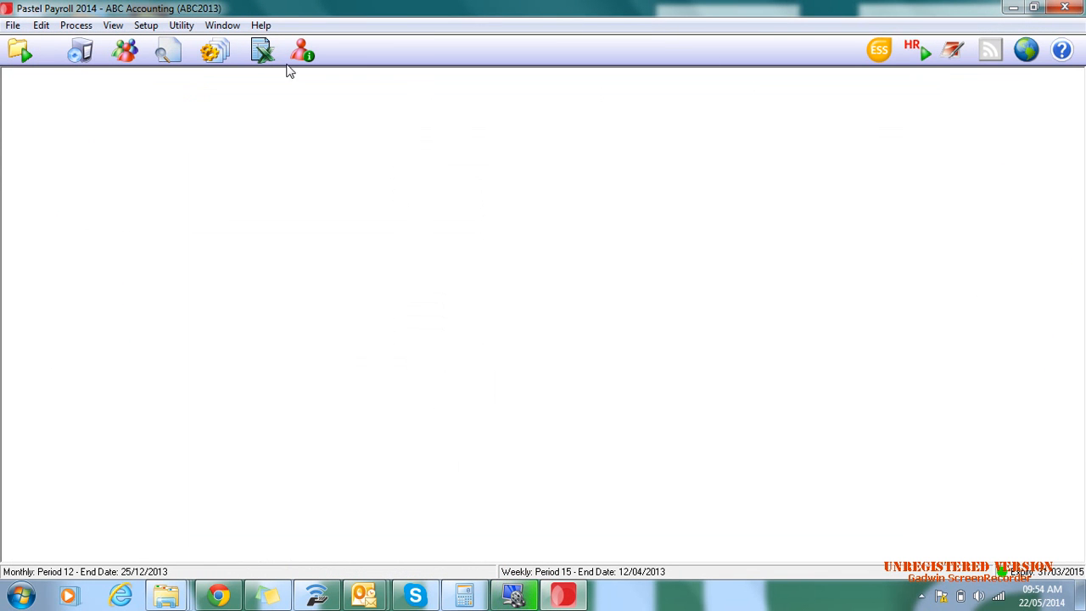
- Read the context help for Process Payslips in a maximized window, then close the help and the payslip
{"action": "left_click", "coordinate": [169, 51]}
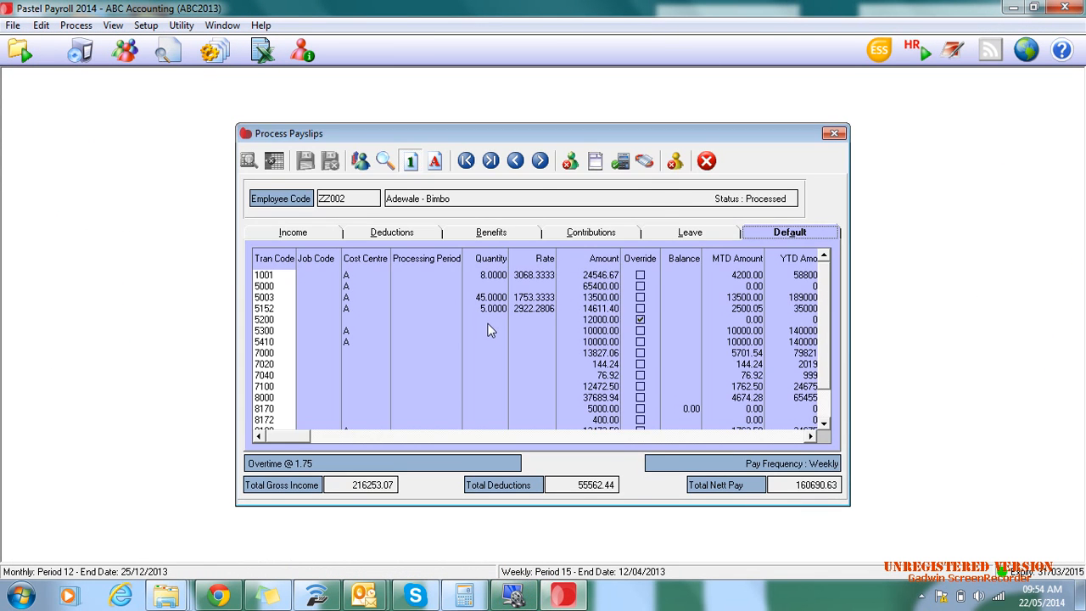
{"action": "key", "text": "F1"}
{"action": "left_click", "coordinate": [604, 80]}
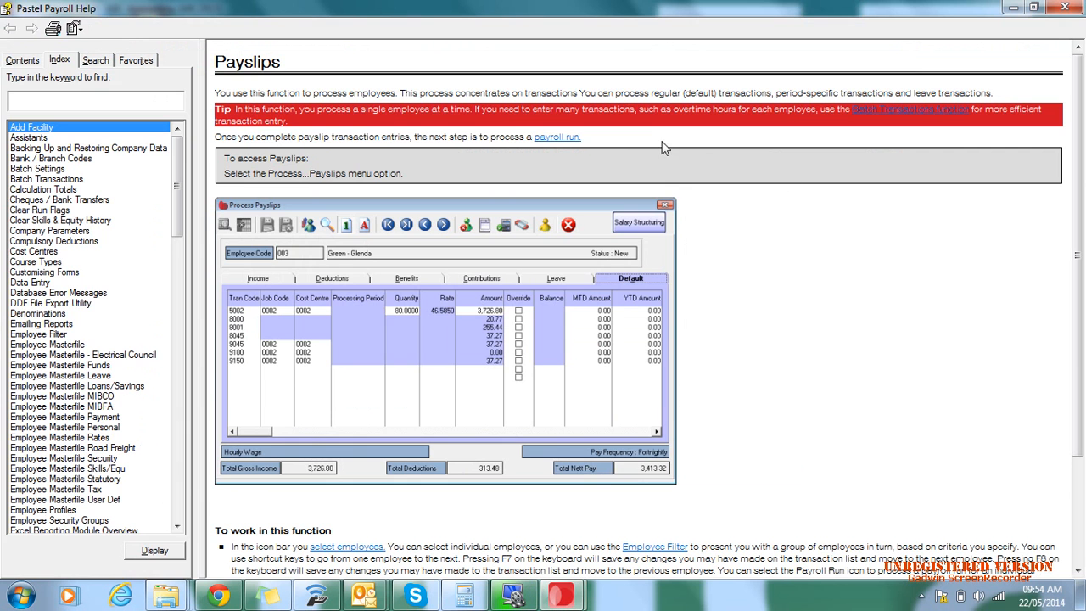
{"action": "left_click", "coordinate": [1071, 7]}
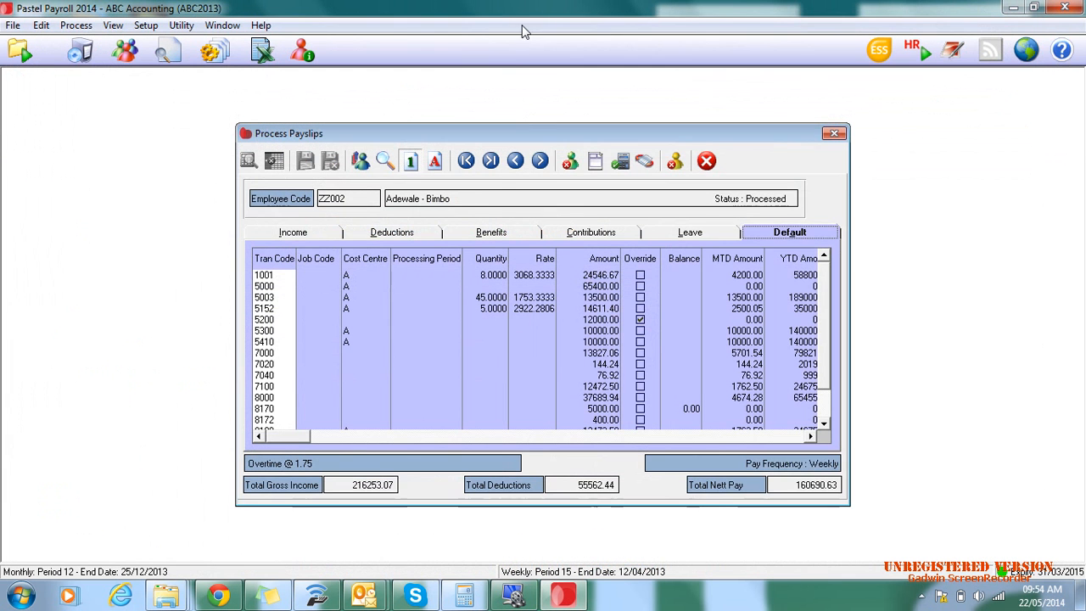
{"action": "left_click", "coordinate": [707, 160]}
- View the System Status summary and read through its context help, then close both windows
{"action": "left_click", "coordinate": [301, 54]}
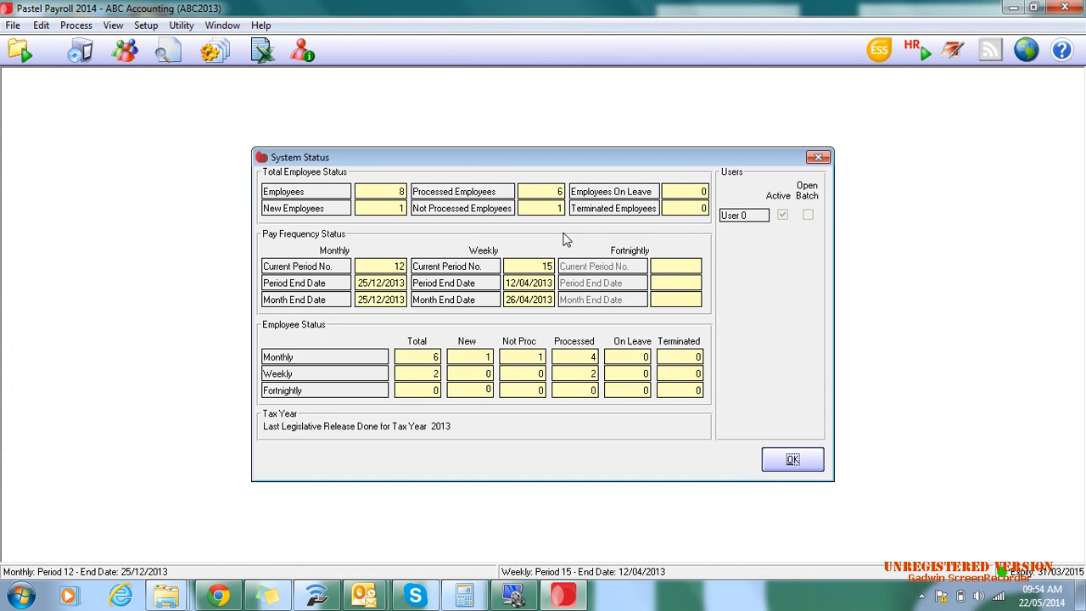
{"action": "key", "text": "F1"}
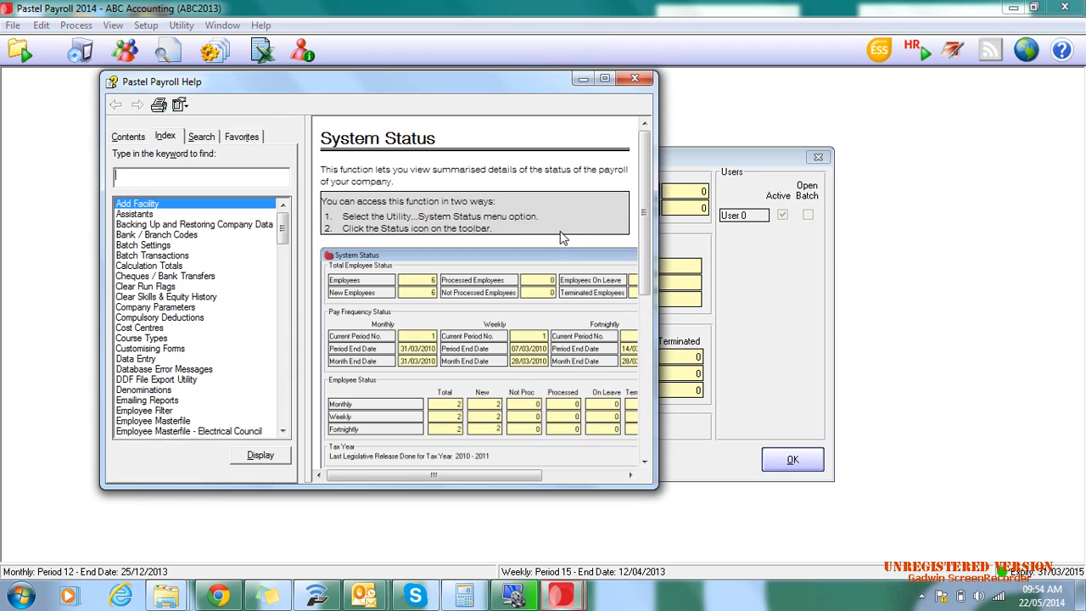
{"action": "left_click", "coordinate": [606, 82]}
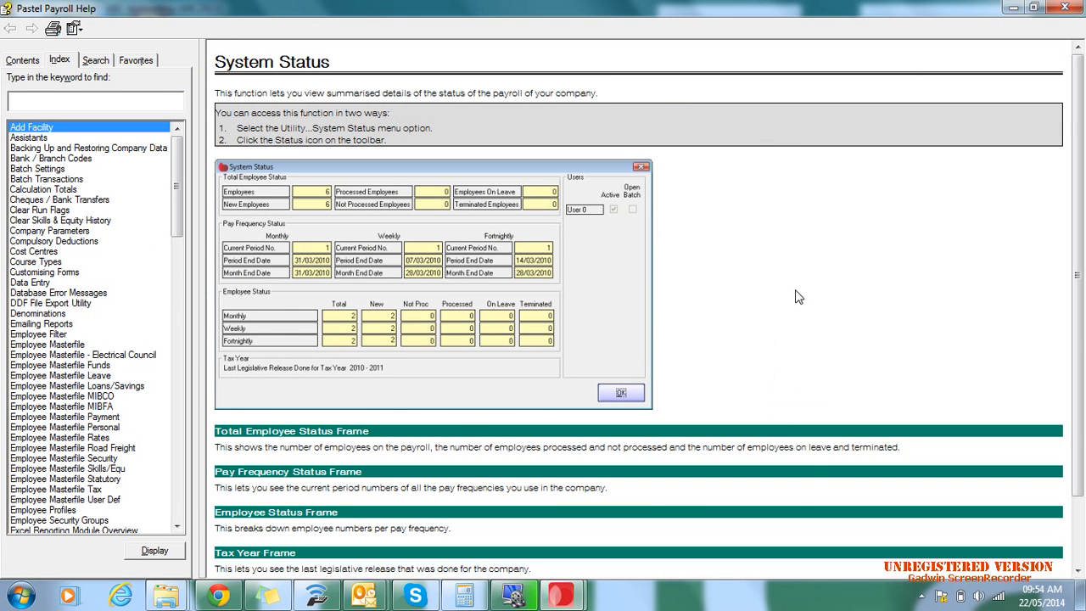
{"action": "scroll", "coordinate": [798, 298], "scroll_direction": "down", "scroll_amount": 2}
{"action": "scroll", "coordinate": [798, 301], "scroll_direction": "up", "scroll_amount": 2}
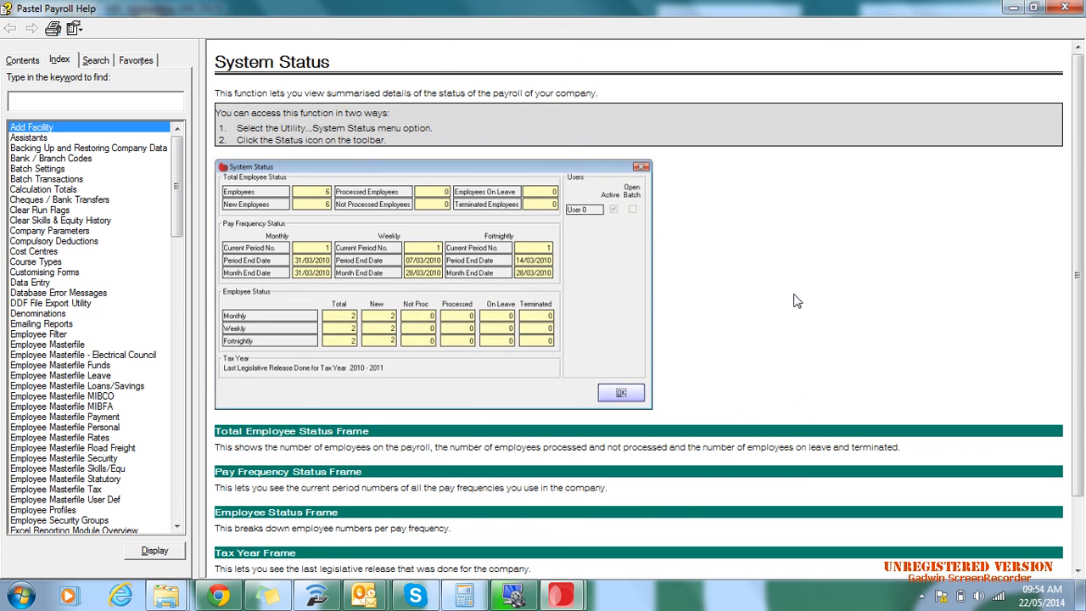
{"action": "left_click", "coordinate": [1064, 8]}
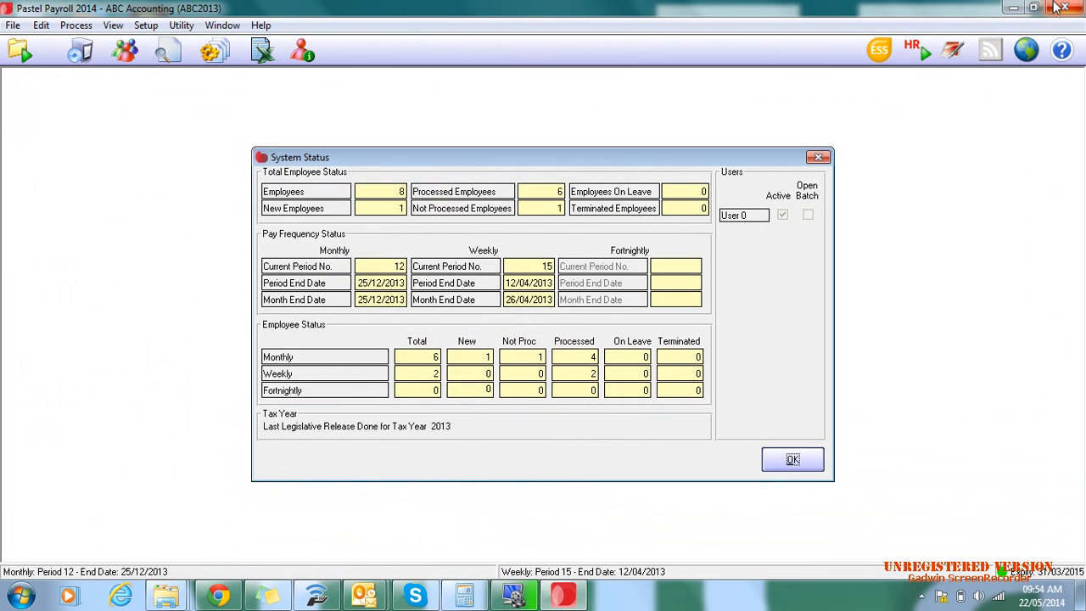
{"action": "left_click", "coordinate": [818, 163]}
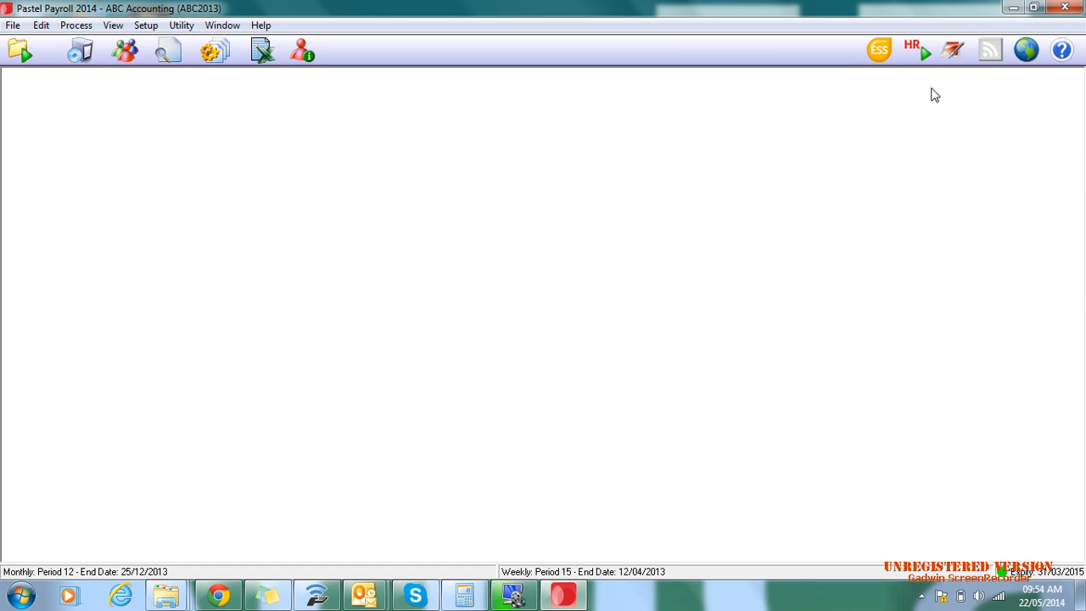
- View the employee's payroll note in the Note Facility, including its dates and status, then close it
{"action": "left_click", "coordinate": [953, 50]}
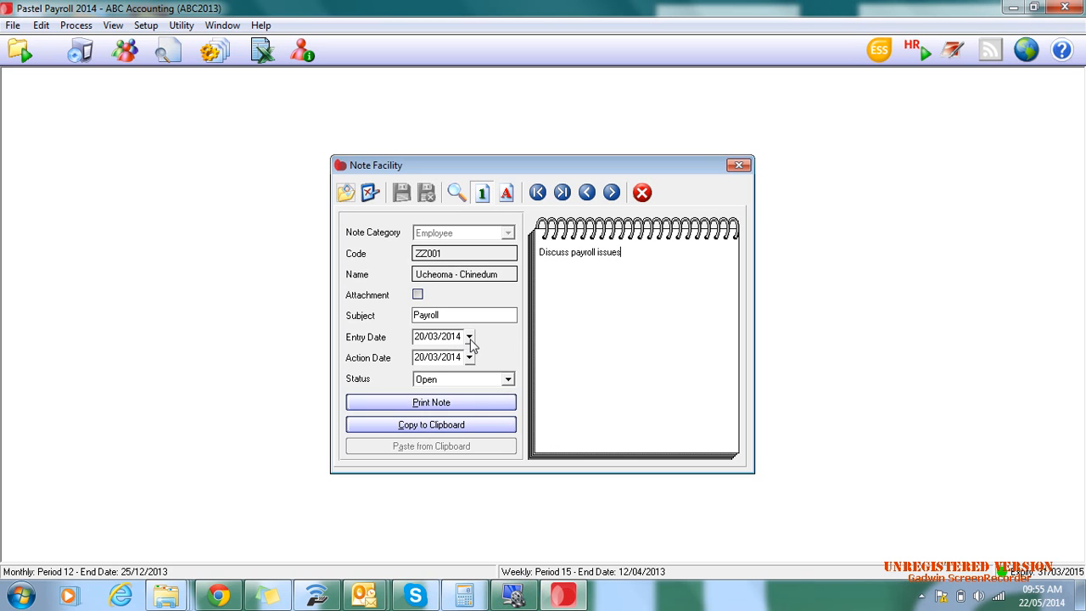
{"action": "left_click", "coordinate": [642, 193]}
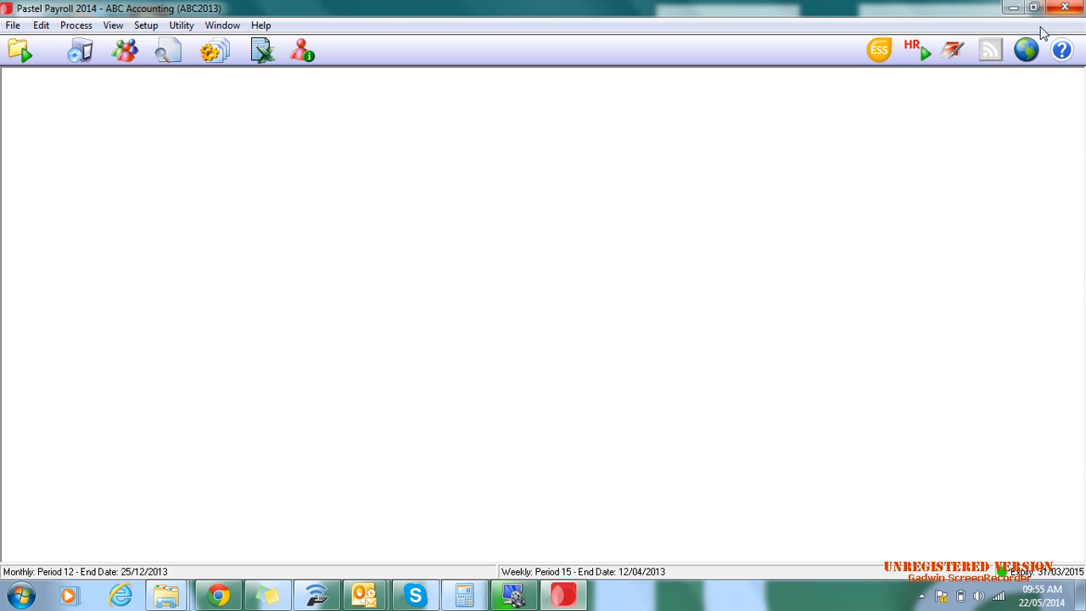
- Check the notes of employees ZZ001 and ZZ002 from the Employee Masterfile, then close the masterfile
{"action": "left_click", "coordinate": [126, 53]}
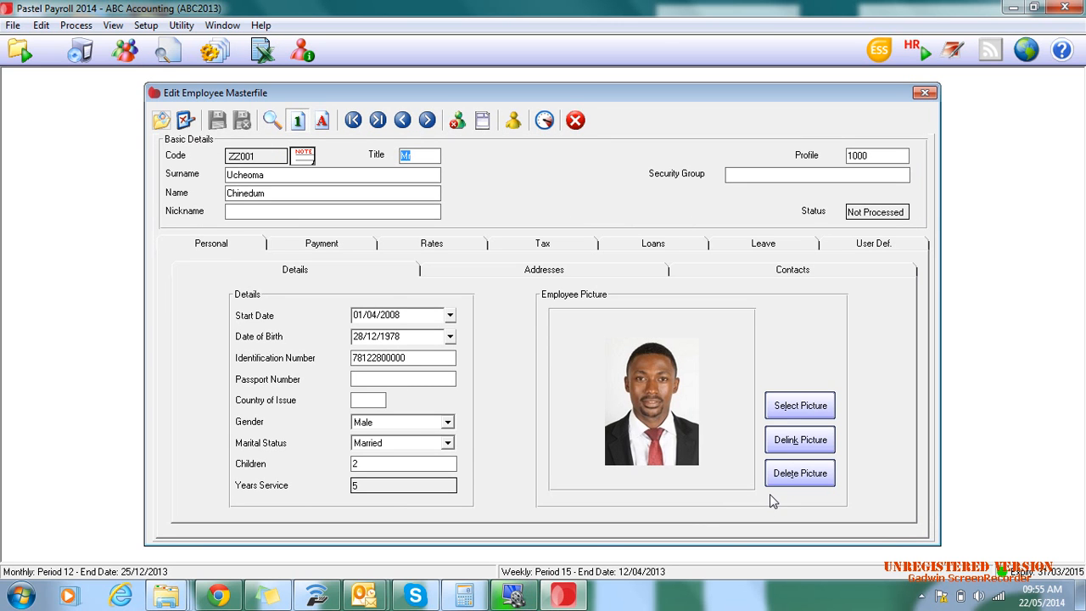
{"action": "left_click", "coordinate": [306, 158]}
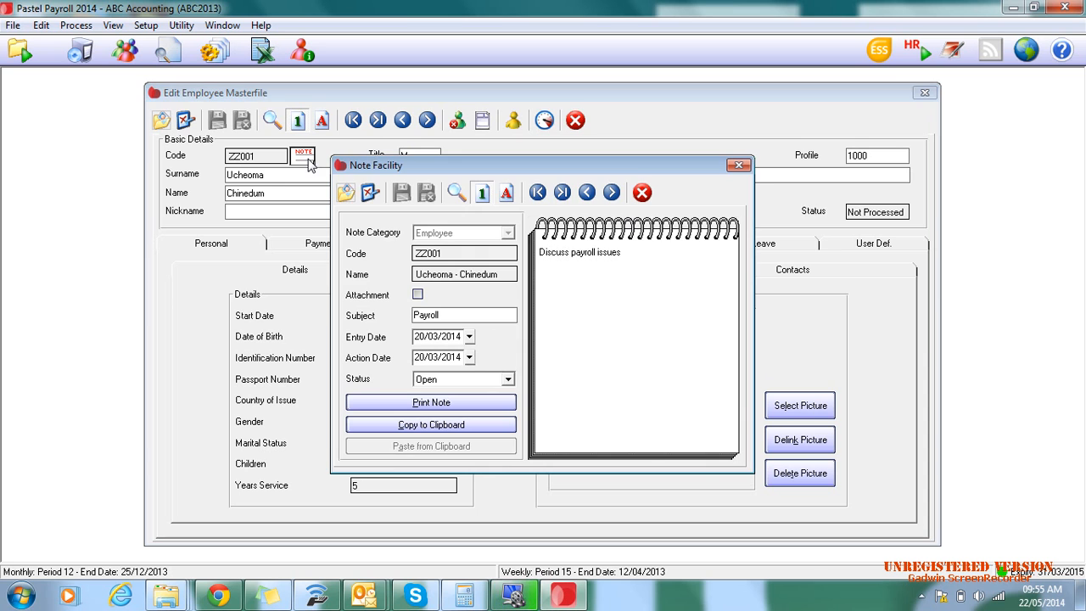
{"action": "left_click", "coordinate": [643, 192]}
{"action": "left_click", "coordinate": [426, 119]}
{"action": "left_click", "coordinate": [305, 158]}
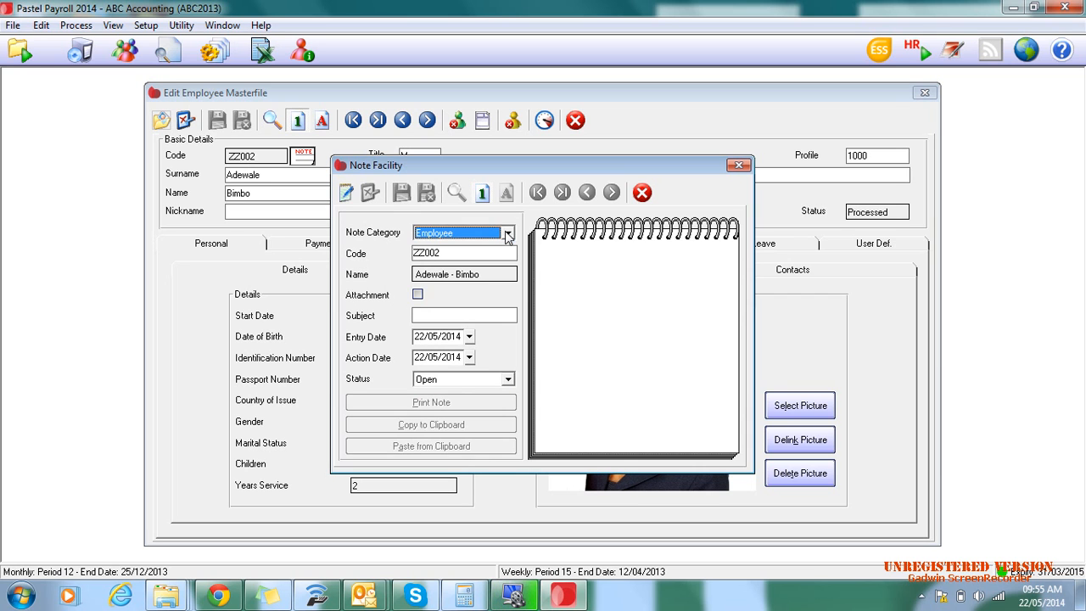
{"action": "left_click", "coordinate": [633, 192]}
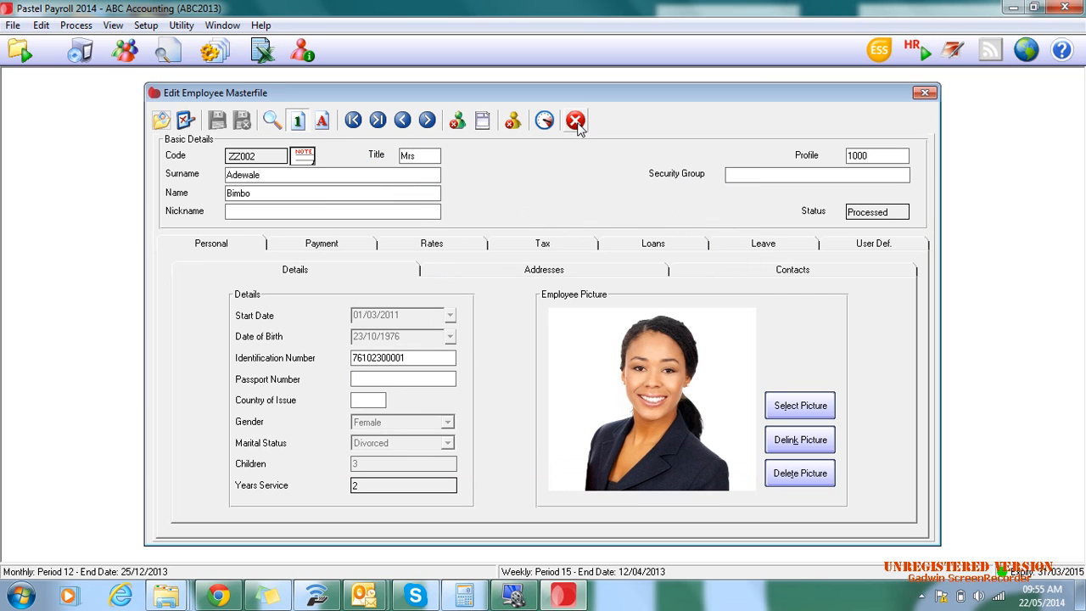
{"action": "left_click", "coordinate": [575, 119]}
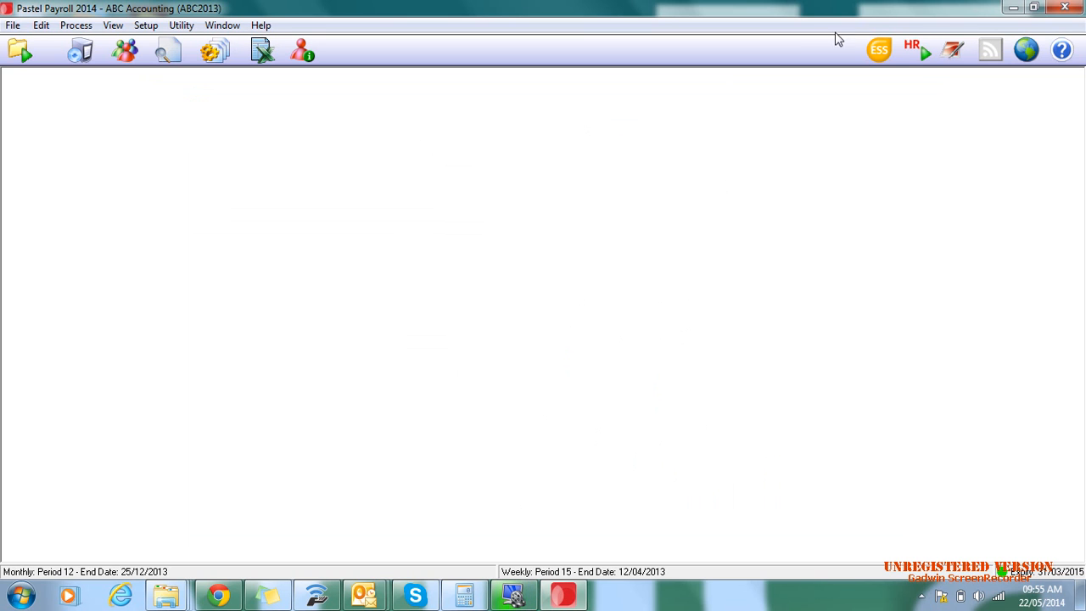
- Switch from payroll to the HR module and open the SA Demonstrations Company (_DEMO)
{"action": "left_click", "coordinate": [913, 56]}
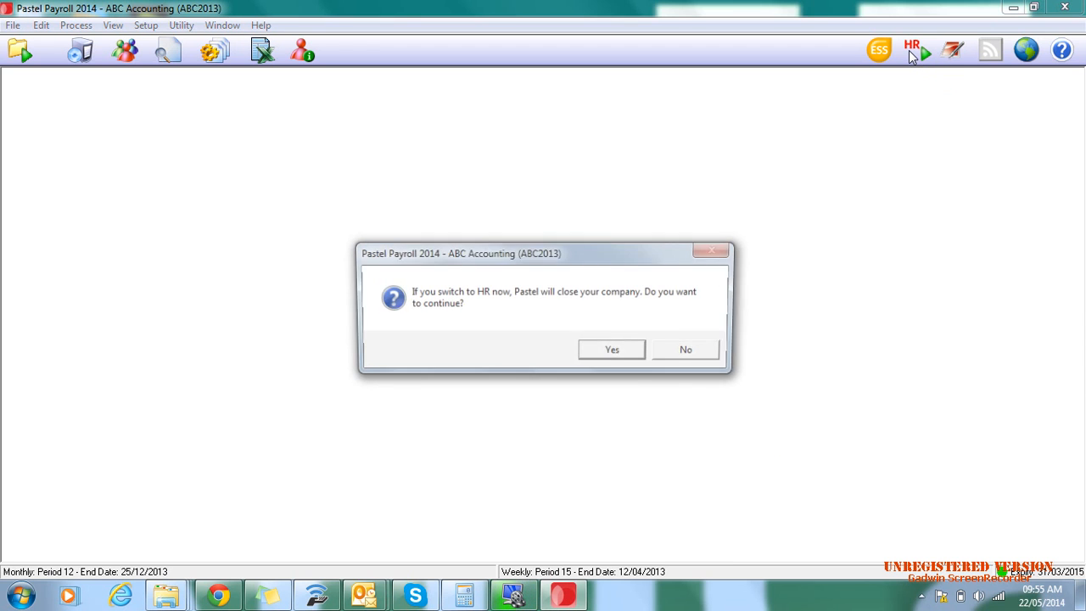
{"action": "left_click", "coordinate": [614, 353]}
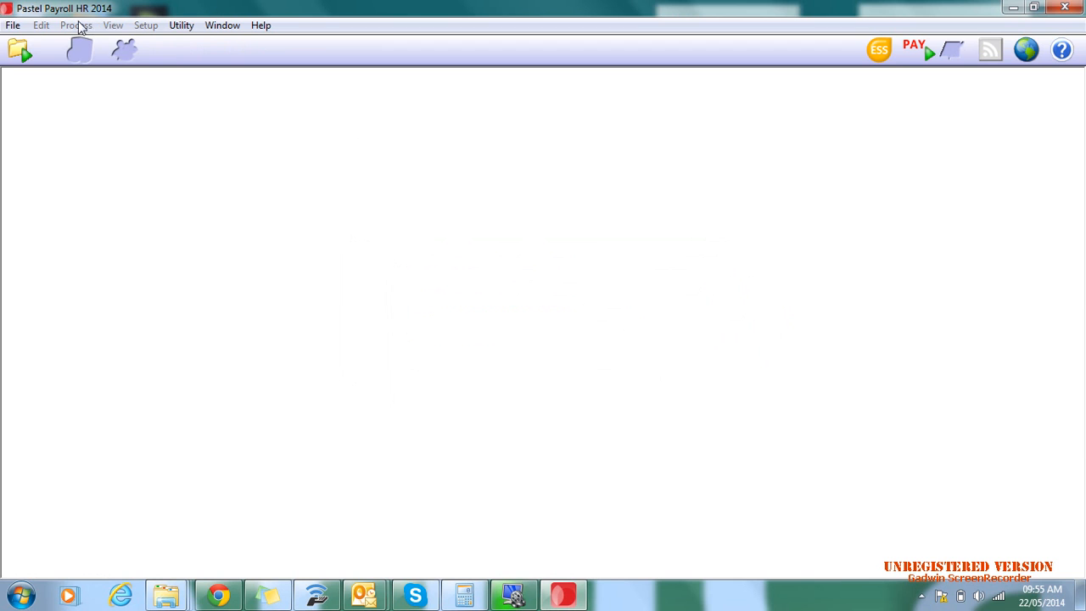
{"action": "left_click", "coordinate": [7, 28]}
{"action": "left_click", "coordinate": [140, 174]}
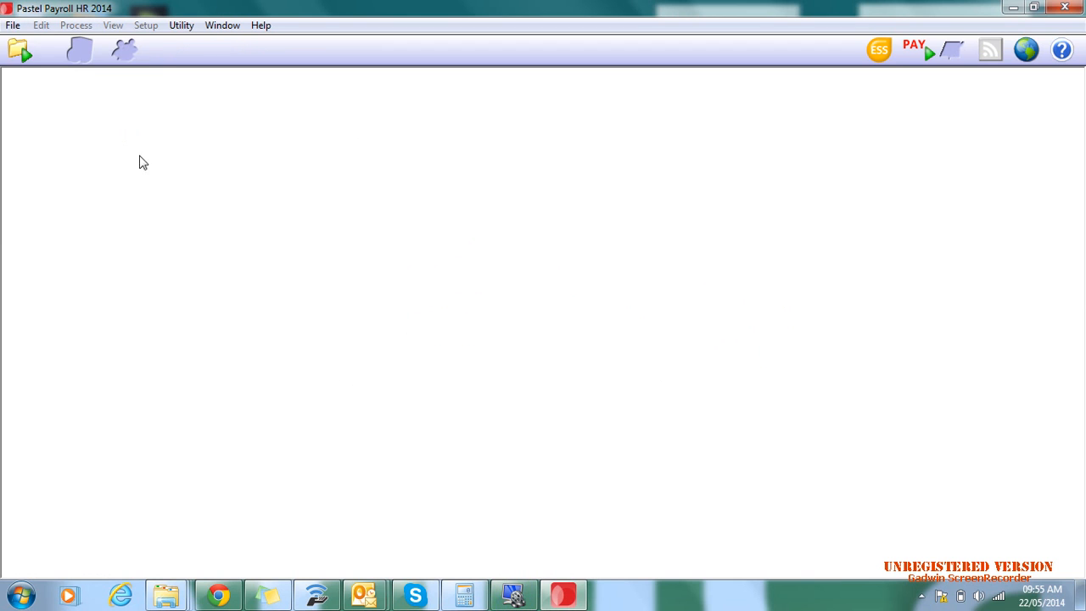
{"action": "left_click", "coordinate": [19, 49]}
{"action": "left_click", "coordinate": [506, 273]}
{"action": "double_click", "coordinate": [506, 273]}
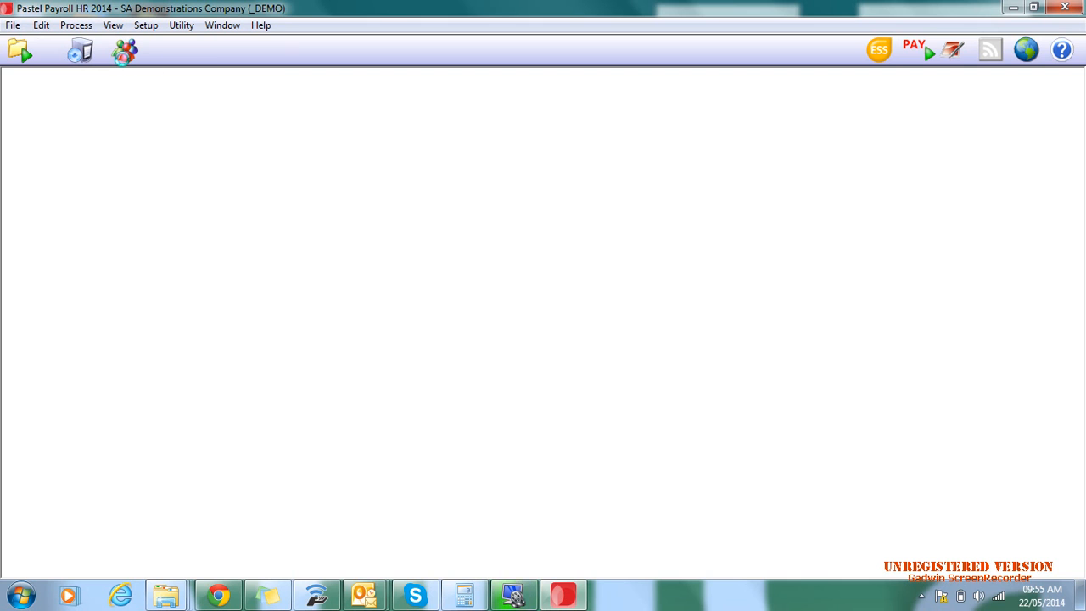
- Open the record of person 001 and review the job details, employment history and working days
{"action": "left_click", "coordinate": [123, 56]}
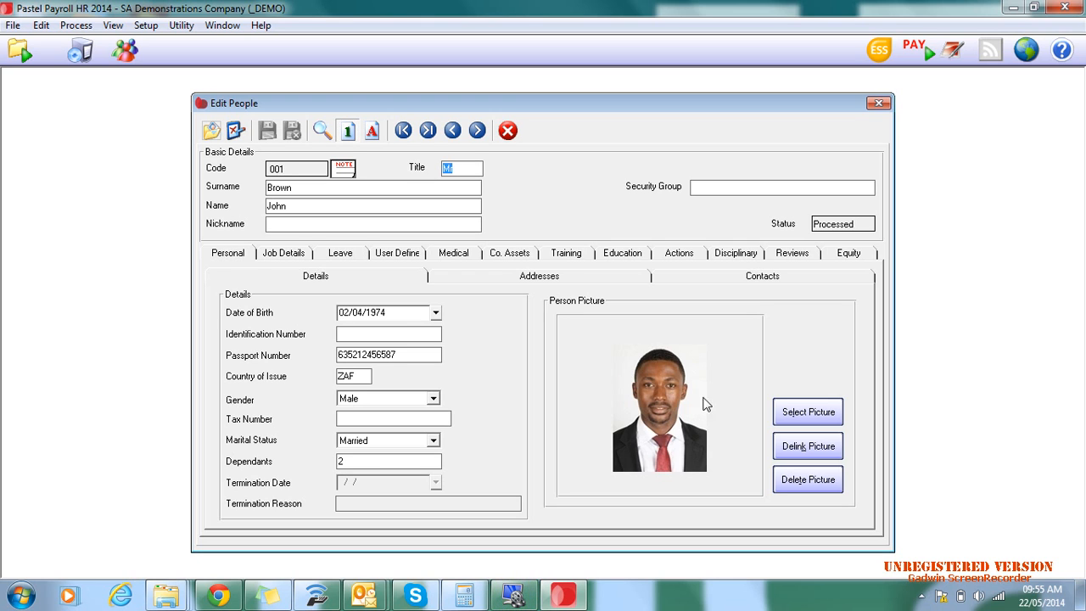
{"action": "left_click", "coordinate": [287, 252]}
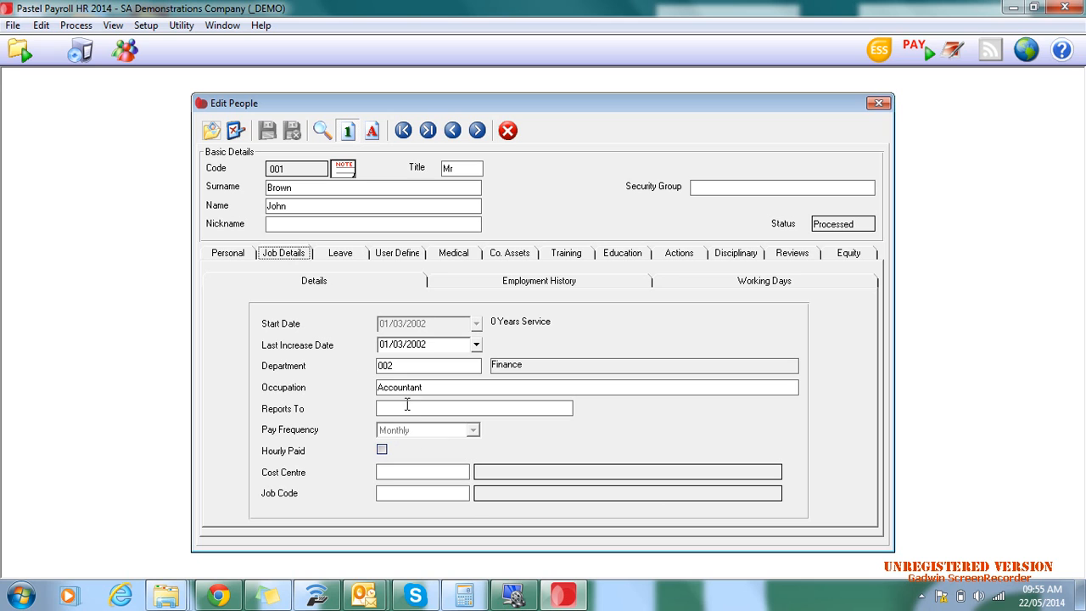
{"action": "left_click", "coordinate": [514, 283]}
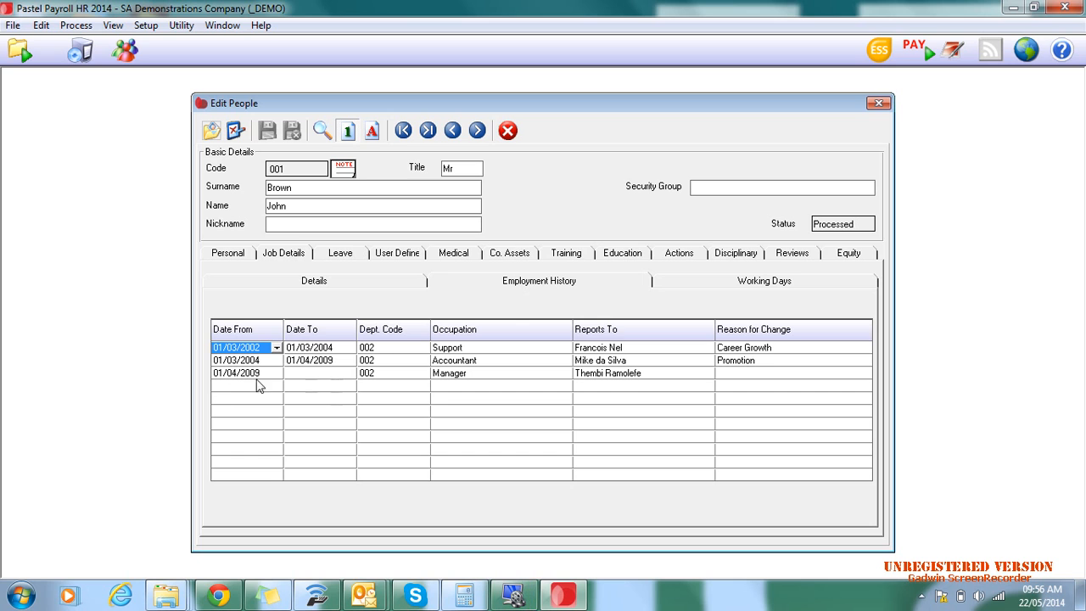
{"action": "left_click", "coordinate": [755, 279]}
- Review person 001's medical details, company assets, training, education and actions
{"action": "left_click", "coordinate": [448, 253]}
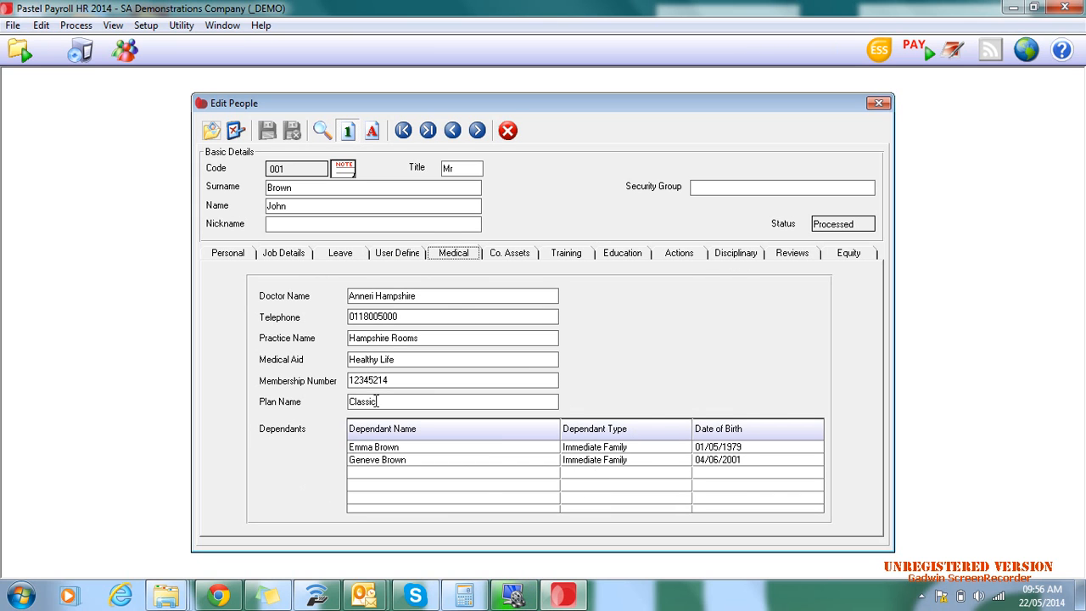
{"action": "left_click", "coordinate": [519, 256]}
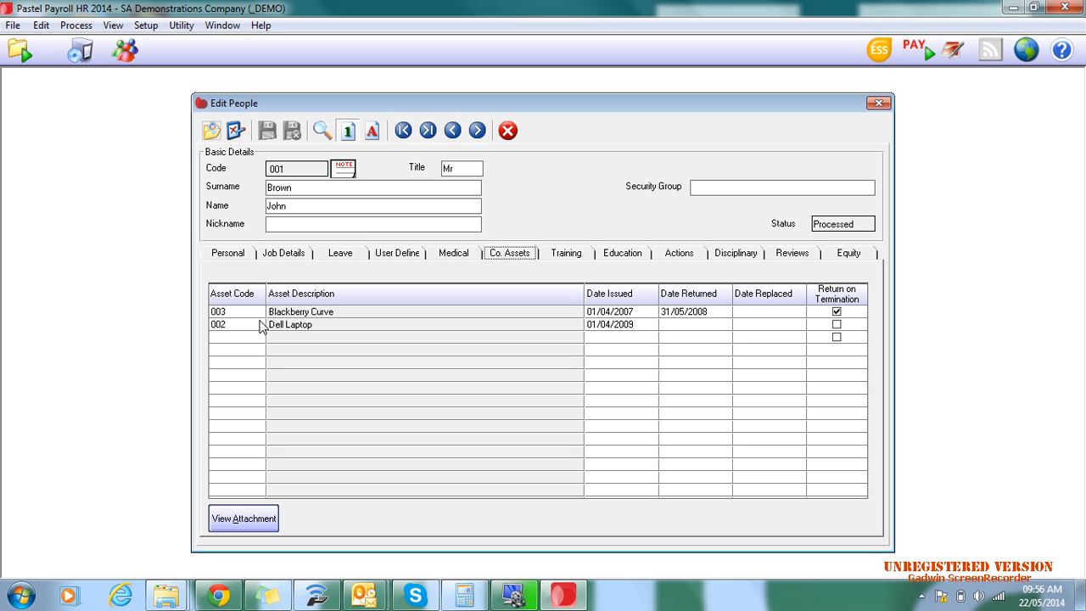
{"action": "left_click", "coordinate": [560, 258]}
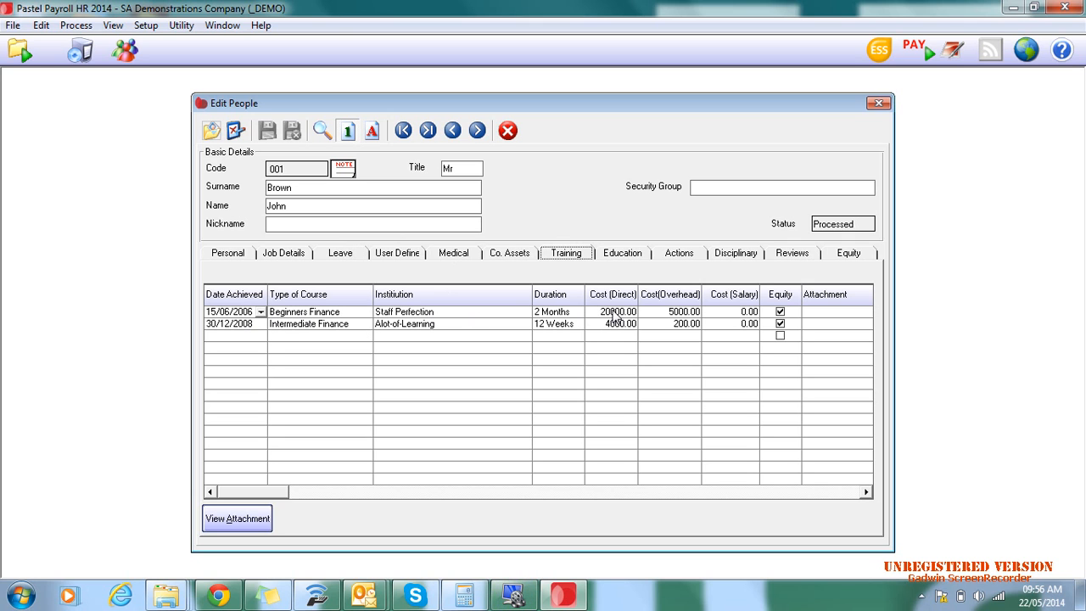
{"action": "left_click", "coordinate": [612, 254]}
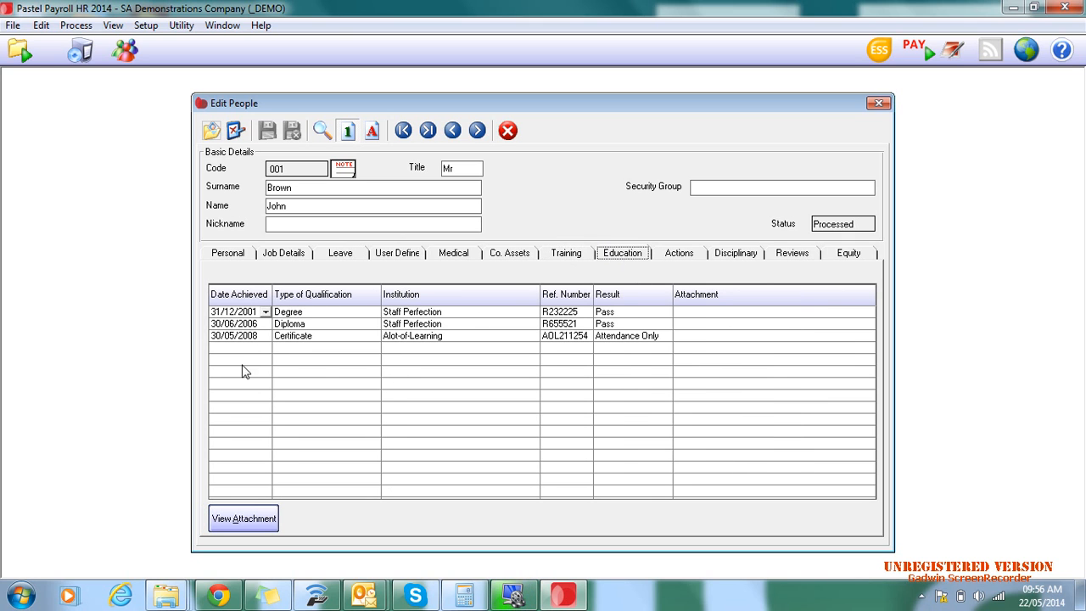
{"action": "left_click", "coordinate": [674, 253]}
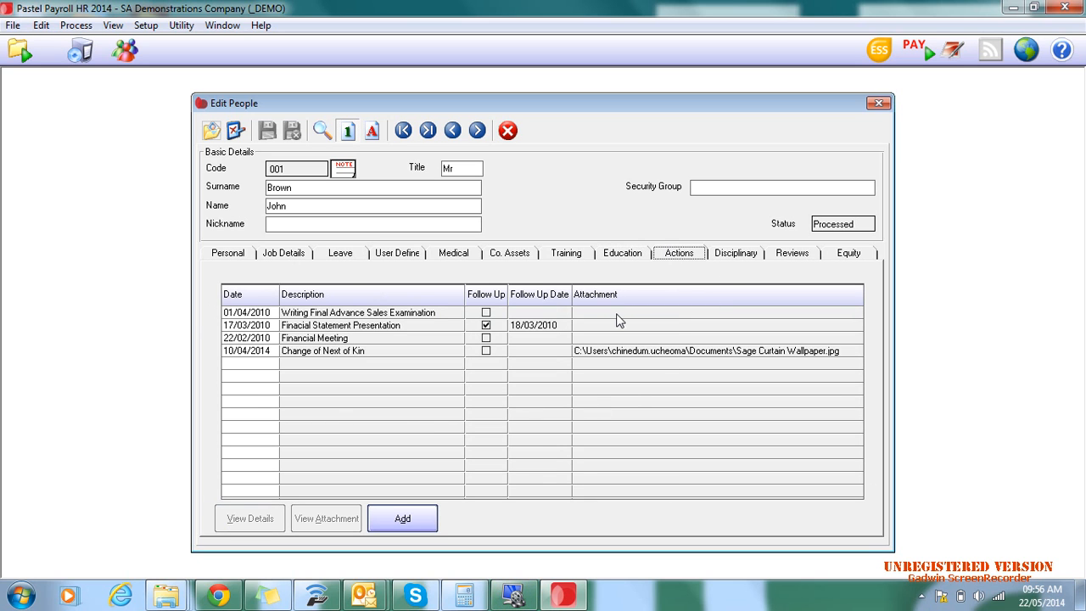
- View the details of person 001's disciplinary record dated 21/02/2014
{"action": "left_click", "coordinate": [721, 257]}
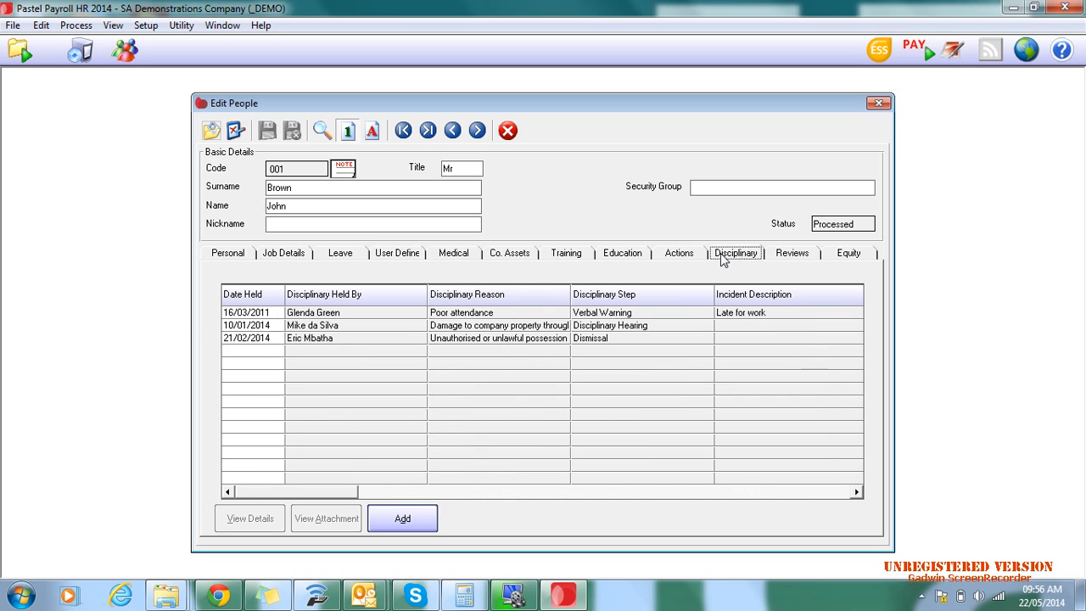
{"action": "left_click", "coordinate": [243, 338]}
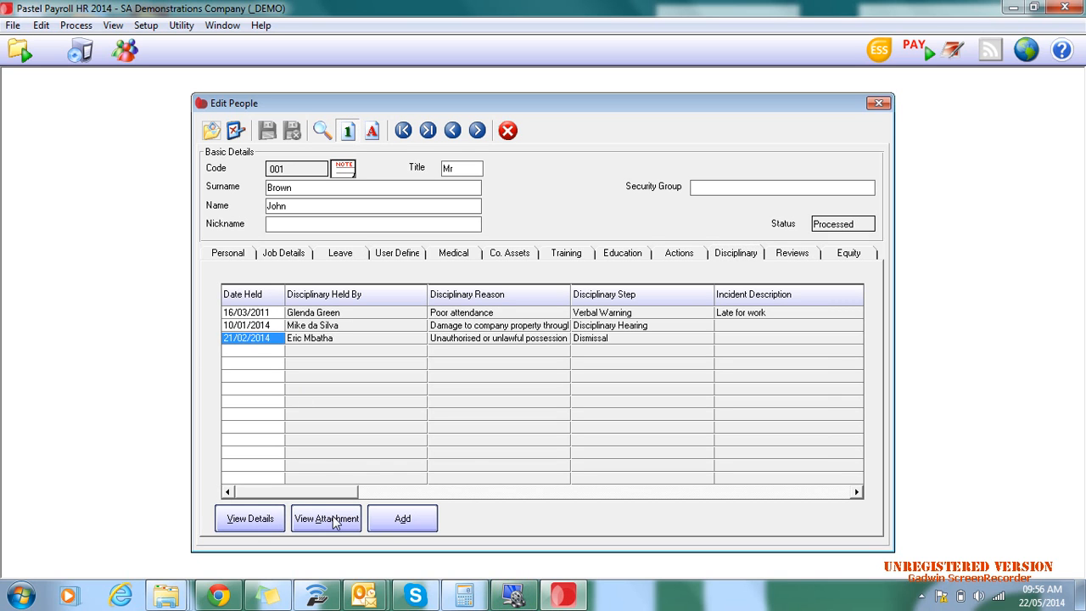
{"action": "left_click", "coordinate": [253, 519]}
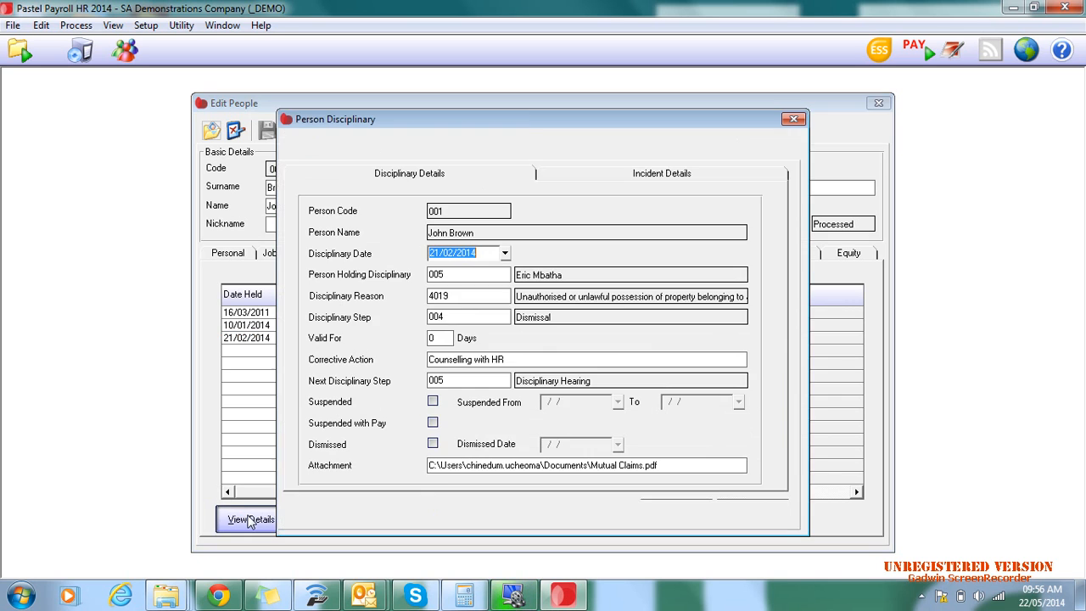
- Look through the full list of selectable disciplinary reasons, then close the list and the disciplinary record
{"action": "left_click", "coordinate": [492, 298]}
{"action": "left_click", "coordinate": [508, 296]}
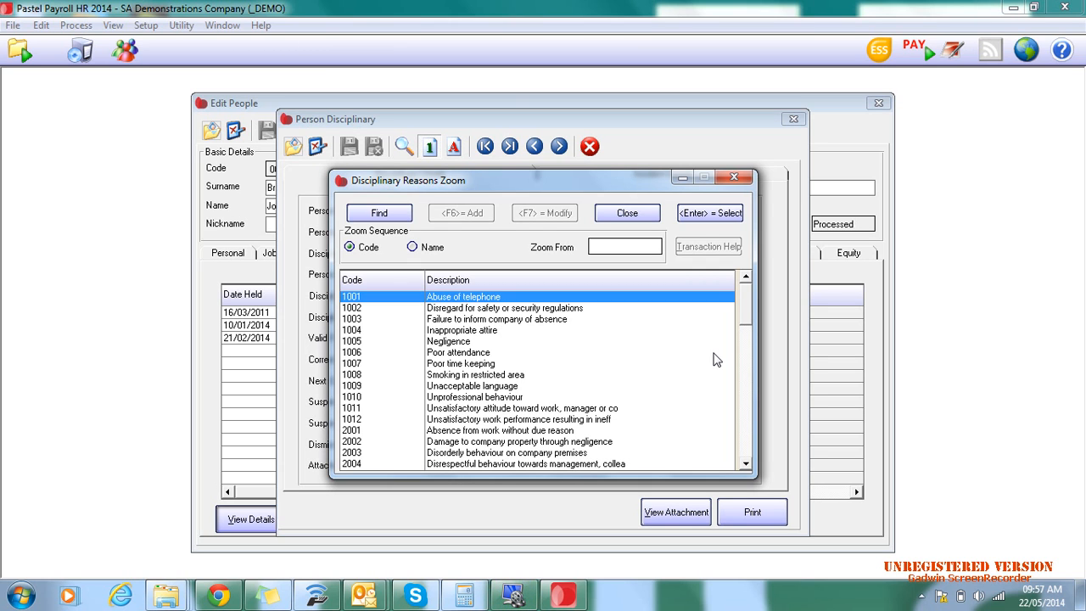
{"action": "scroll", "coordinate": [712, 360], "scroll_direction": "down", "scroll_amount": 4}
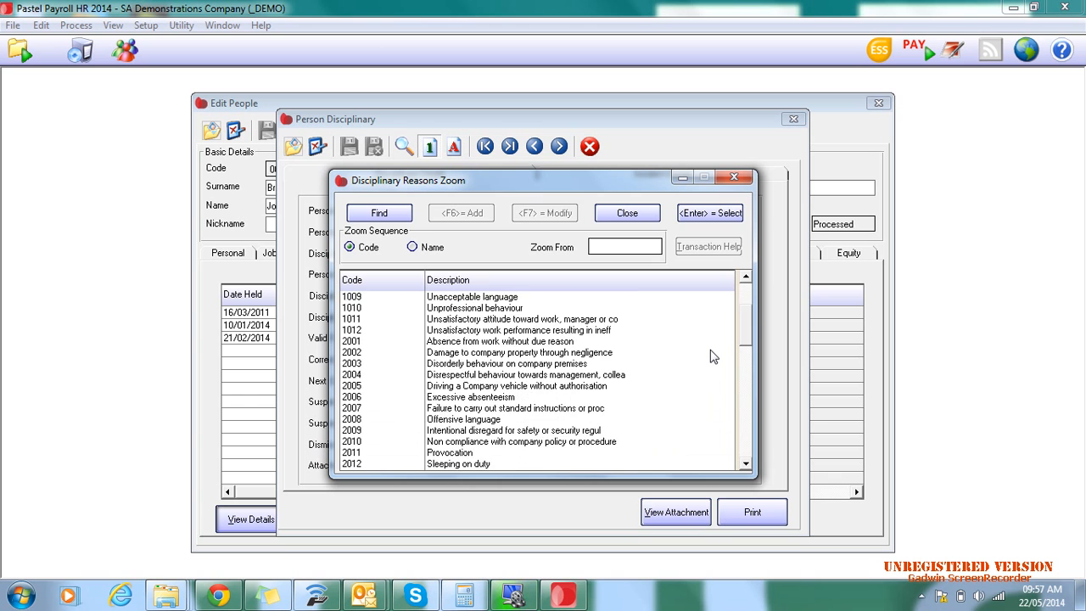
{"action": "scroll", "coordinate": [711, 356], "scroll_direction": "down", "scroll_amount": 6}
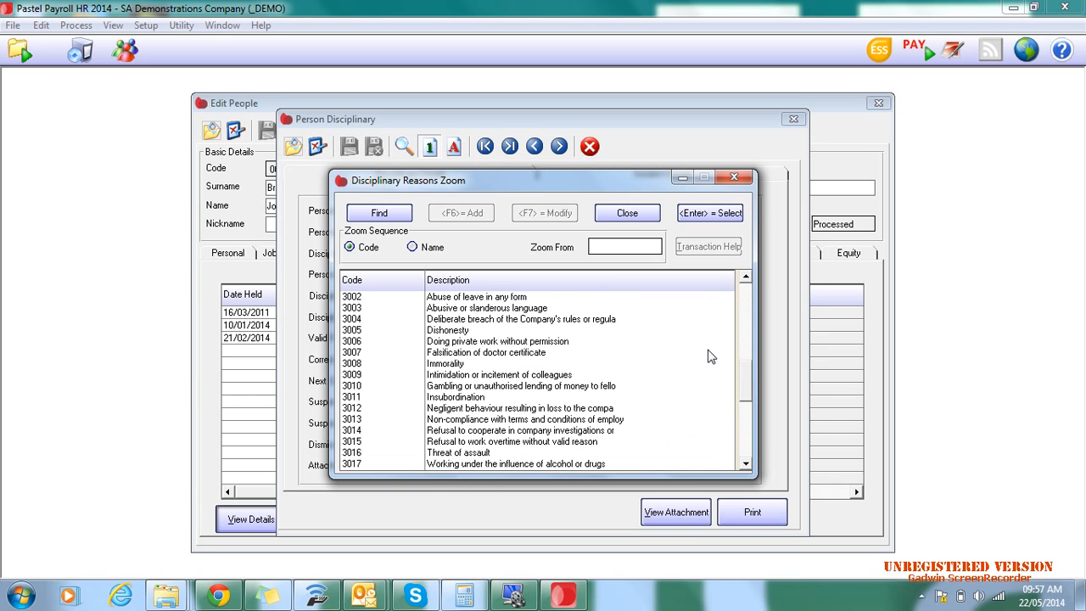
{"action": "scroll", "coordinate": [711, 357], "scroll_direction": "down", "scroll_amount": 5}
{"action": "scroll", "coordinate": [711, 357], "scroll_direction": "down", "scroll_amount": 2}
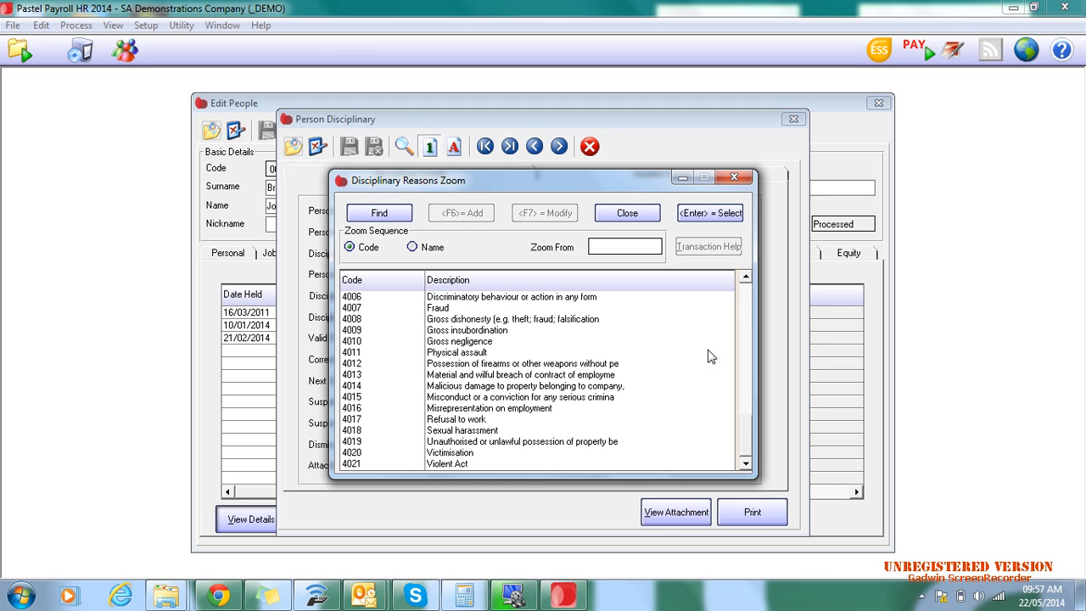
{"action": "left_click", "coordinate": [734, 176]}
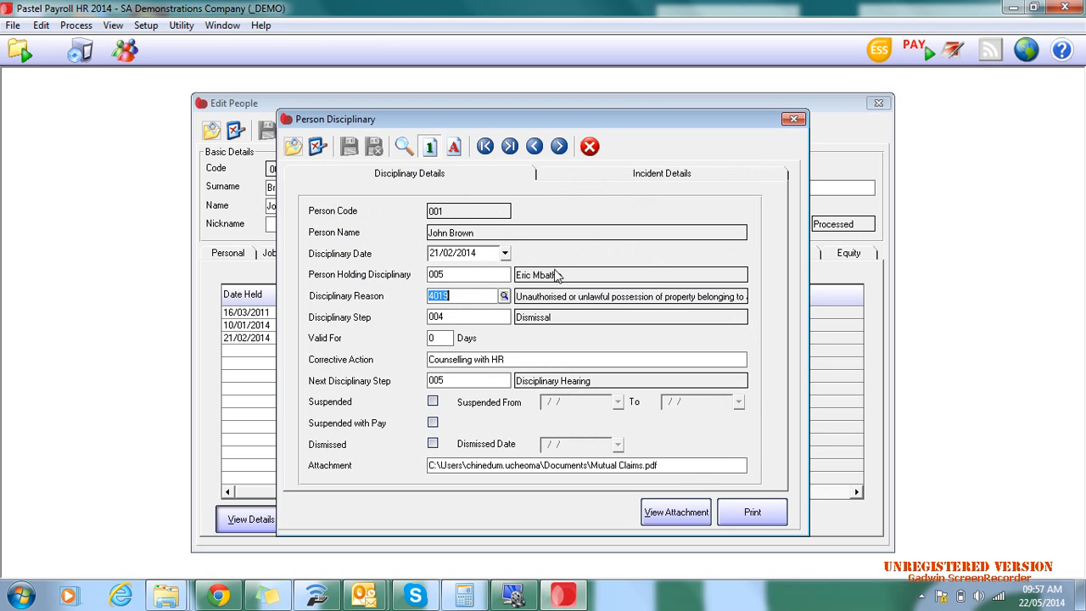
{"action": "left_click", "coordinate": [590, 146]}
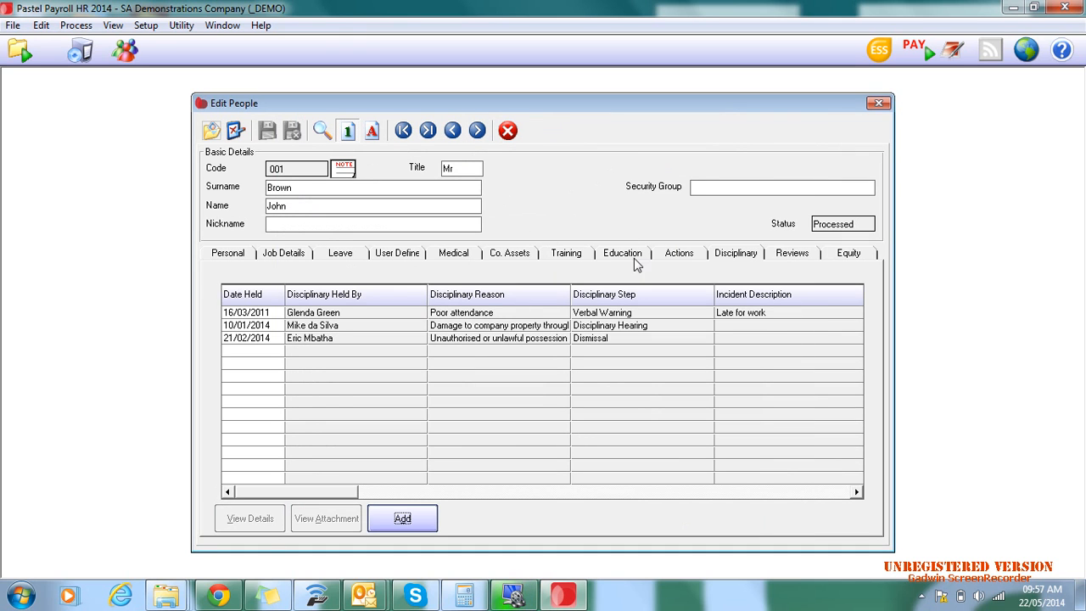
- Start a performance review for person 001 based on FIN01 Financial Employee Review and try to view its attachment
{"action": "left_click", "coordinate": [802, 254]}
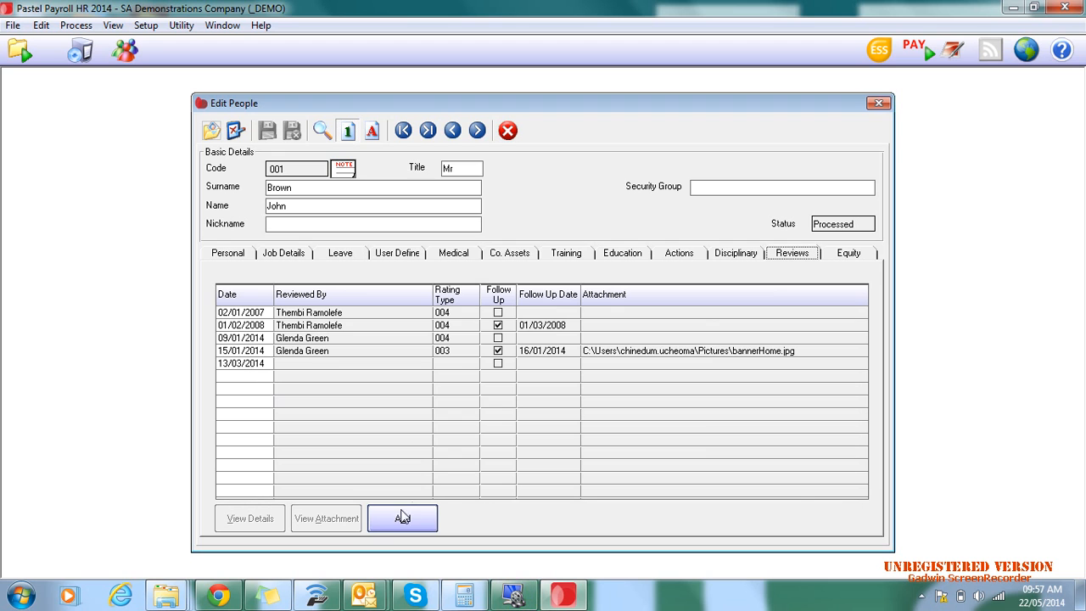
{"action": "left_click", "coordinate": [403, 516]}
{"action": "left_click", "coordinate": [511, 251]}
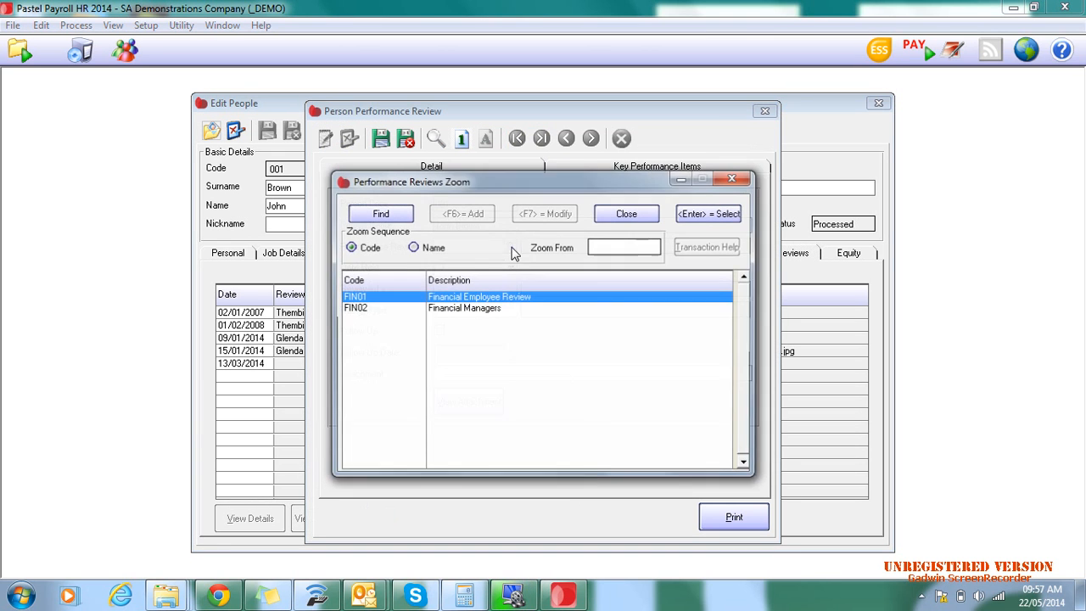
{"action": "double_click", "coordinate": [484, 298]}
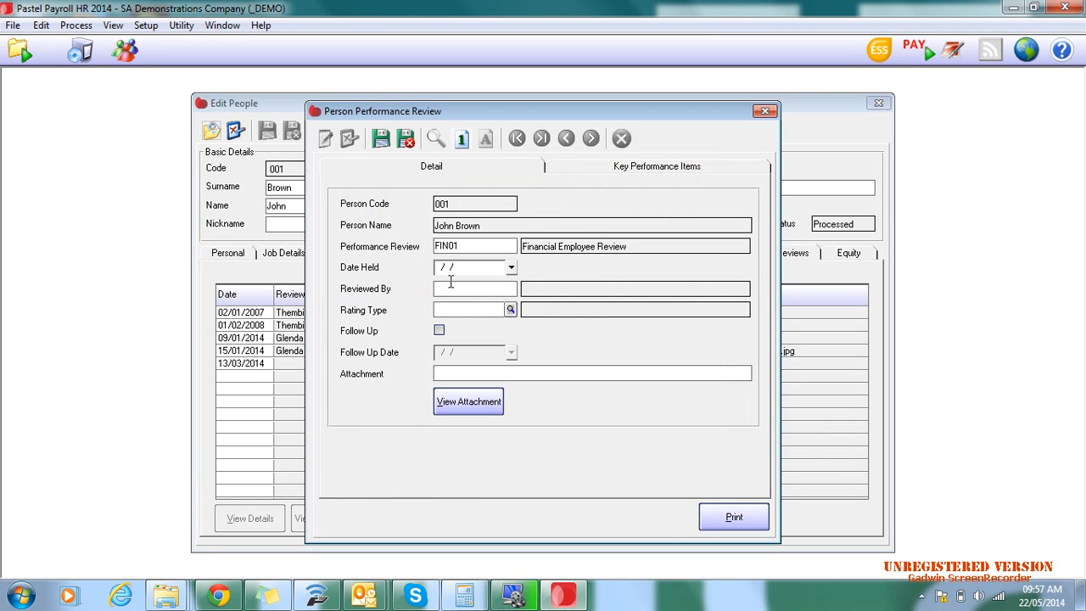
{"action": "left_click", "coordinate": [468, 404]}
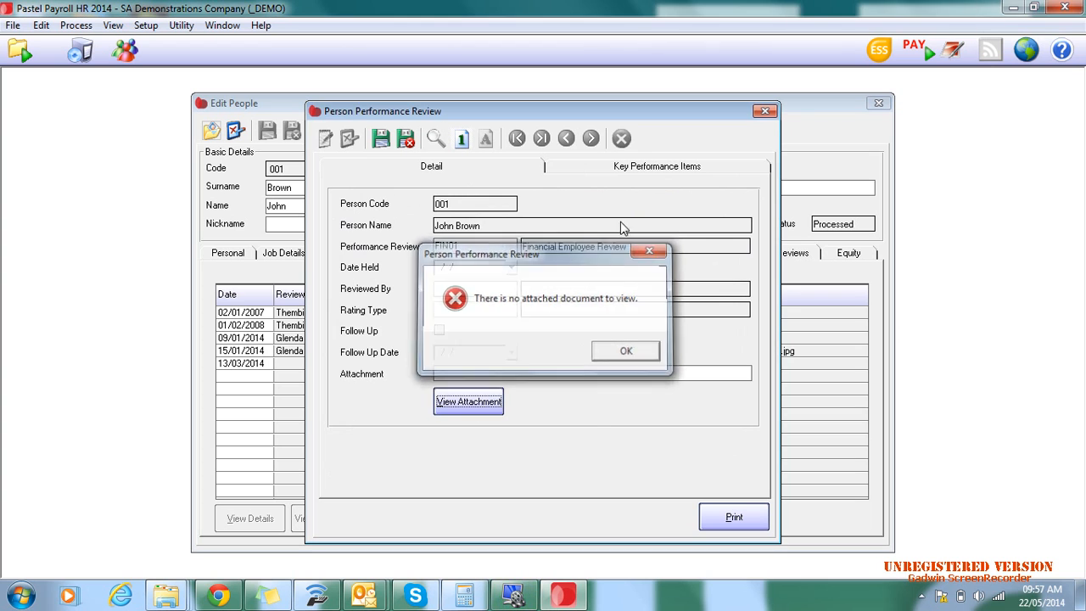
{"action": "key", "text": "Return"}
- Check the review's Key Performance Items, try to print it, decline saving and close the review
{"action": "left_click", "coordinate": [638, 166]}
{"action": "left_click", "coordinate": [735, 518]}
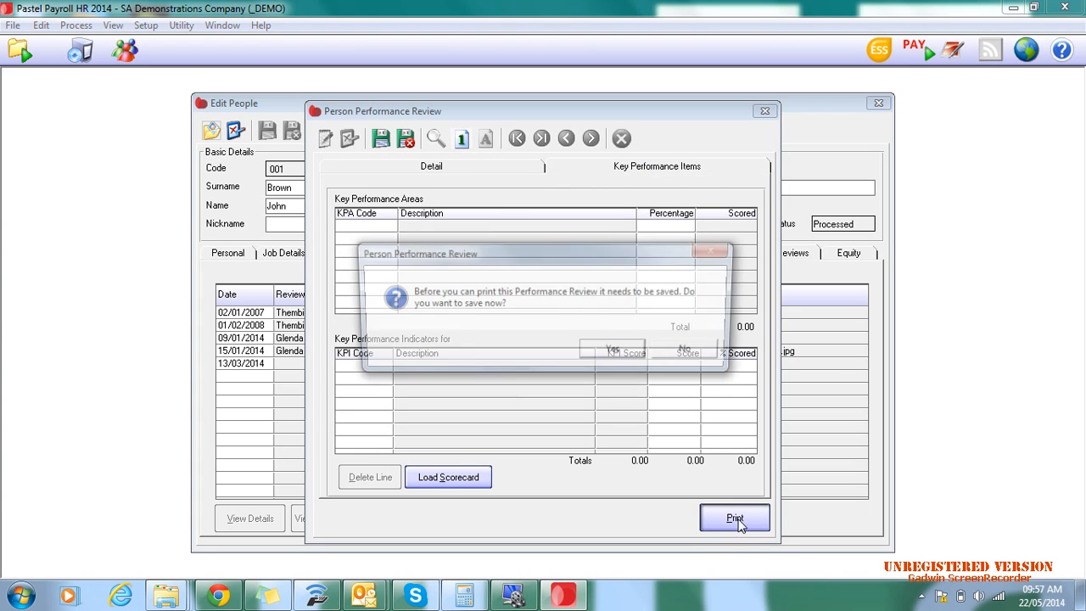
{"action": "left_click", "coordinate": [668, 357]}
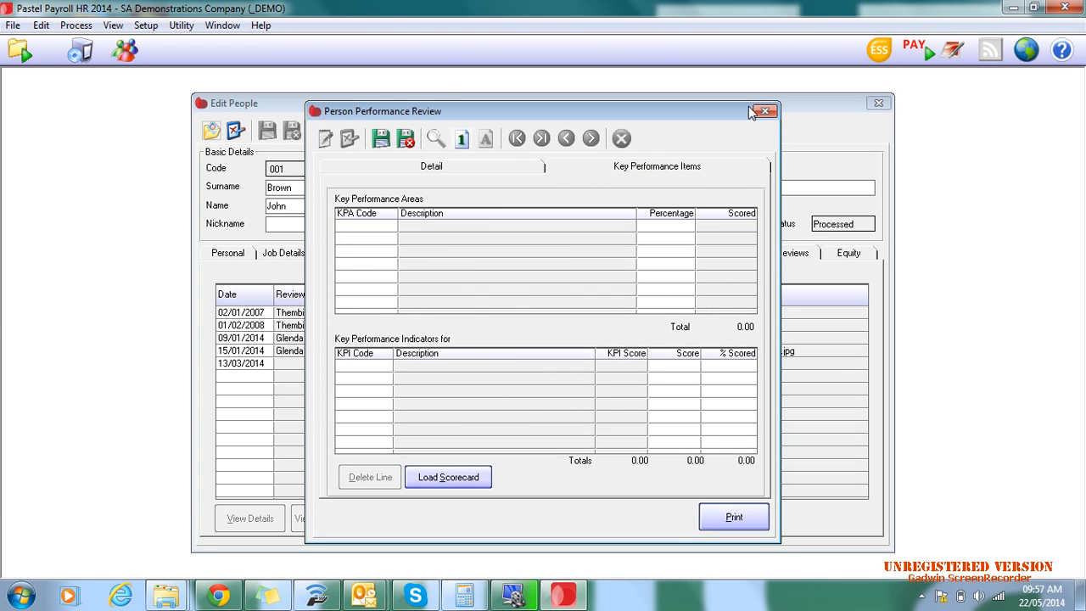
{"action": "left_click", "coordinate": [626, 139]}
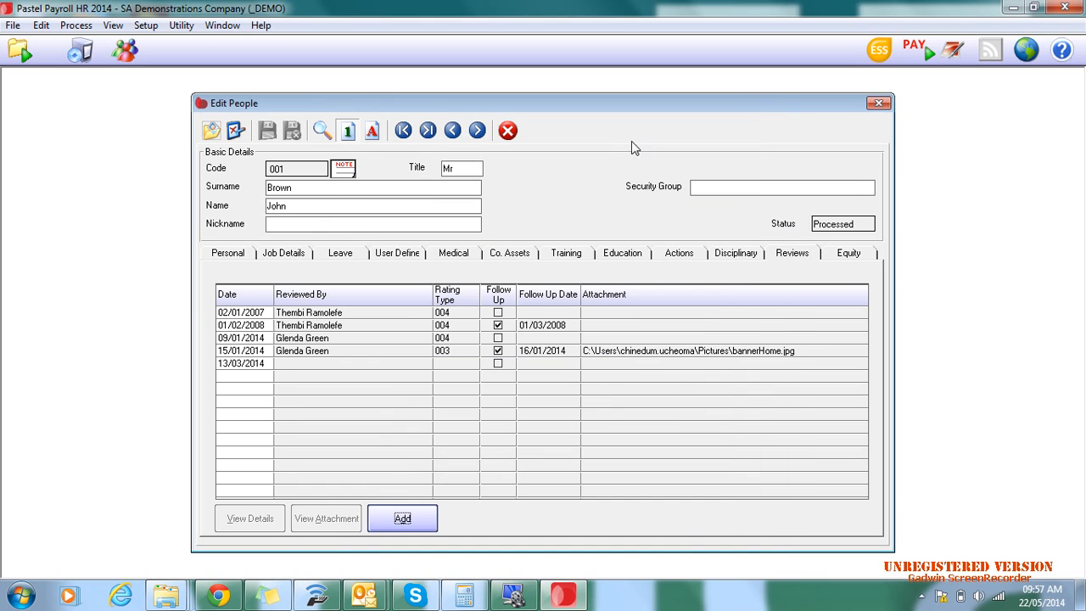
- View person 001's equity details, then close the person's record
{"action": "left_click", "coordinate": [851, 254]}
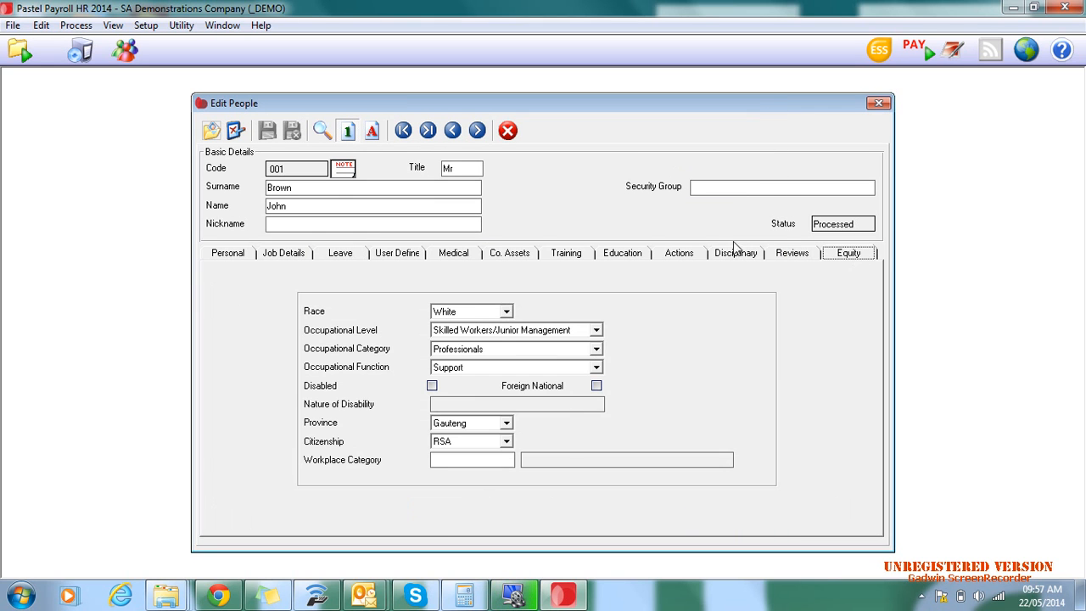
{"action": "left_click", "coordinate": [613, 256]}
{"action": "left_click", "coordinate": [513, 131]}
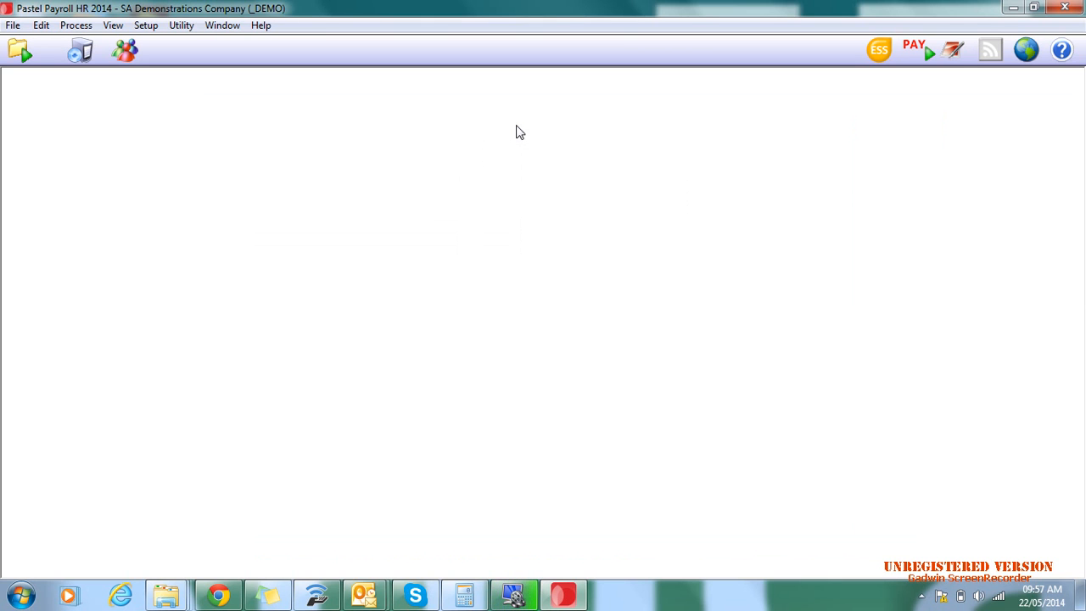
- View the Birthday Listing people report through to its last month, then close it
{"action": "left_click", "coordinate": [119, 25]}
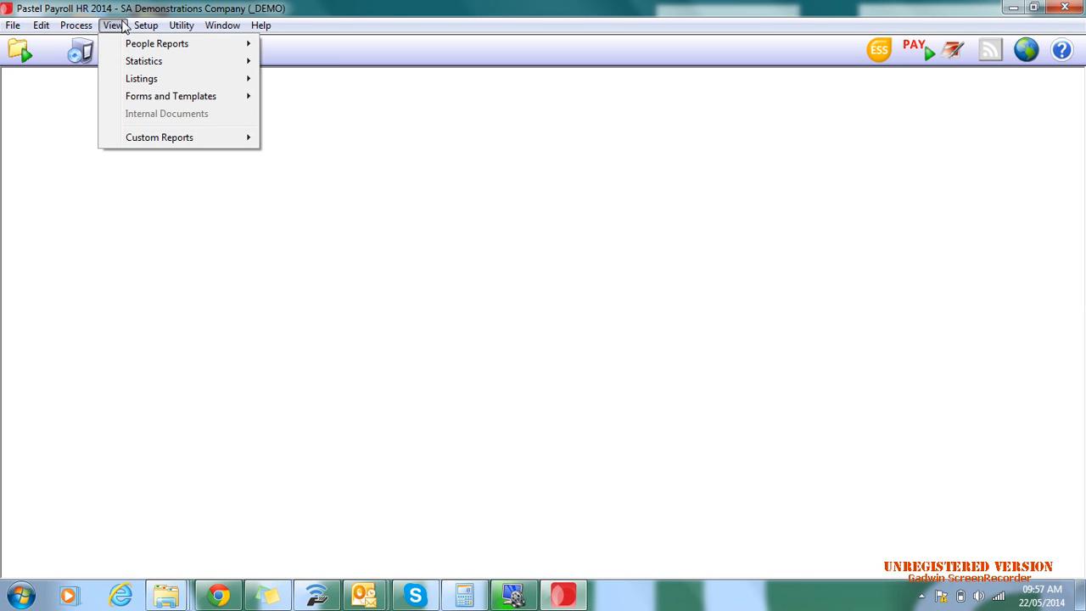
{"action": "mouse_move", "coordinate": [122, 44]}
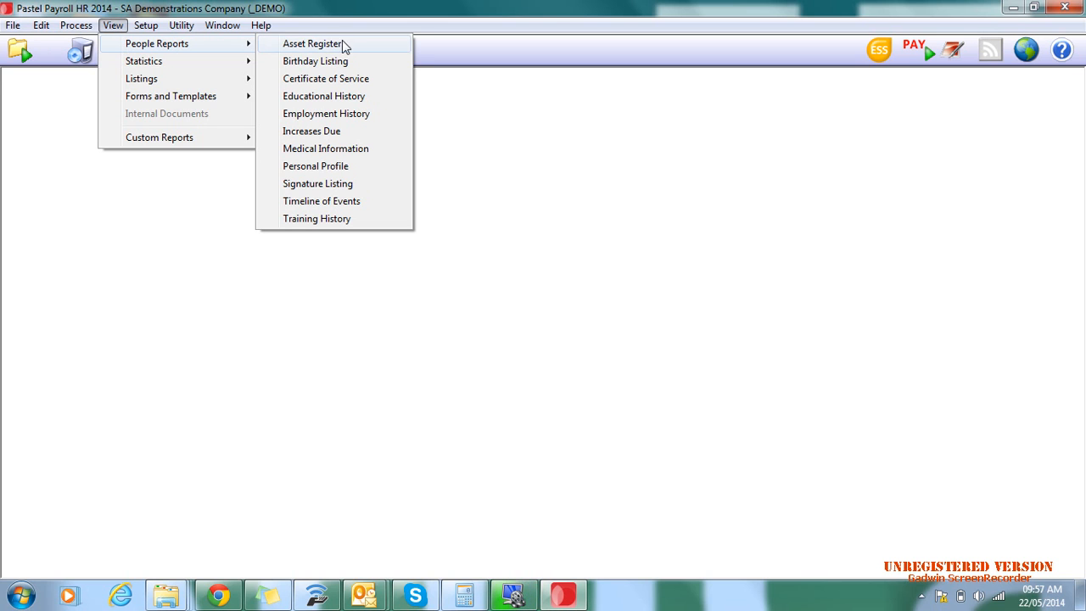
{"action": "left_click", "coordinate": [357, 62]}
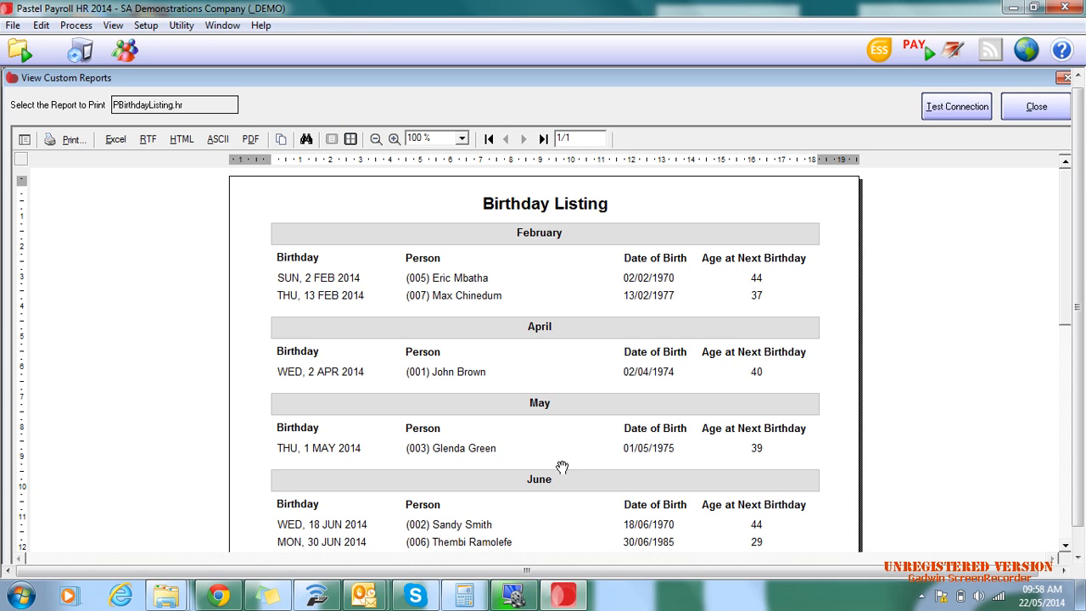
{"action": "scroll", "coordinate": [586, 448], "scroll_direction": "down", "scroll_amount": 2}
{"action": "scroll", "coordinate": [594, 396], "scroll_direction": "down", "scroll_amount": 4}
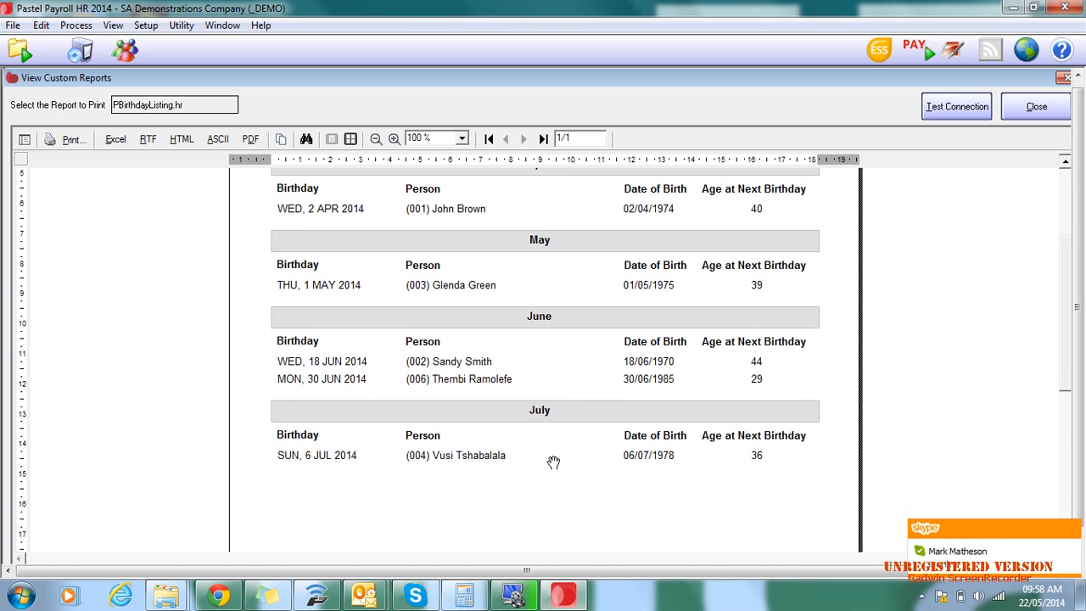
{"action": "scroll", "coordinate": [590, 246], "scroll_direction": "up", "scroll_amount": 3}
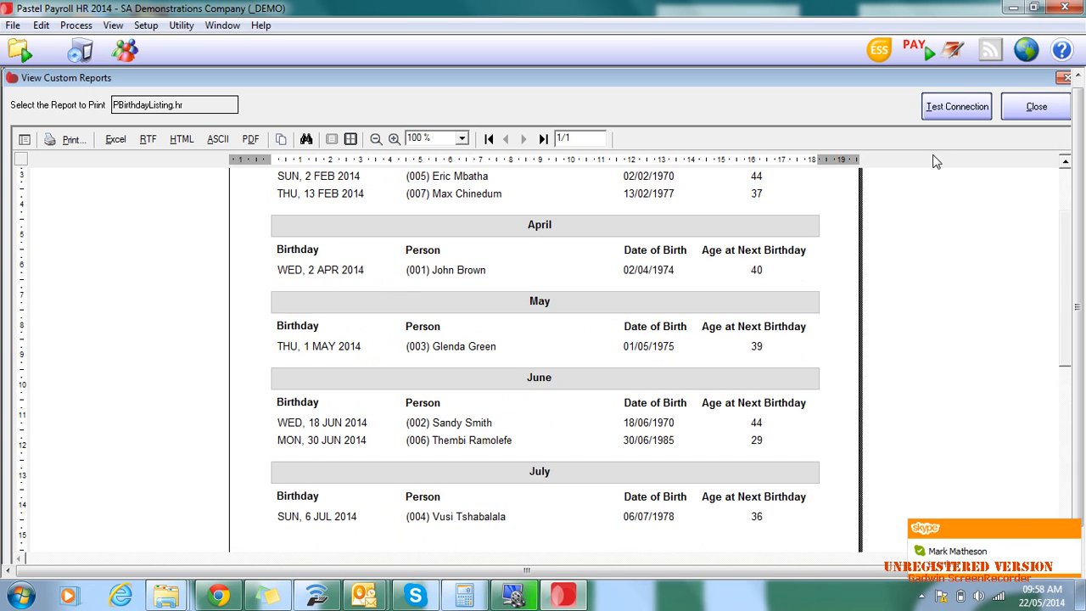
{"action": "left_click", "coordinate": [1036, 106]}
- View the Departmental Head Count statistics report with its pie chart, then close the report
{"action": "left_click", "coordinate": [124, 25]}
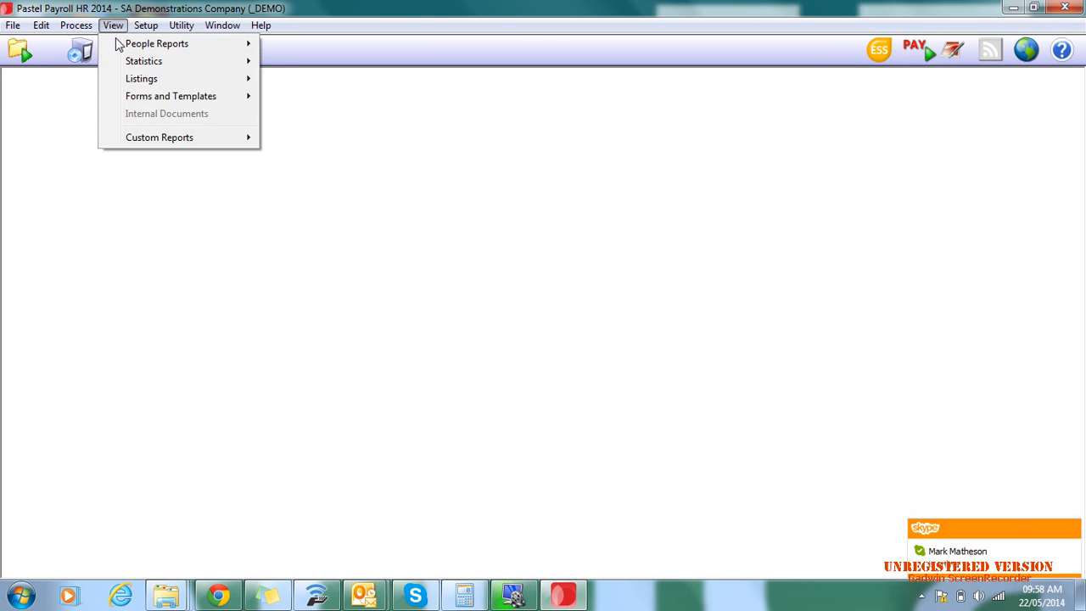
{"action": "mouse_move", "coordinate": [127, 66]}
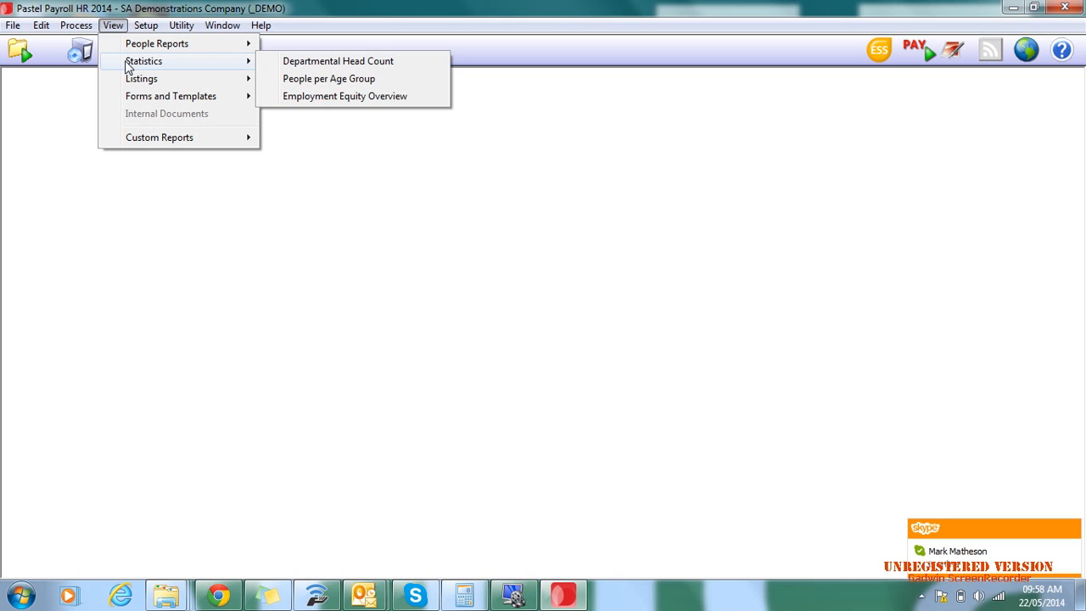
{"action": "left_click", "coordinate": [365, 68]}
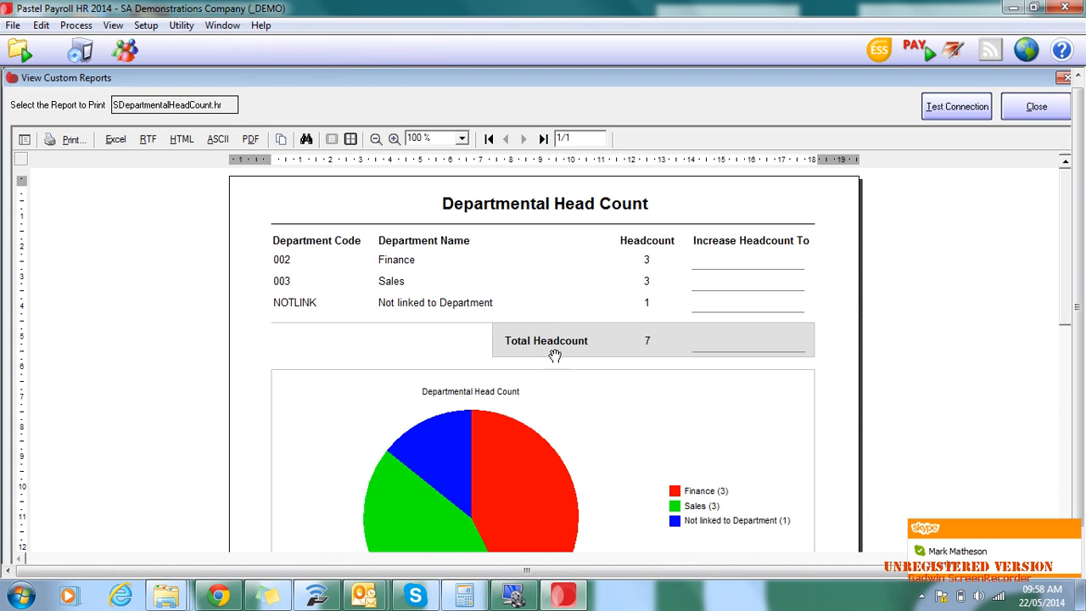
{"action": "mouse_move", "coordinate": [646, 466]}
{"action": "left_mouse_down"}
{"action": "mouse_move", "coordinate": [635, 336]}
{"action": "mouse_move", "coordinate": [643, 228]}
{"action": "mouse_move", "coordinate": [646, 472]}
{"action": "left_mouse_up"}
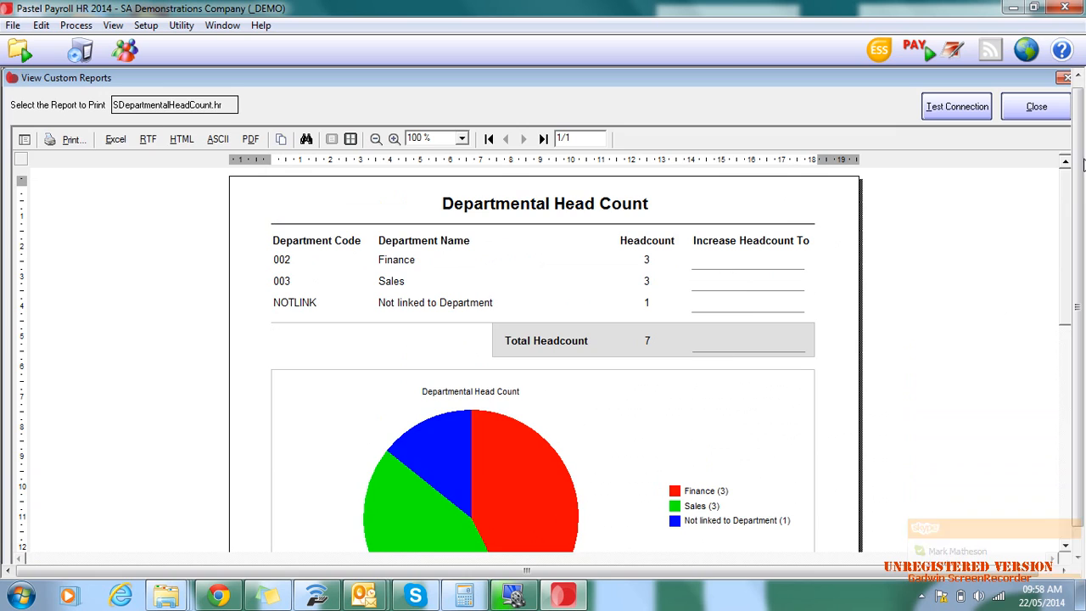
{"action": "left_click", "coordinate": [1052, 111]}
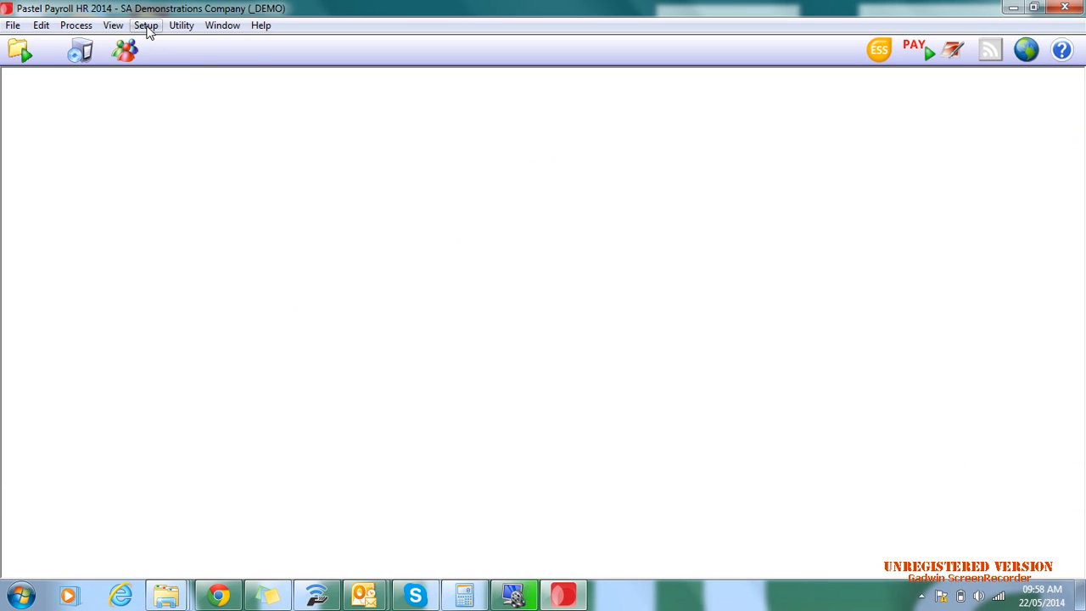
- Read through the first page of the Employment Contract template, then close it
{"action": "left_click", "coordinate": [113, 26]}
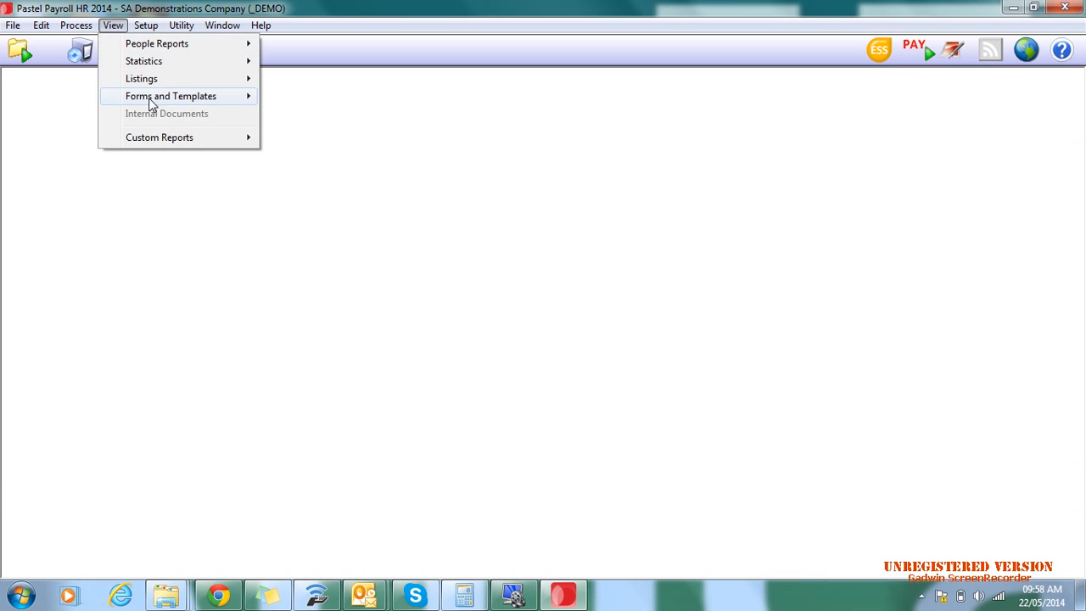
{"action": "mouse_move", "coordinate": [150, 102]}
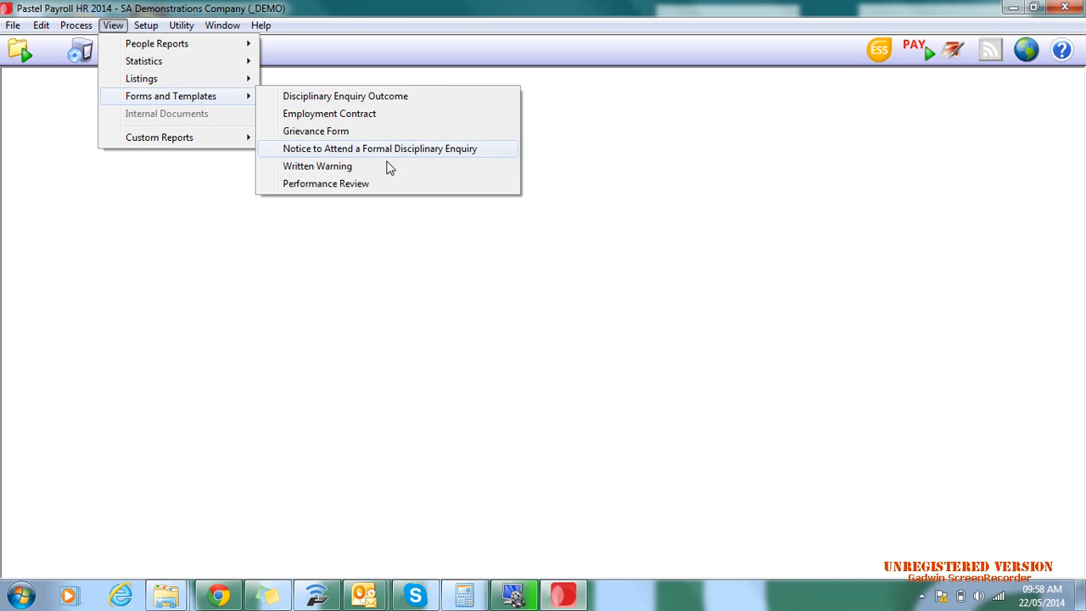
{"action": "left_click", "coordinate": [324, 118]}
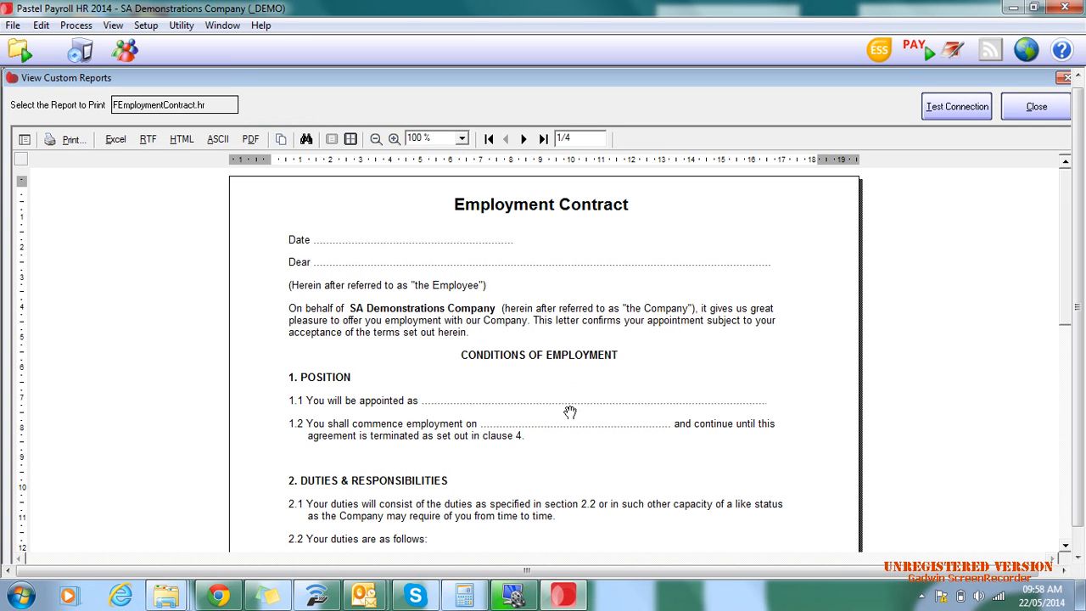
{"action": "scroll", "coordinate": [627, 475], "scroll_direction": "down", "scroll_amount": 1}
{"action": "scroll", "coordinate": [636, 489], "scroll_direction": "down", "scroll_amount": 6}
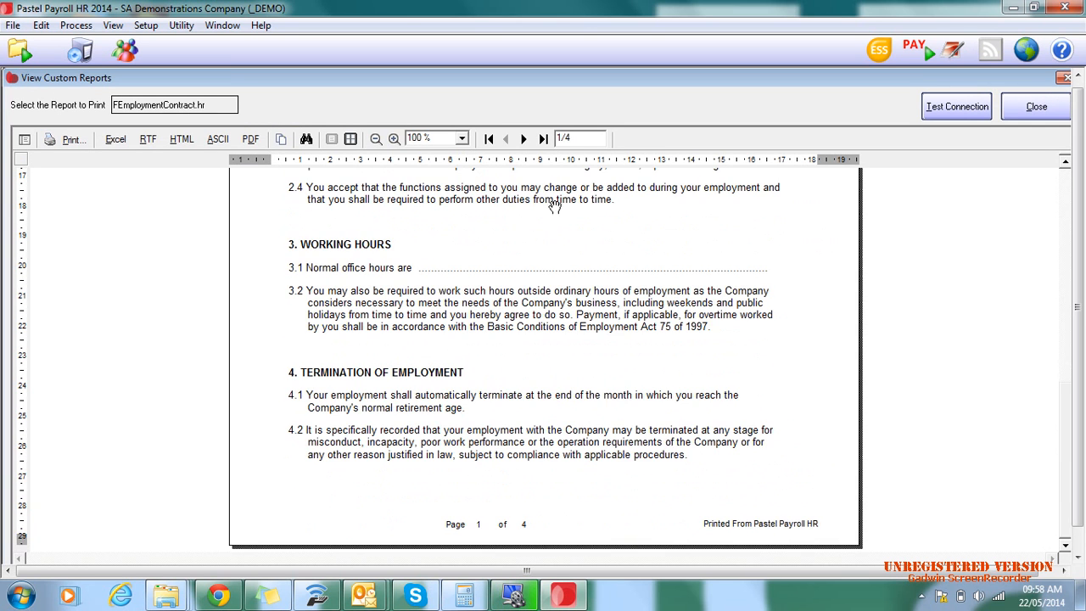
{"action": "scroll", "coordinate": [642, 521], "scroll_direction": "up", "scroll_amount": 3}
{"action": "scroll", "coordinate": [642, 521], "scroll_direction": "up", "scroll_amount": 1}
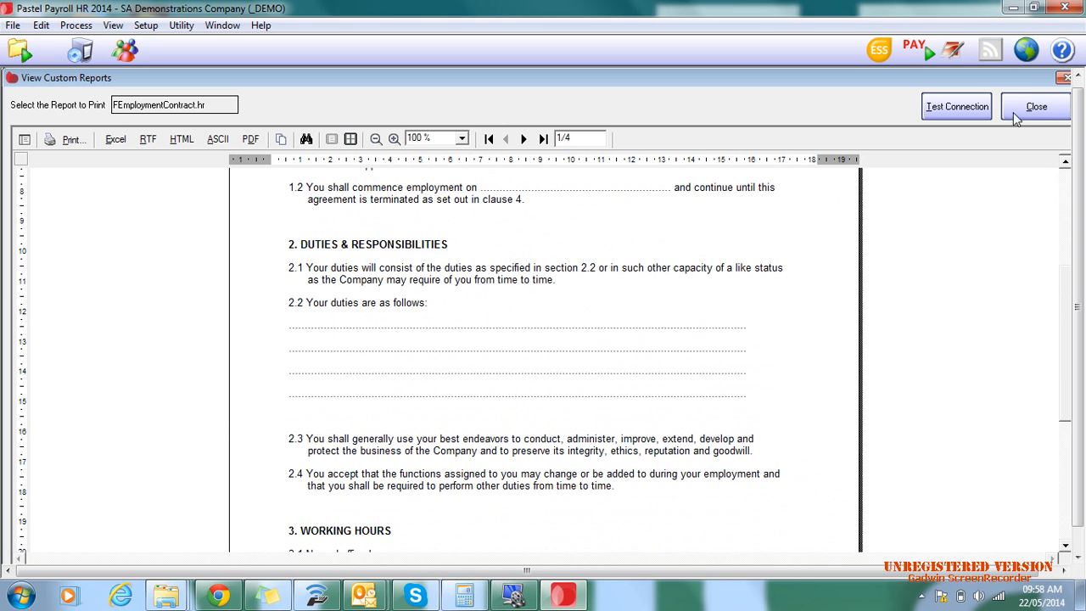
{"action": "scroll", "coordinate": [628, 416], "scroll_direction": "up", "scroll_amount": 3}
{"action": "scroll", "coordinate": [640, 386], "scroll_direction": "up", "scroll_amount": 2}
{"action": "left_click", "coordinate": [1053, 113]}
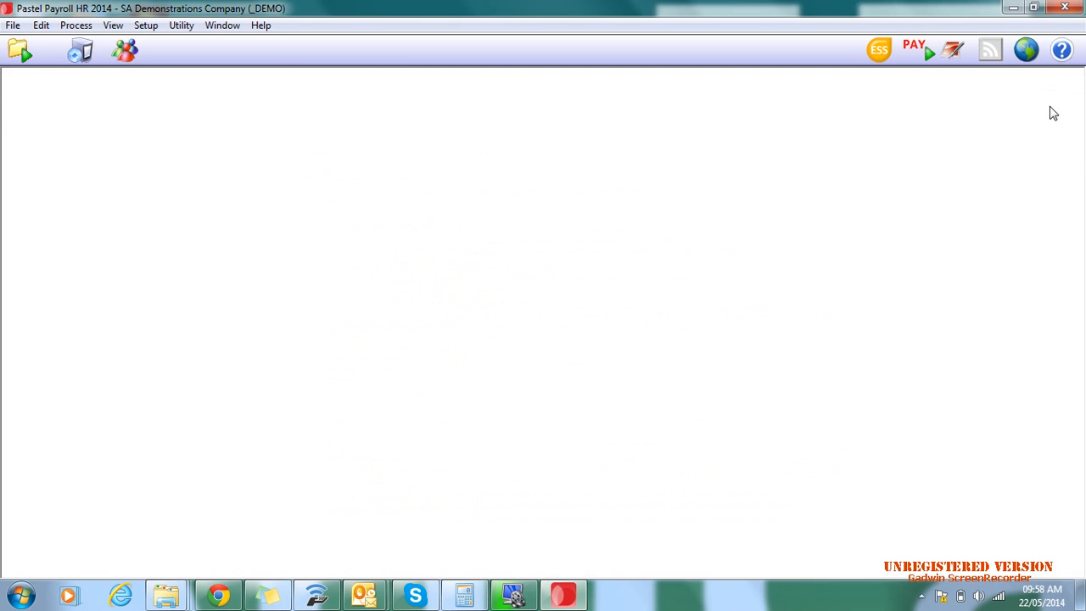
- View the blank Grievance Form template, then close it
{"action": "left_click", "coordinate": [113, 25]}
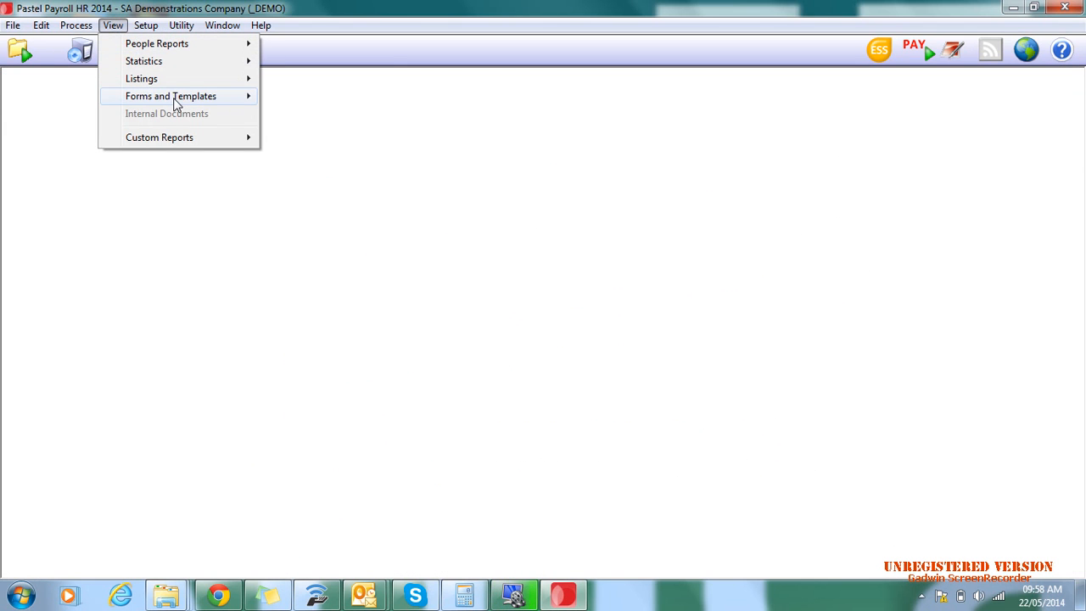
{"action": "left_click", "coordinate": [321, 132]}
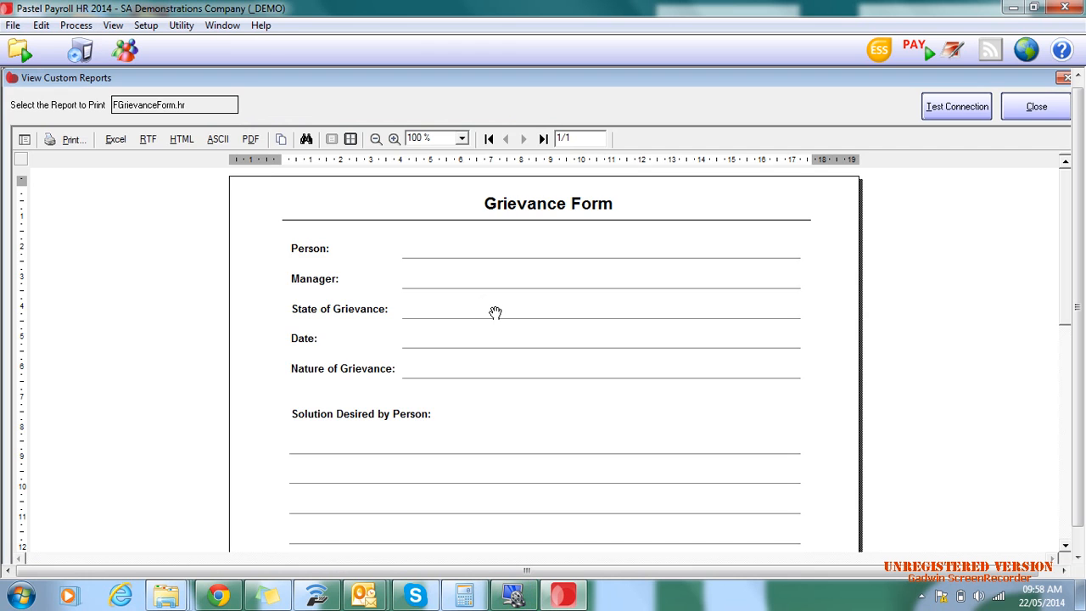
{"action": "left_click_drag", "start_coordinate": [491, 369], "coordinate": [494, 279]}
{"action": "left_click_drag", "start_coordinate": [531, 440], "coordinate": [561, 465]}
{"action": "left_click", "coordinate": [1037, 109]}
- View the blank Written Warning template, then close it
{"action": "left_click", "coordinate": [119, 26]}
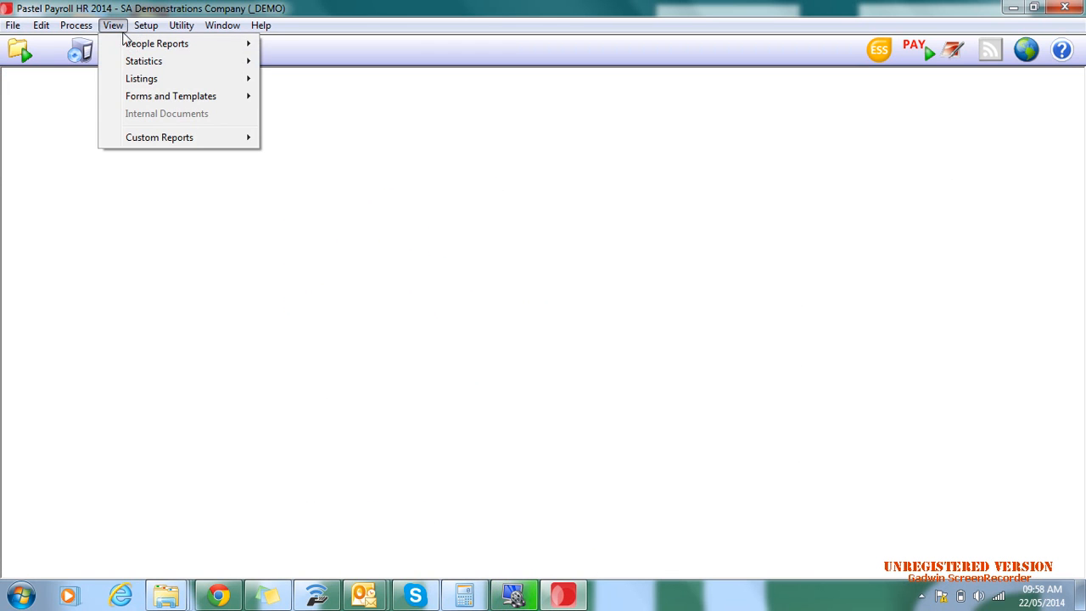
{"action": "mouse_move", "coordinate": [174, 102]}
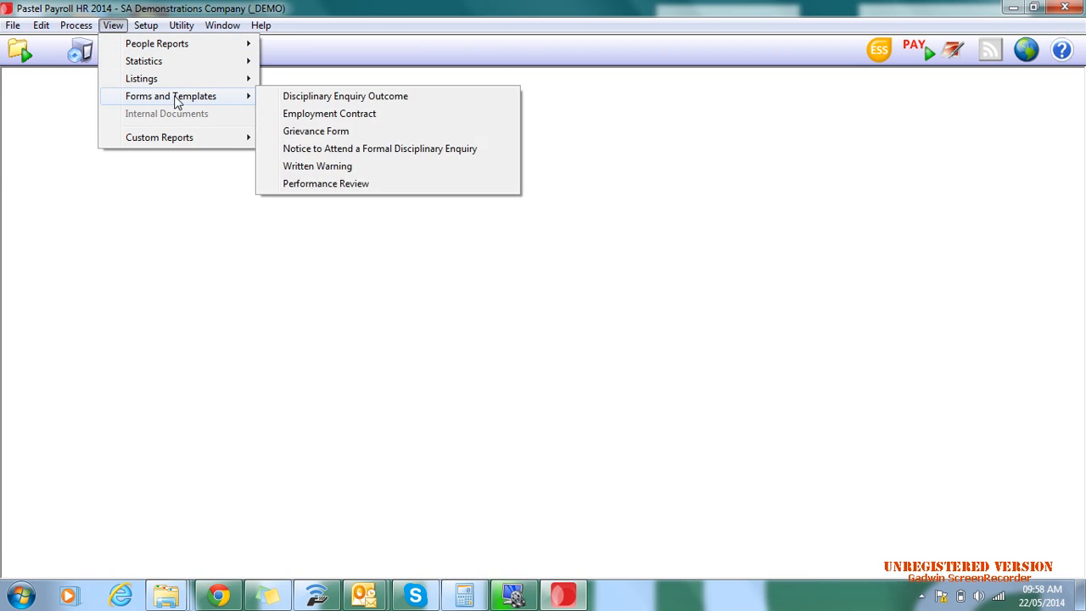
{"action": "left_click", "coordinate": [343, 169]}
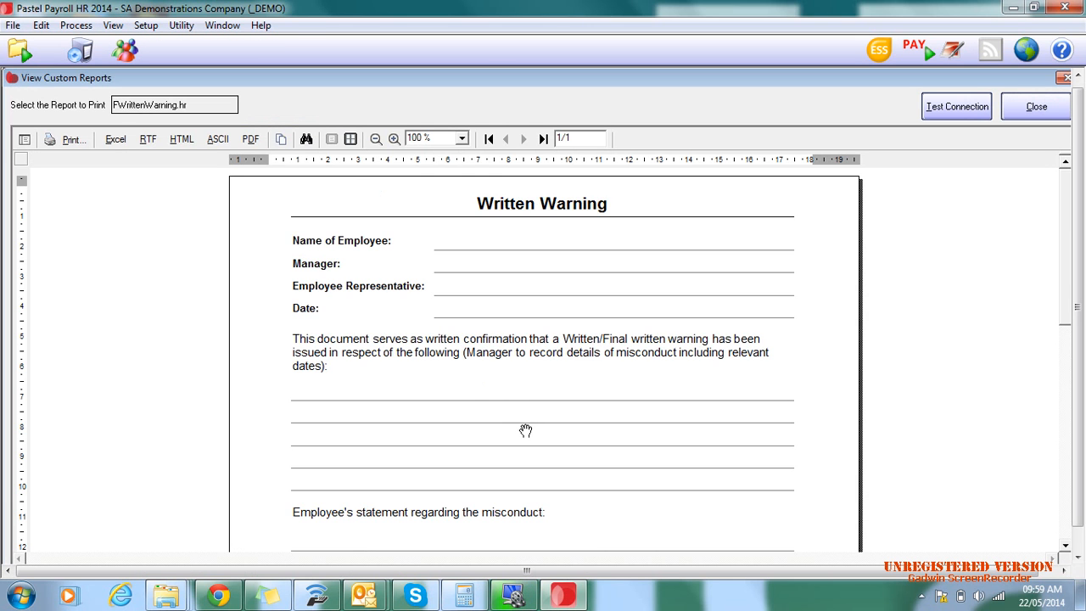
{"action": "left_click_drag", "start_coordinate": [523, 429], "coordinate": [701, 433]}
{"action": "left_click", "coordinate": [1037, 108]}
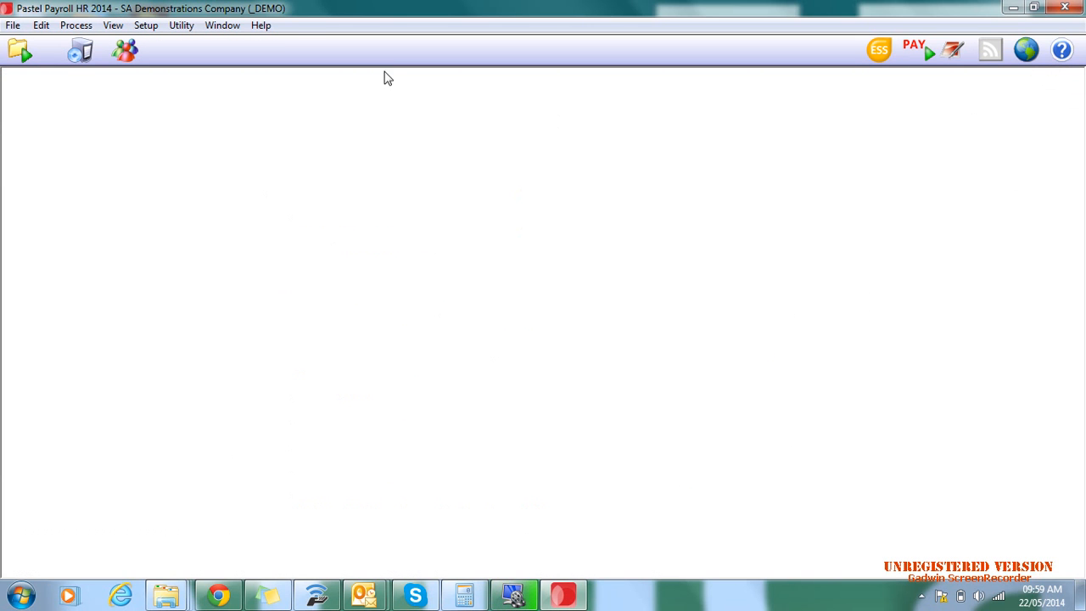